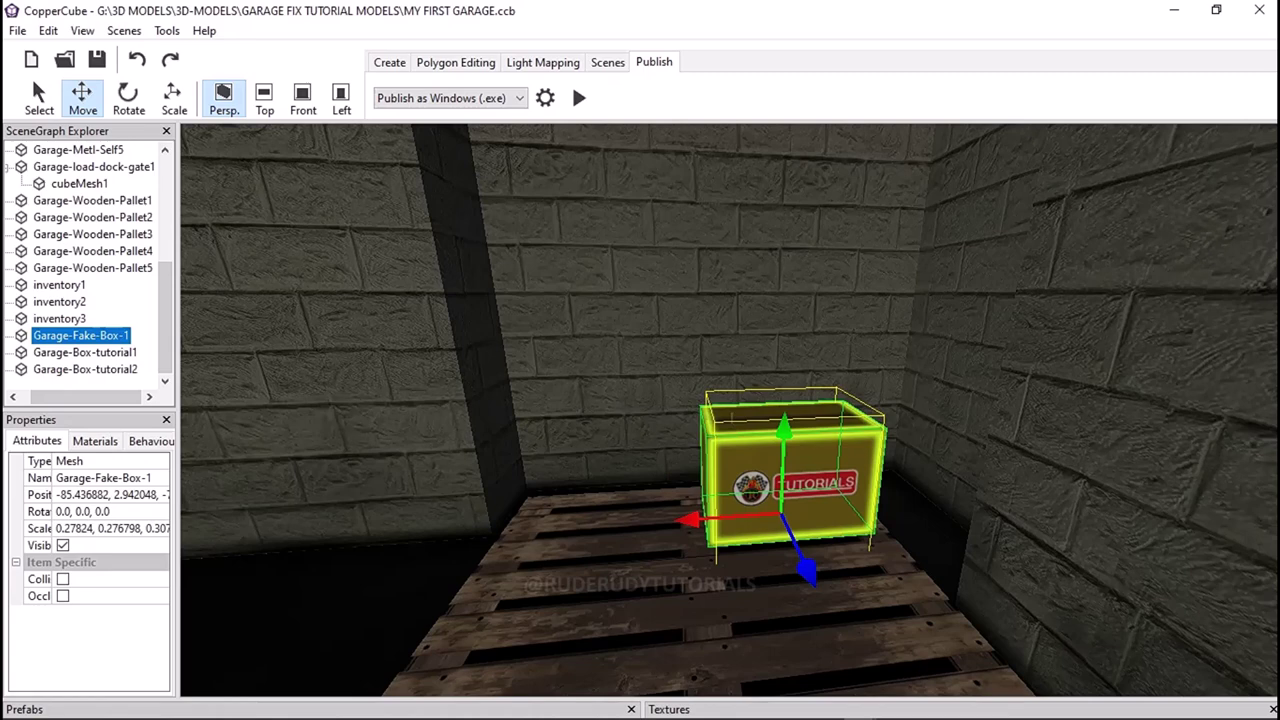
- Clone Garage-Fake-Box-1 into Garage-Fake-Box-2 and slide the copy left beside the original crate on the pallet
right_click(82, 335)
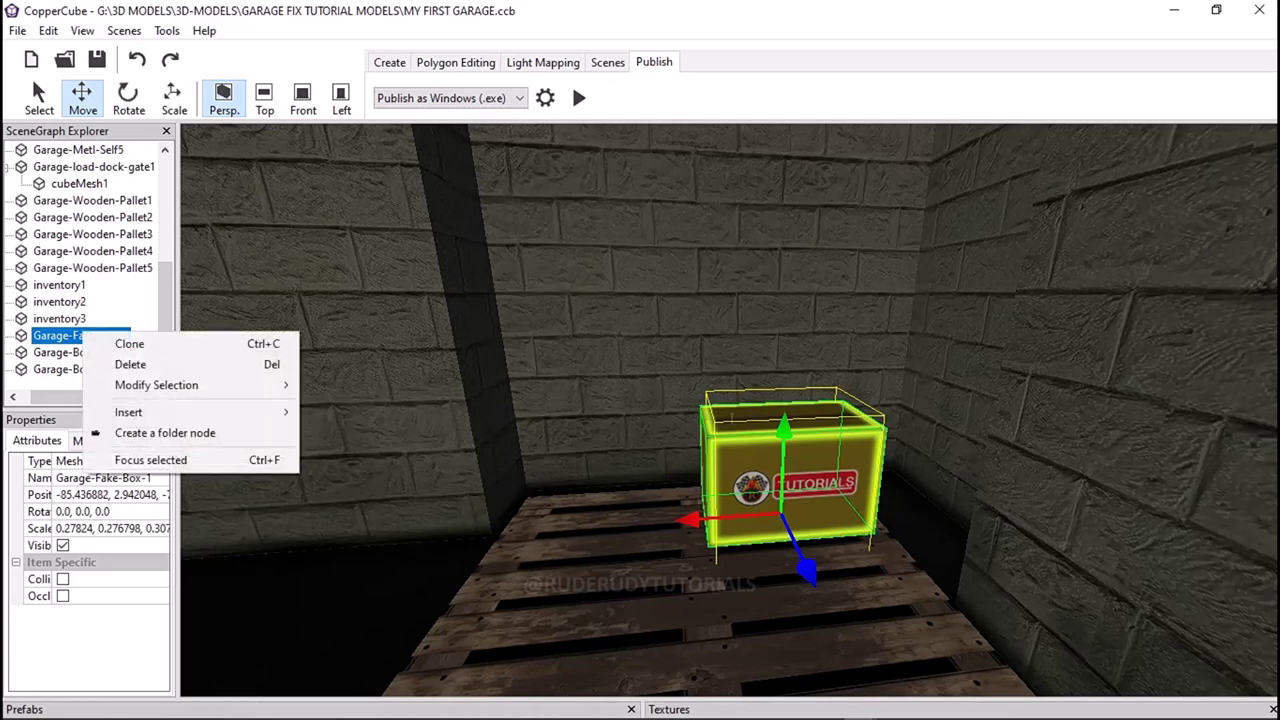
click(130, 343)
scroll(85, 265, down, 5)
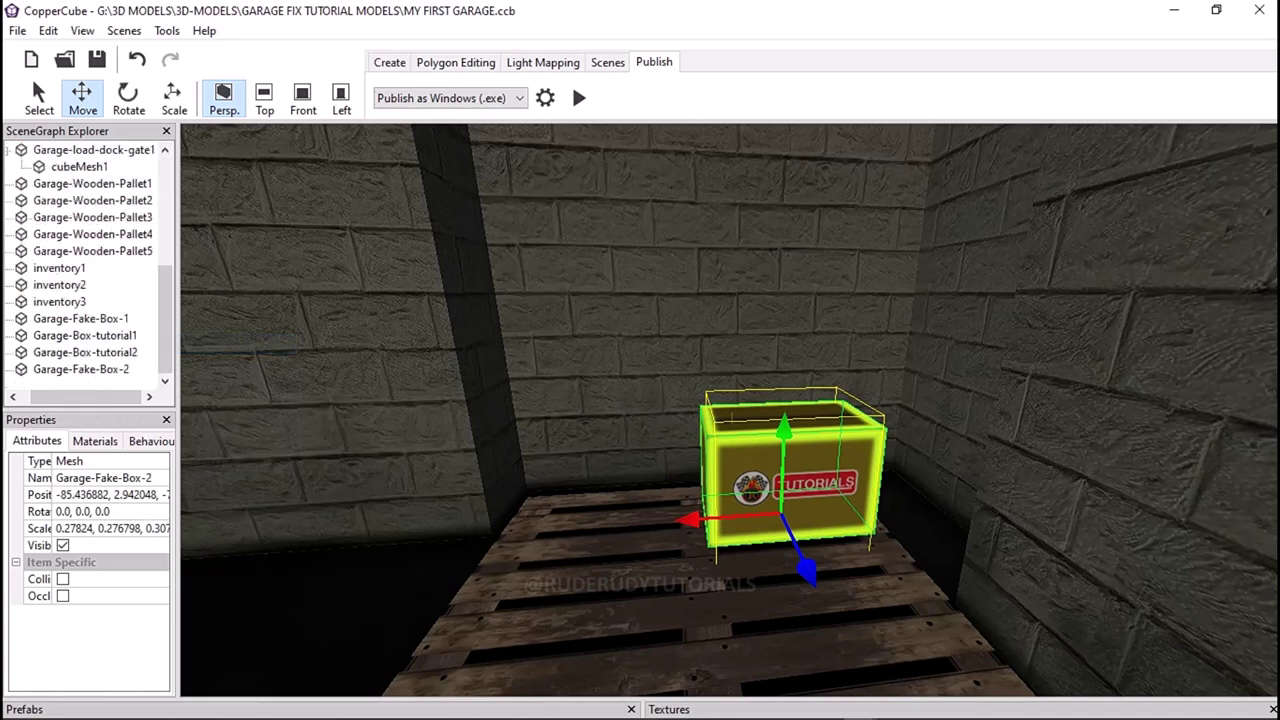
click(81, 369)
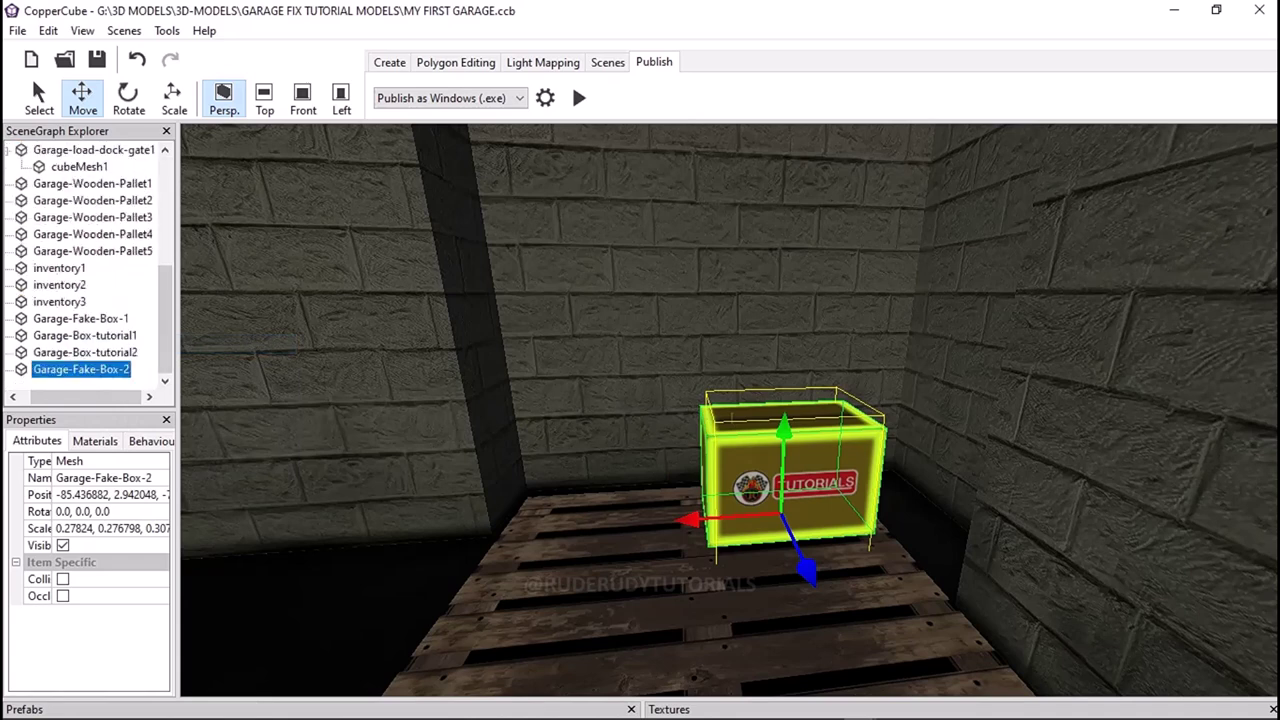
drag(688, 519, 505, 533)
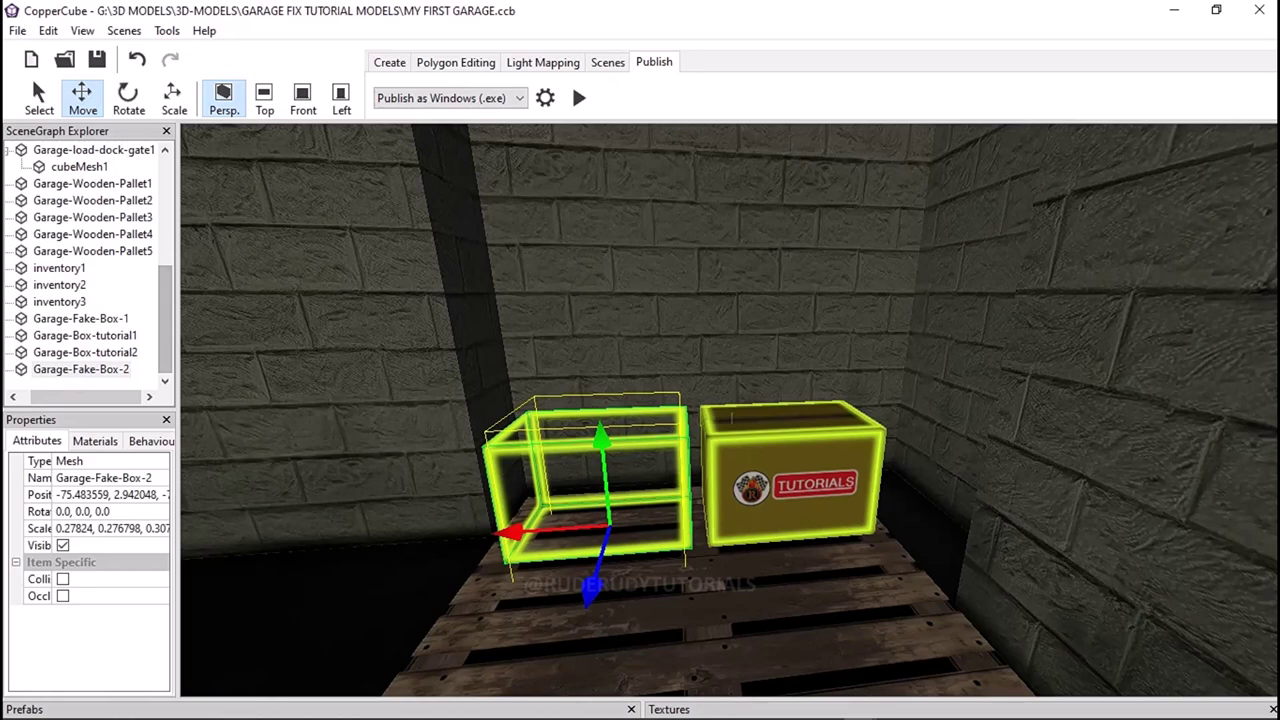
key(Left)
key(Up)
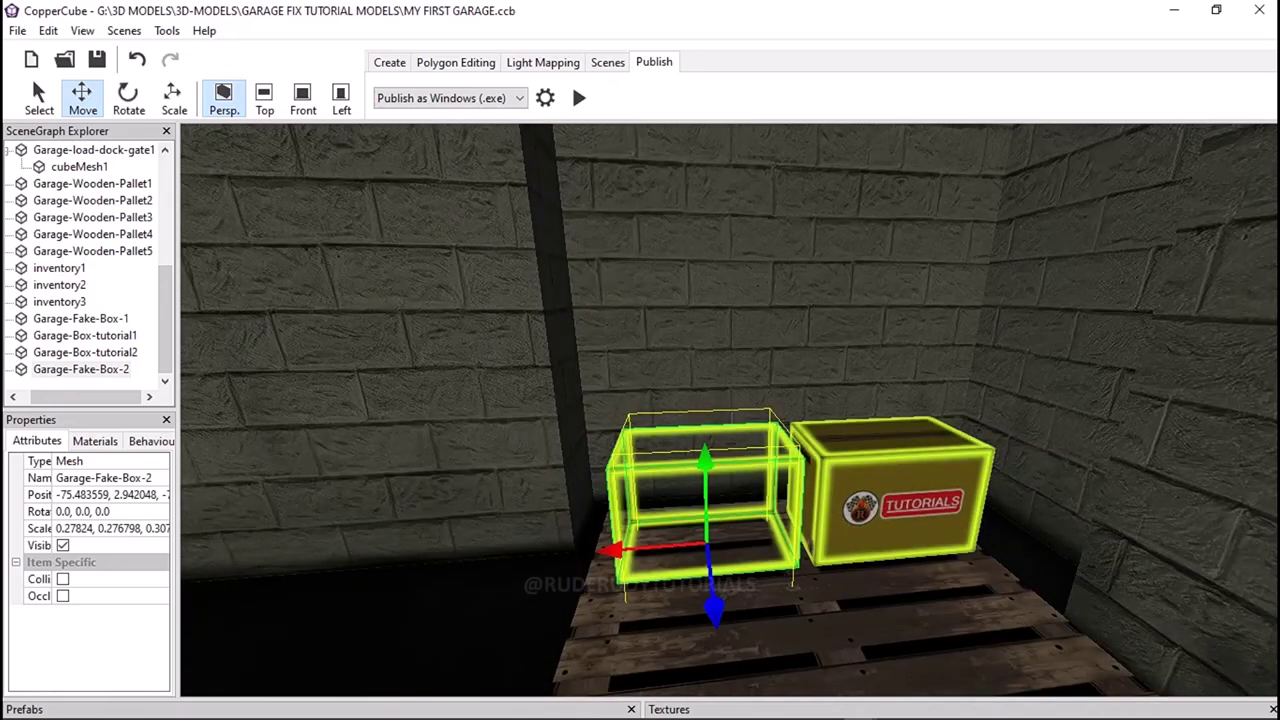
click(151, 441)
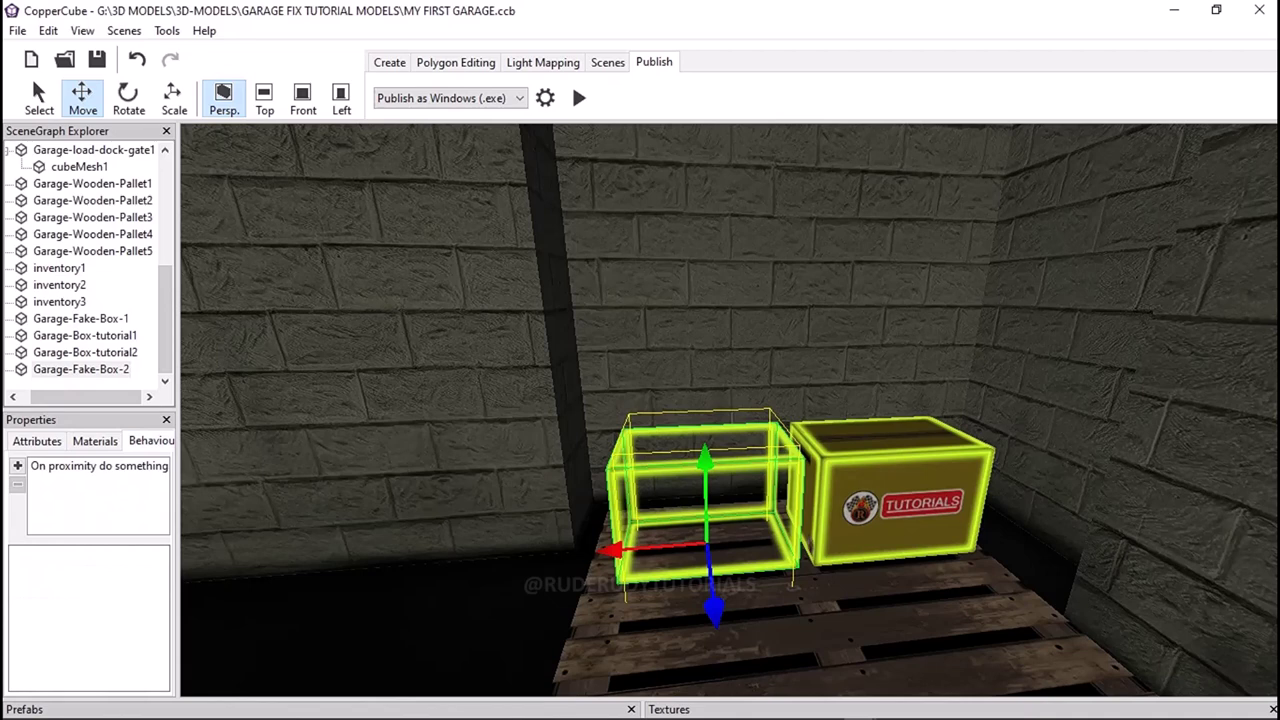
click(98, 466)
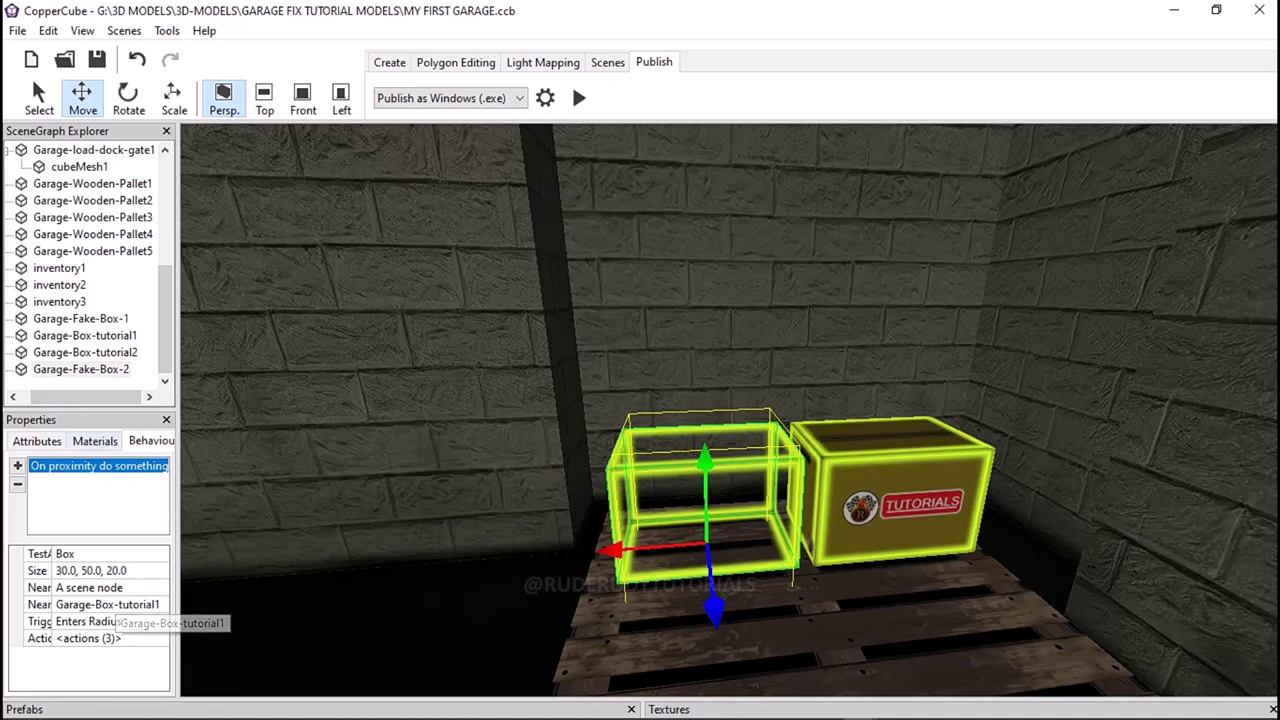
click(85, 352)
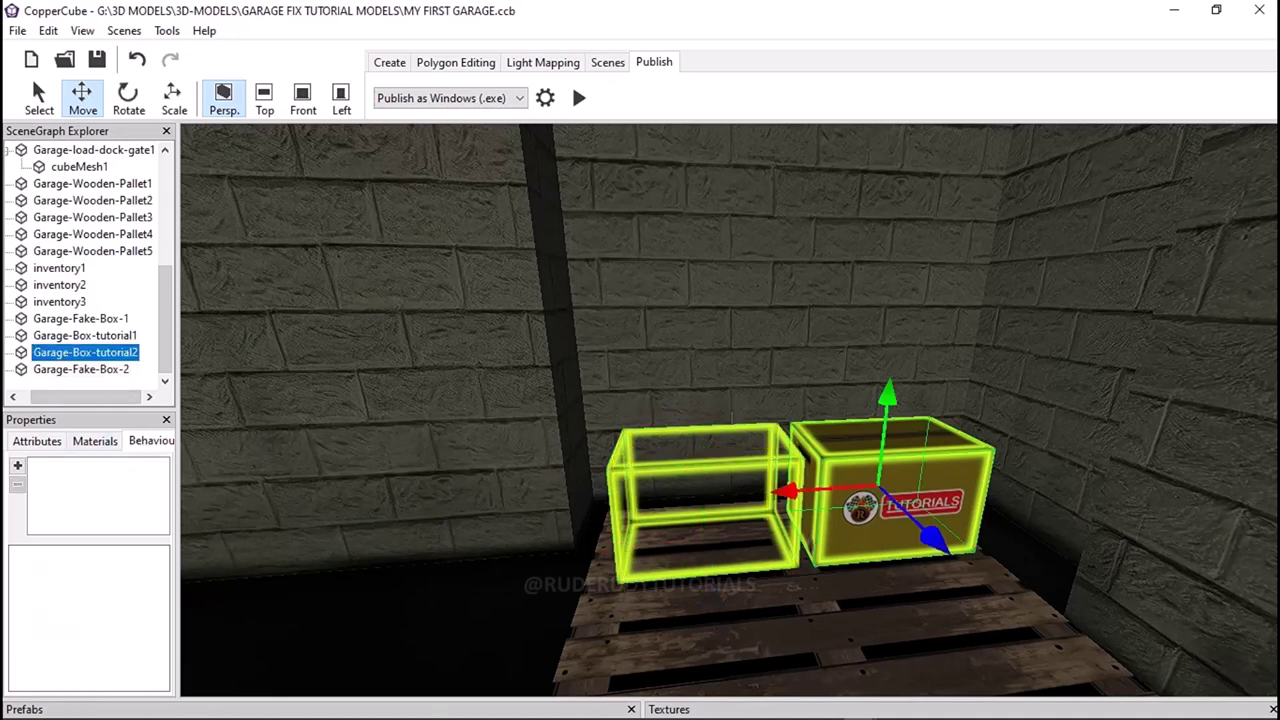
click(80, 318)
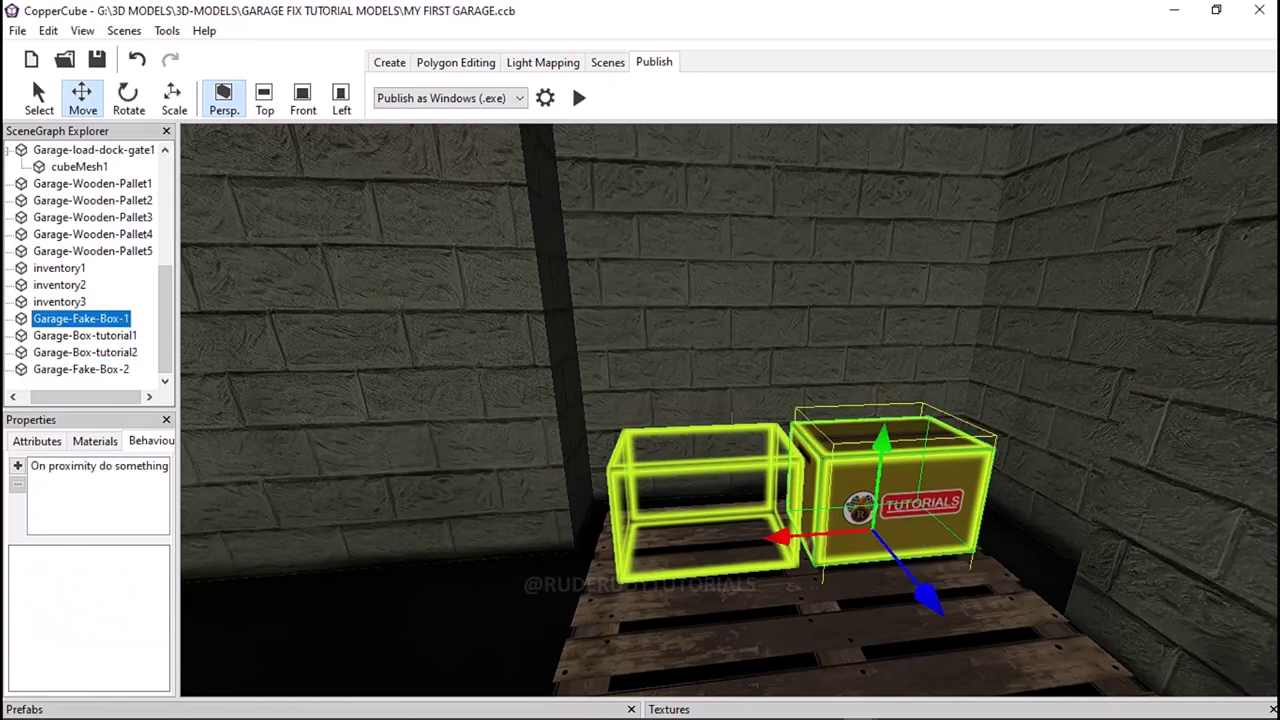
click(85, 335)
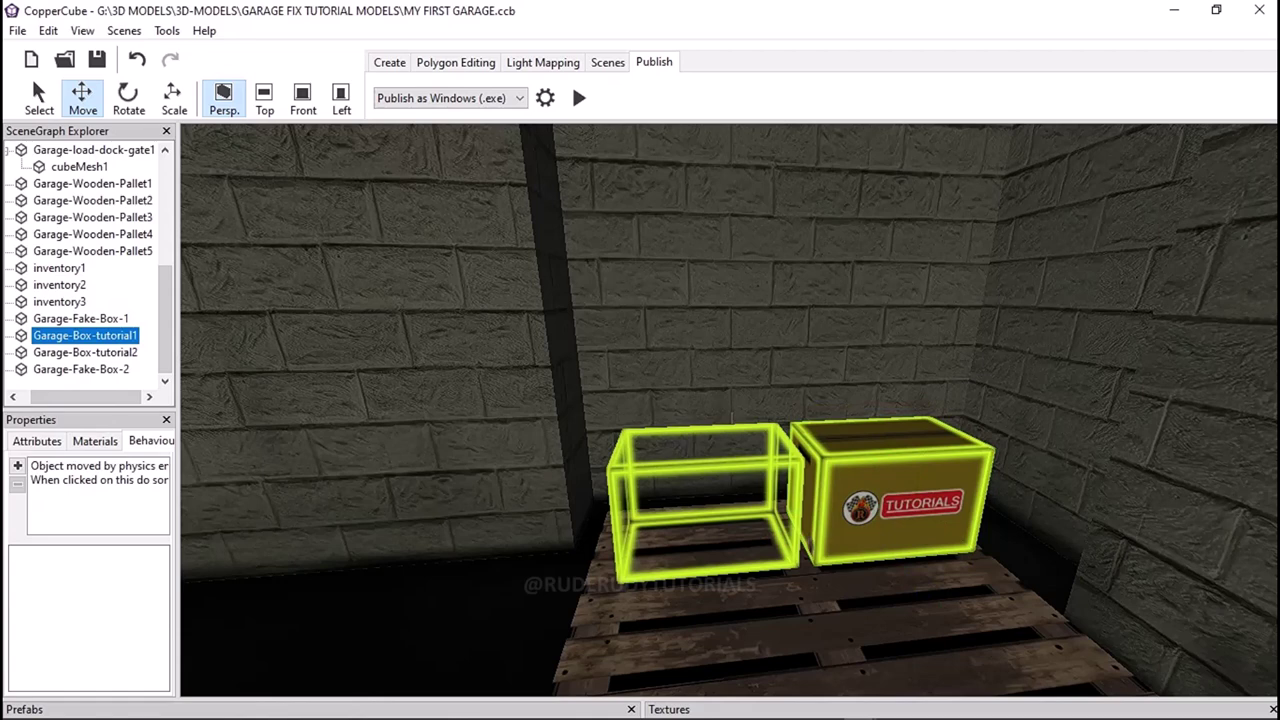
click(85, 352)
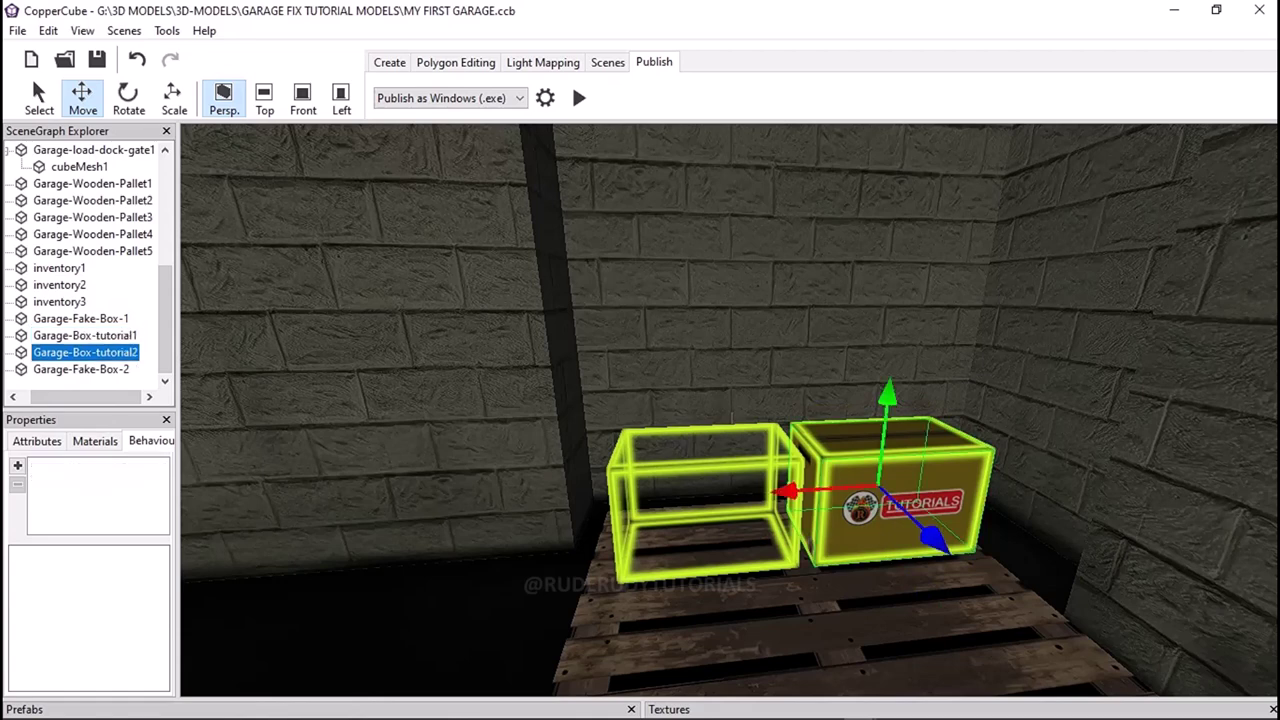
click(85, 335)
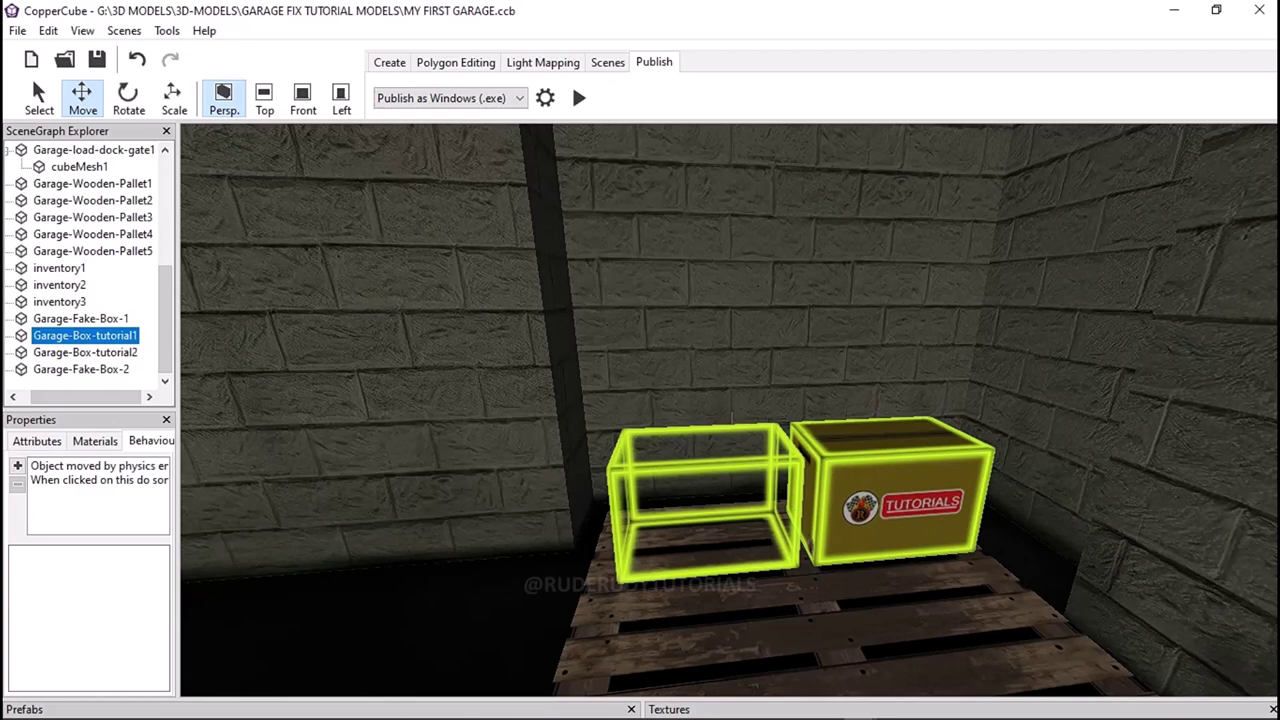
click(85, 352)
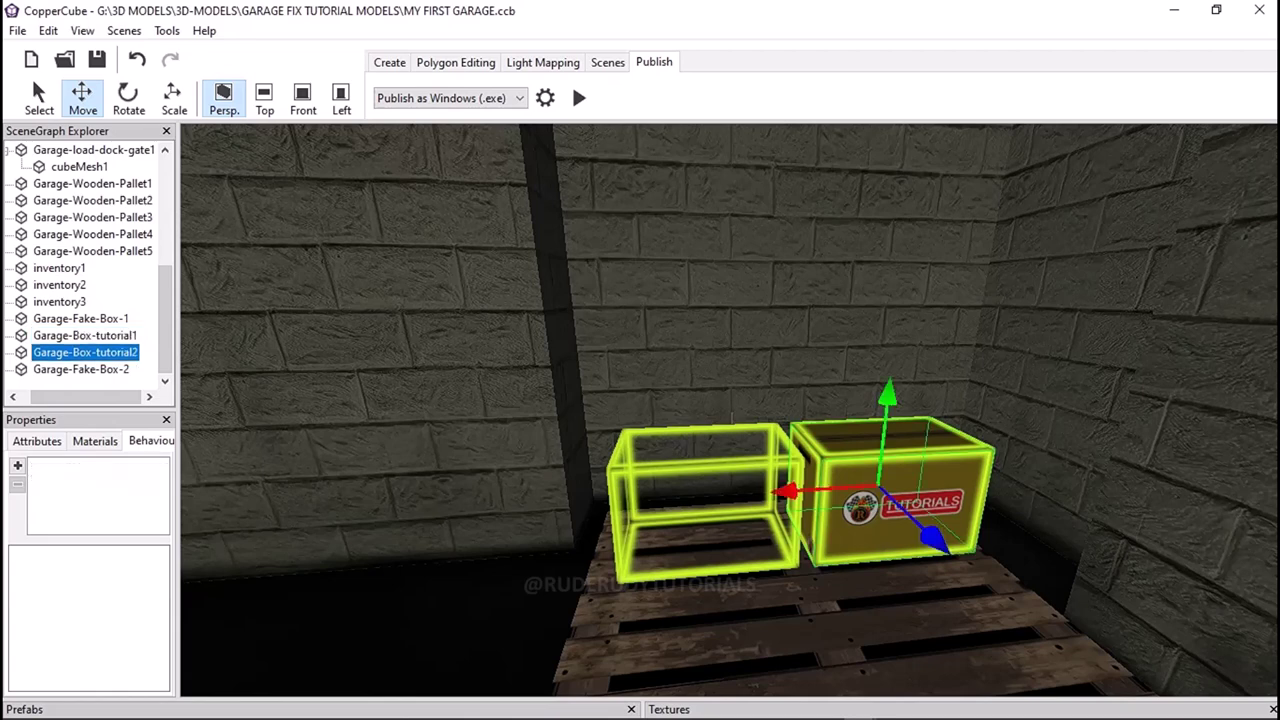
click(85, 335)
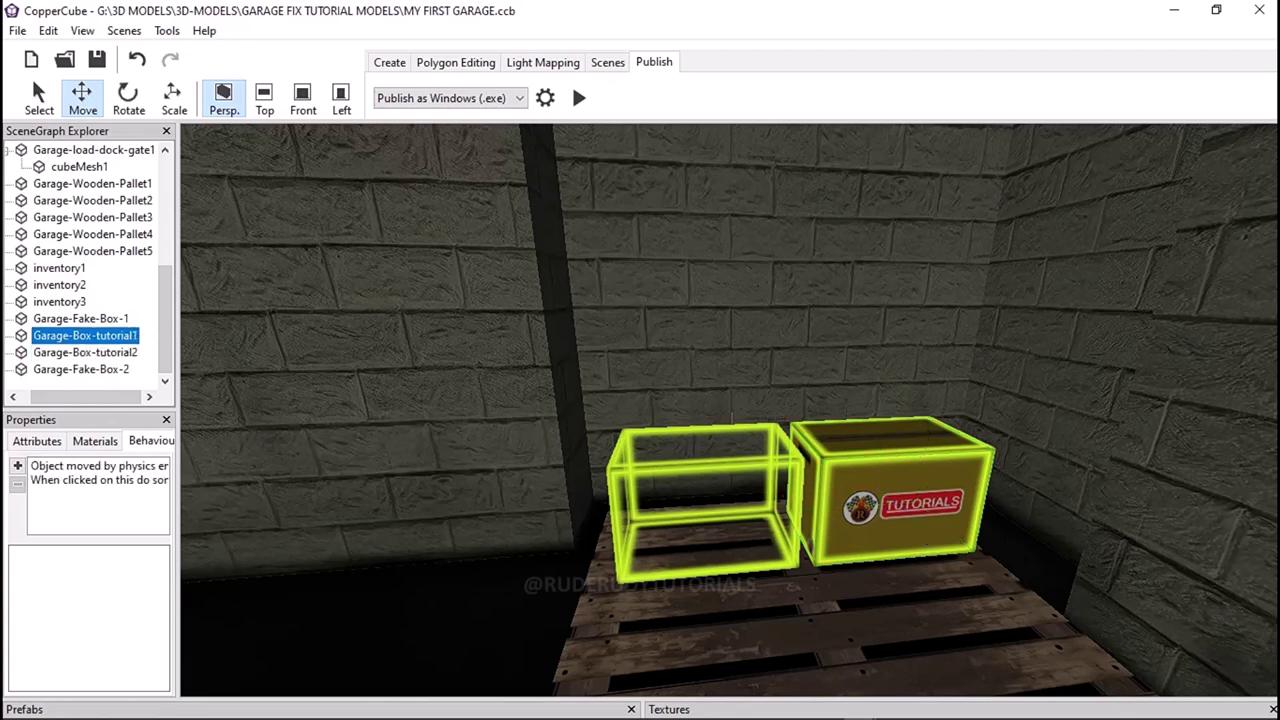
click(85, 352)
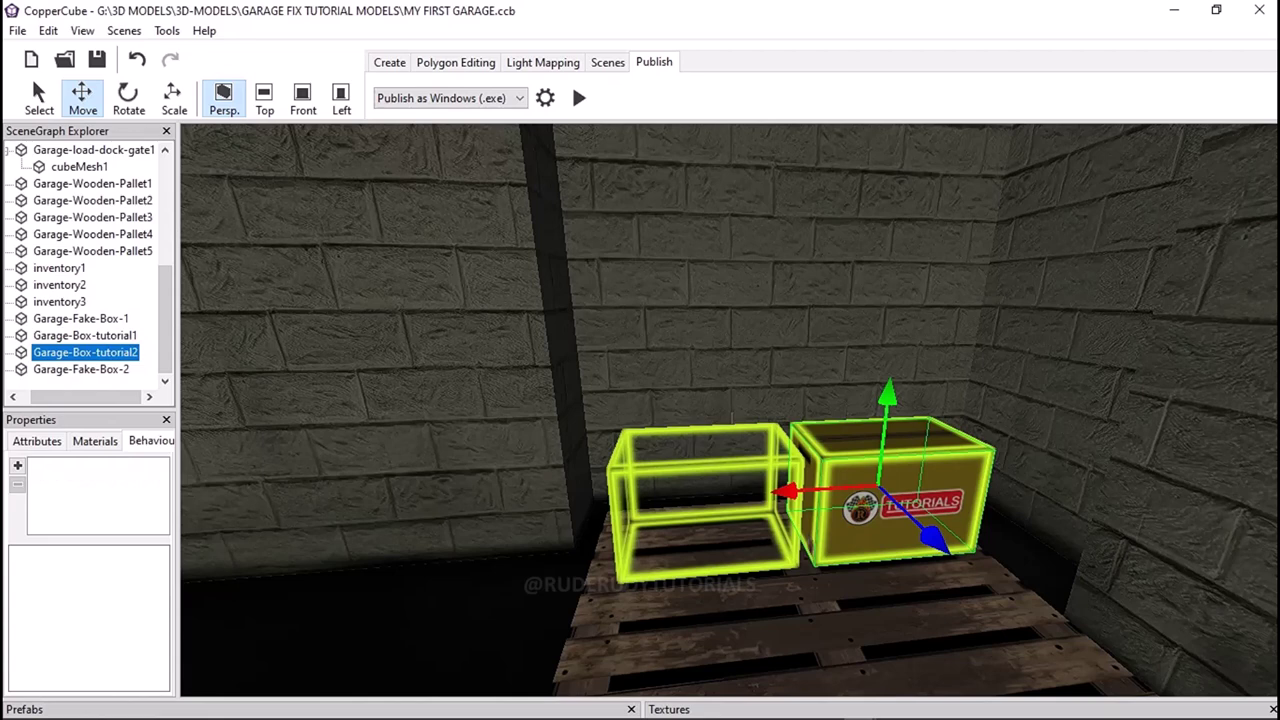
click(37, 441)
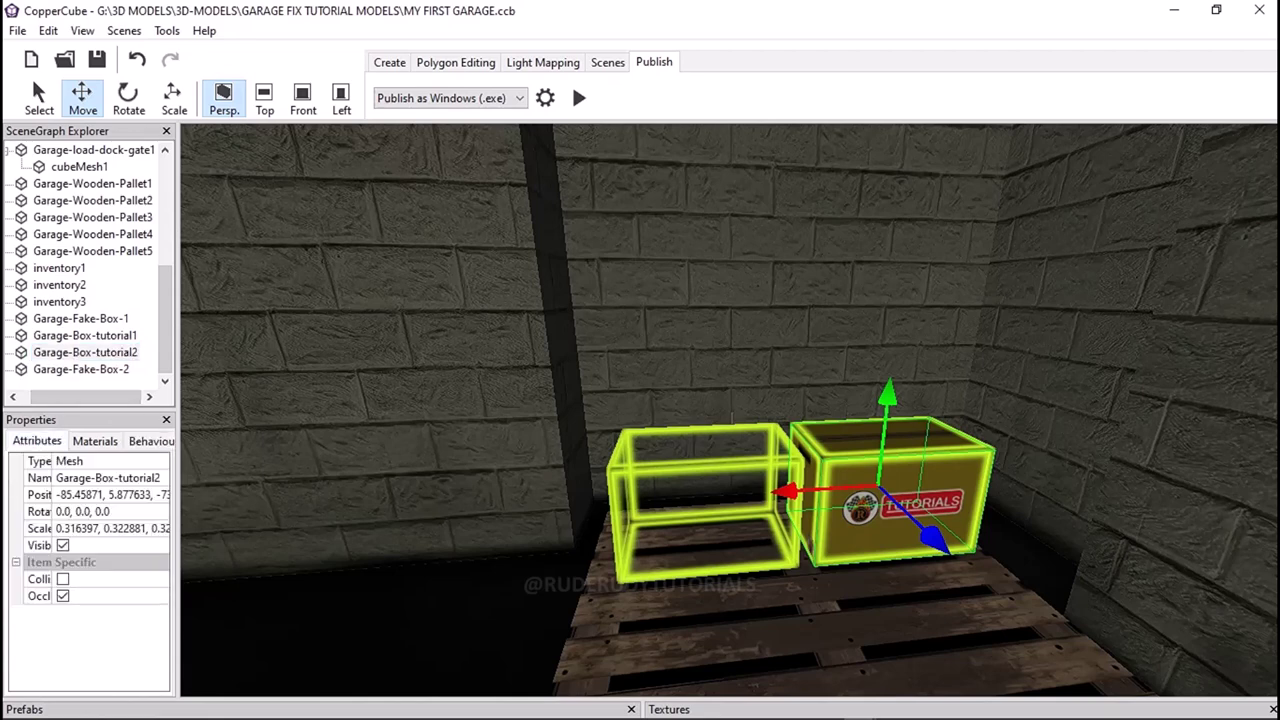
- Rename Garage-Box-tutorial2 to Garage-Box-tutorial1-H by replacing its trailing 2 with 1-H
click(107, 478)
key(shift+Left)
text(1)
text(-)
text(H)
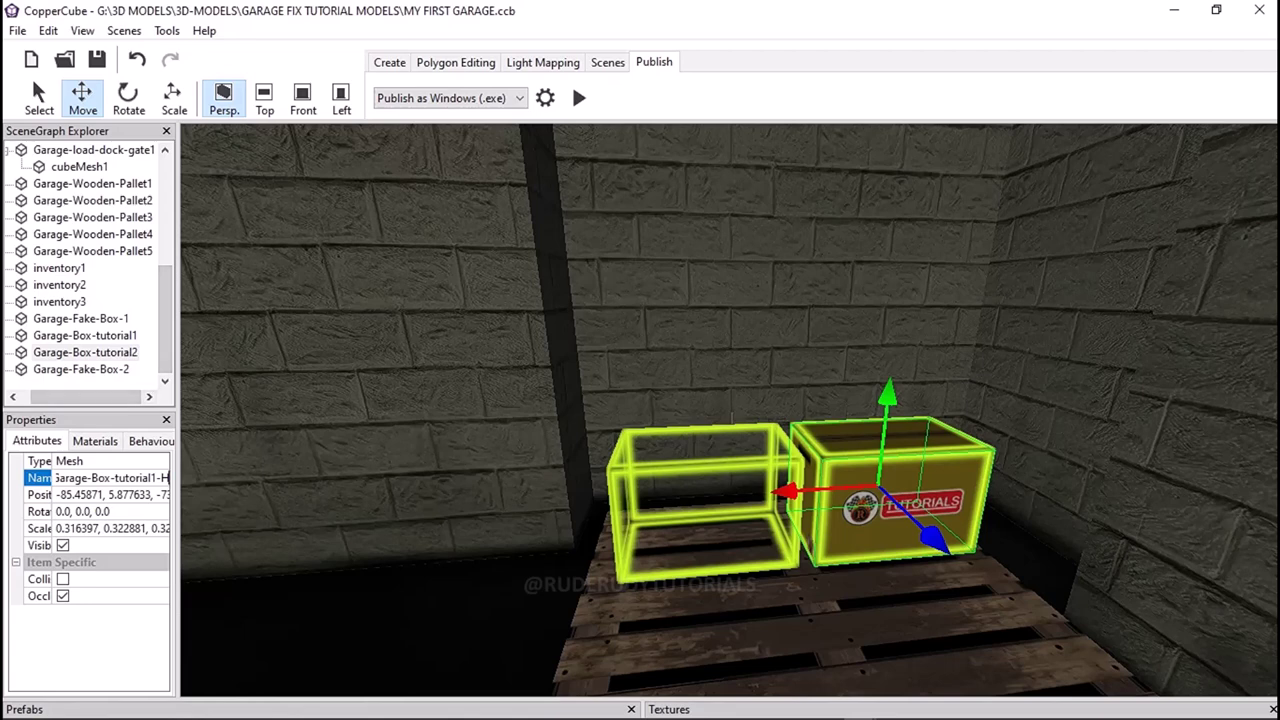
key(Return)
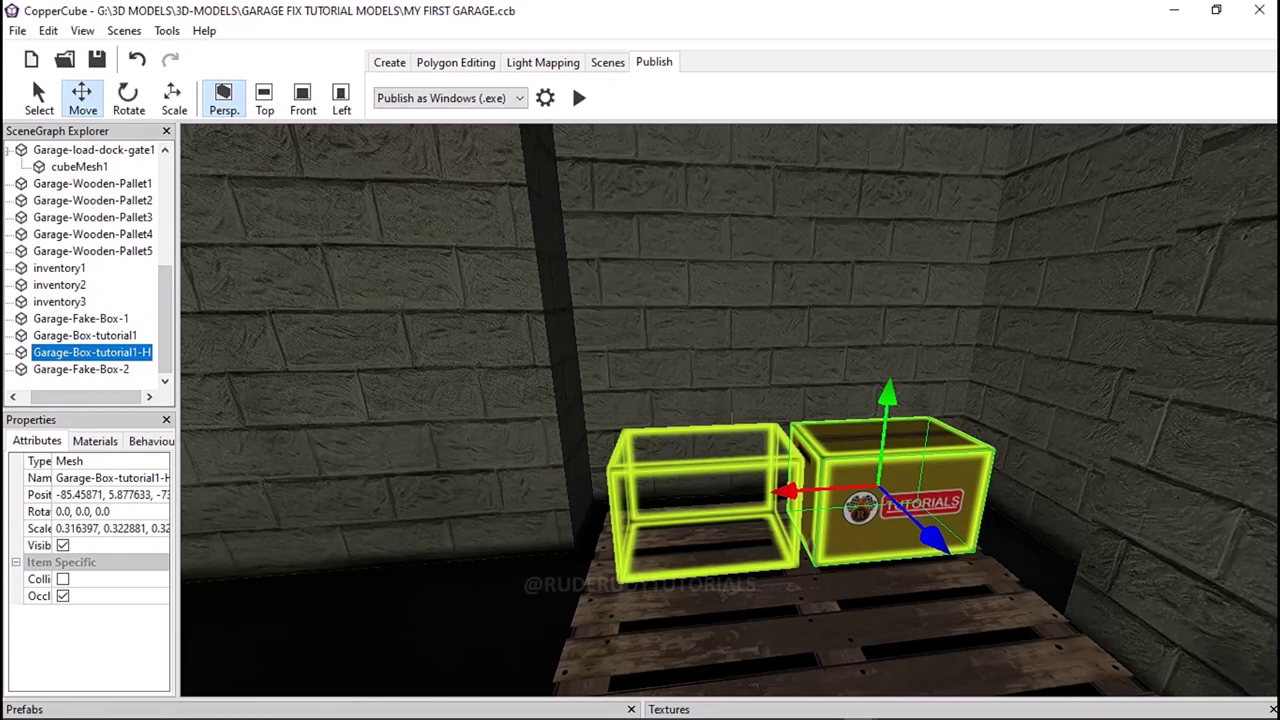
click(85, 335)
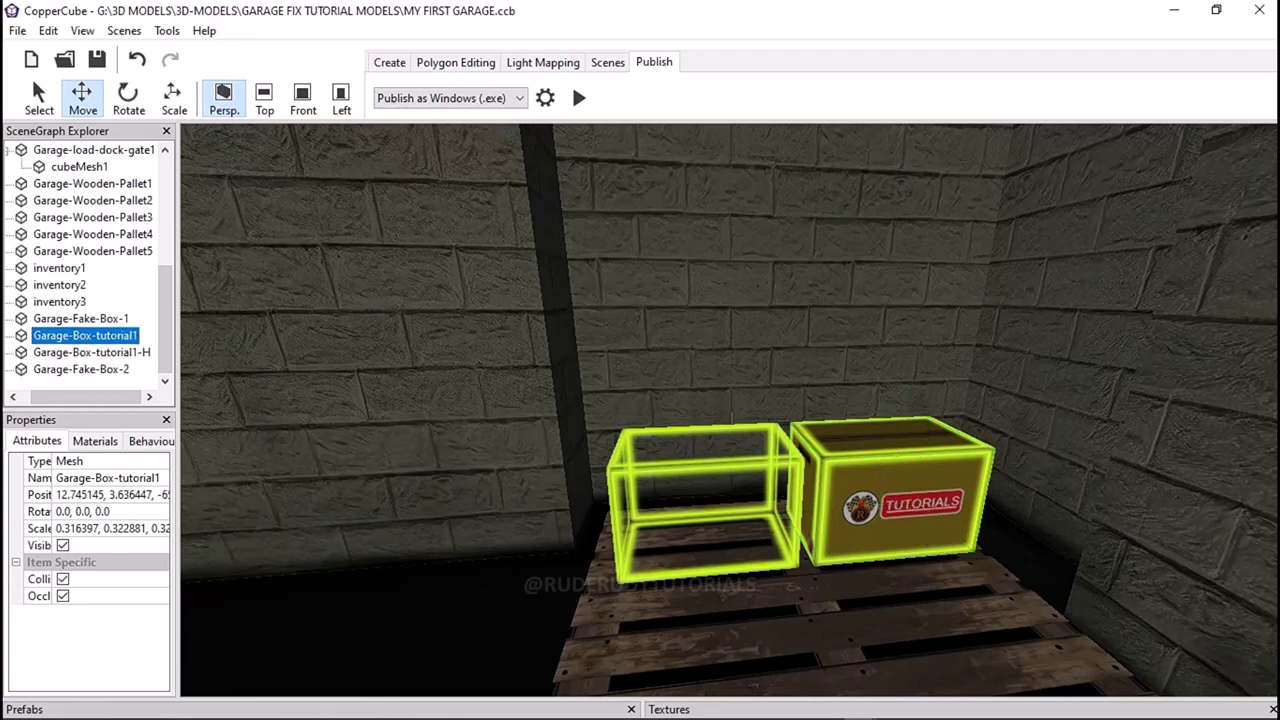
click(92, 352)
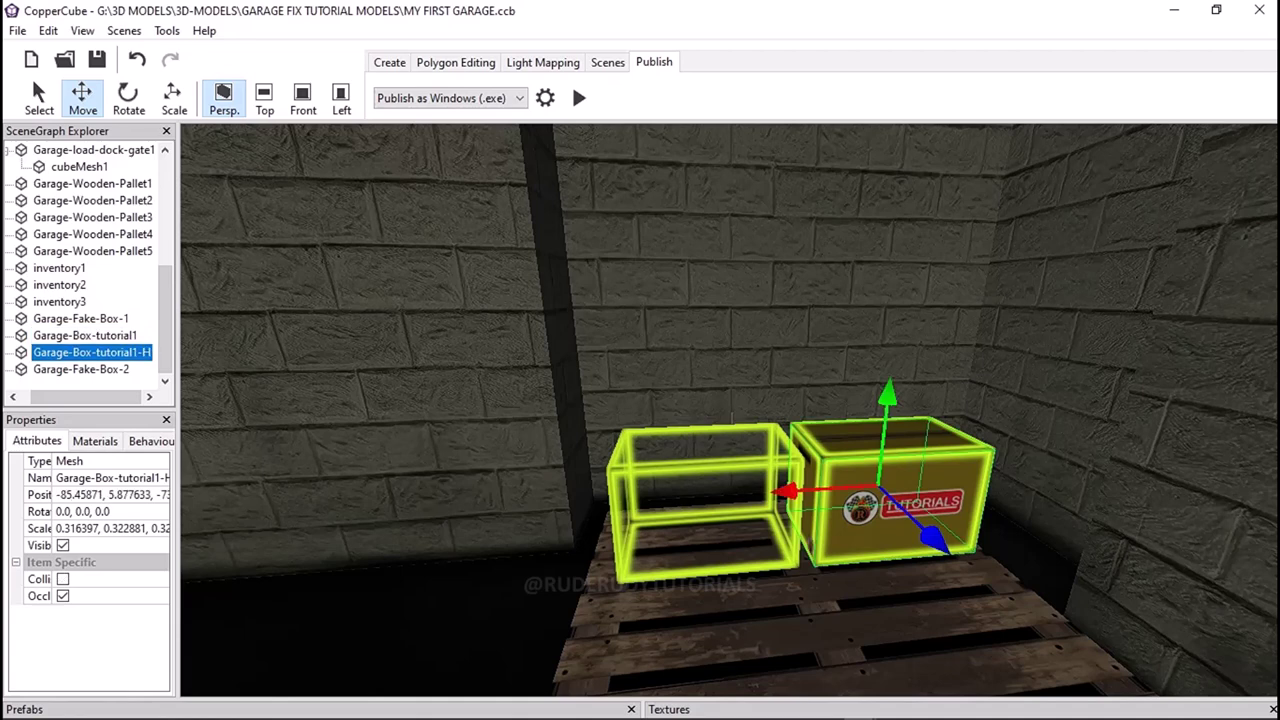
- Clone Garage-Box-tutorial1-H to create a new crate, Garage-Box-tutorial2
right_click(128, 352)
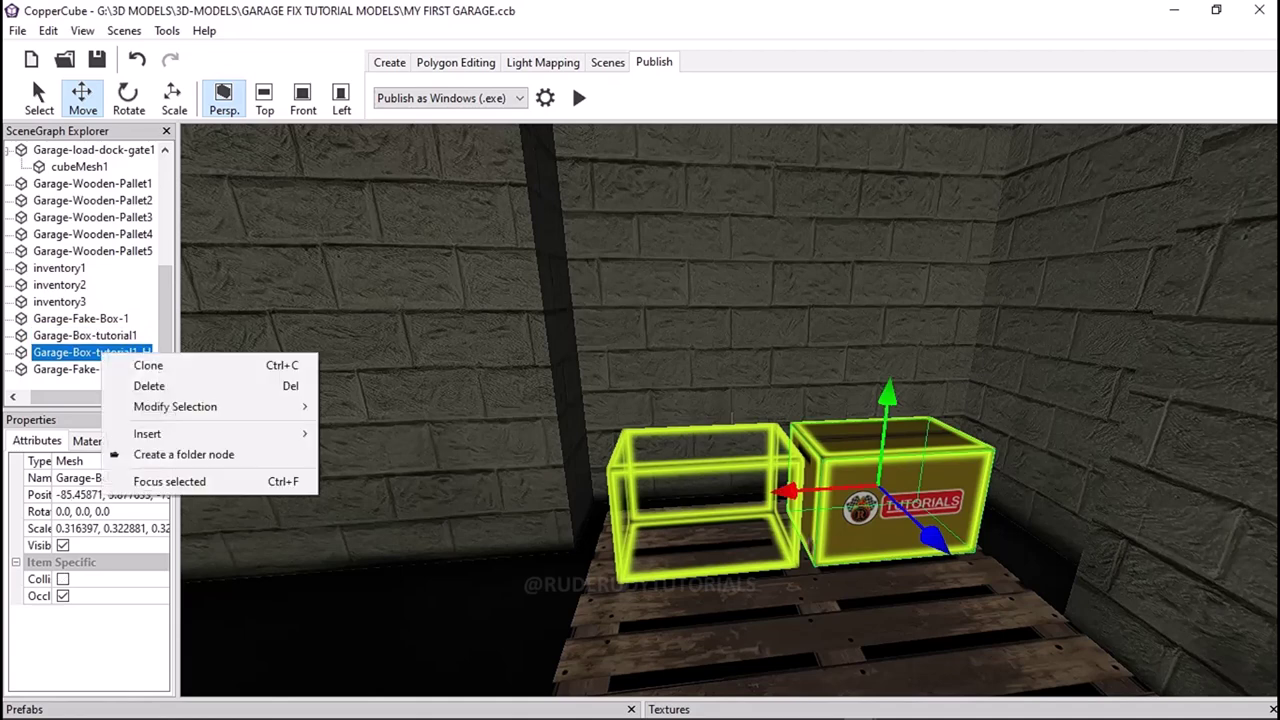
click(150, 363)
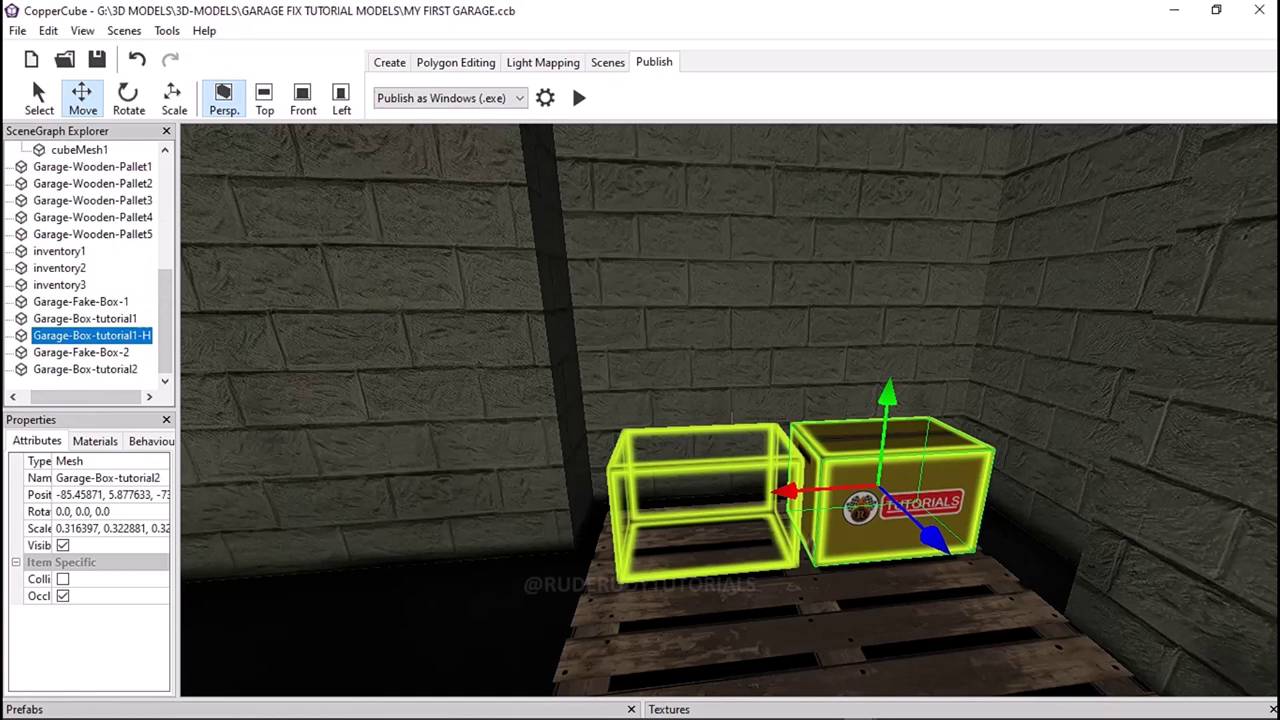
click(85, 369)
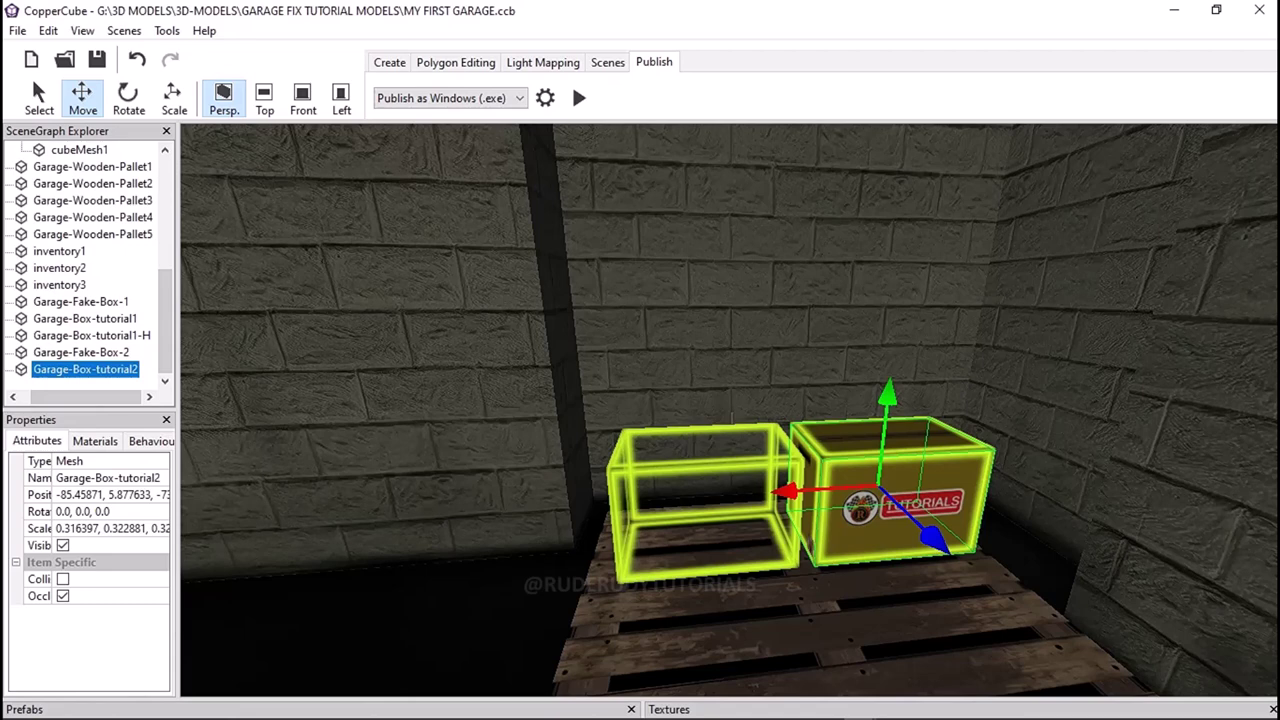
- Rename the cloned crate to Garage-Box-tutorial2-H
click(108, 478)
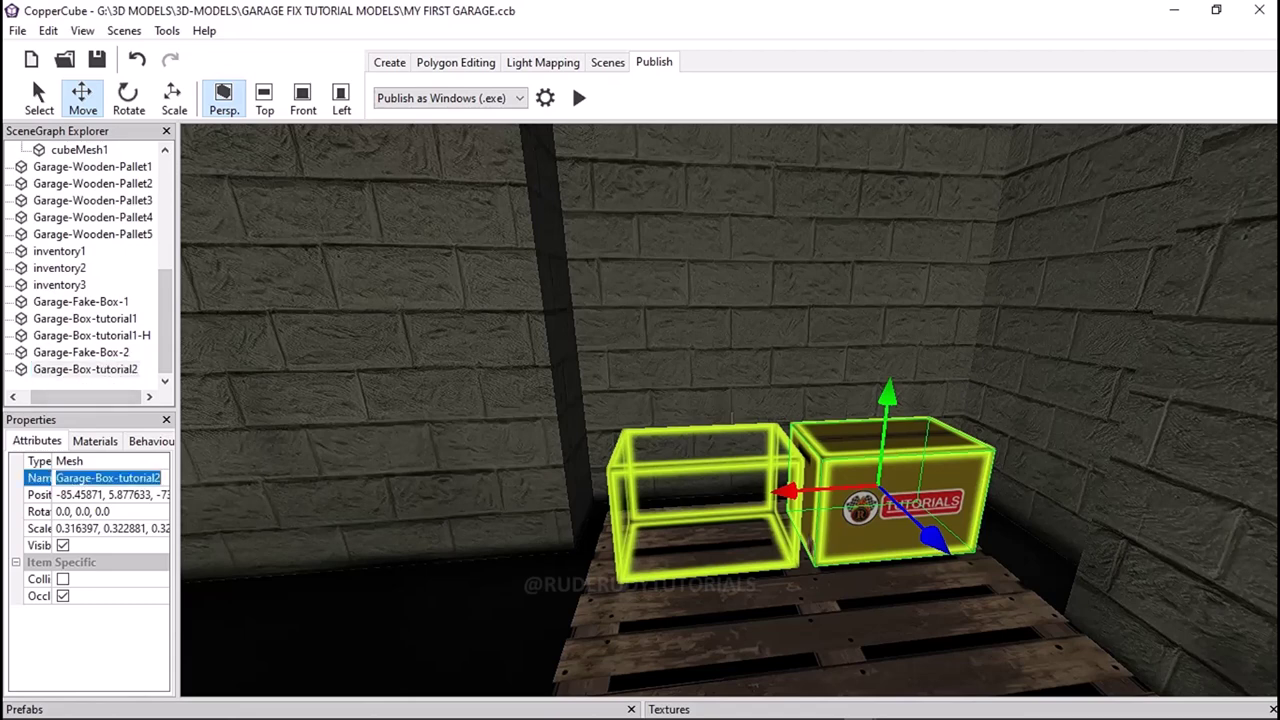
key(Return)
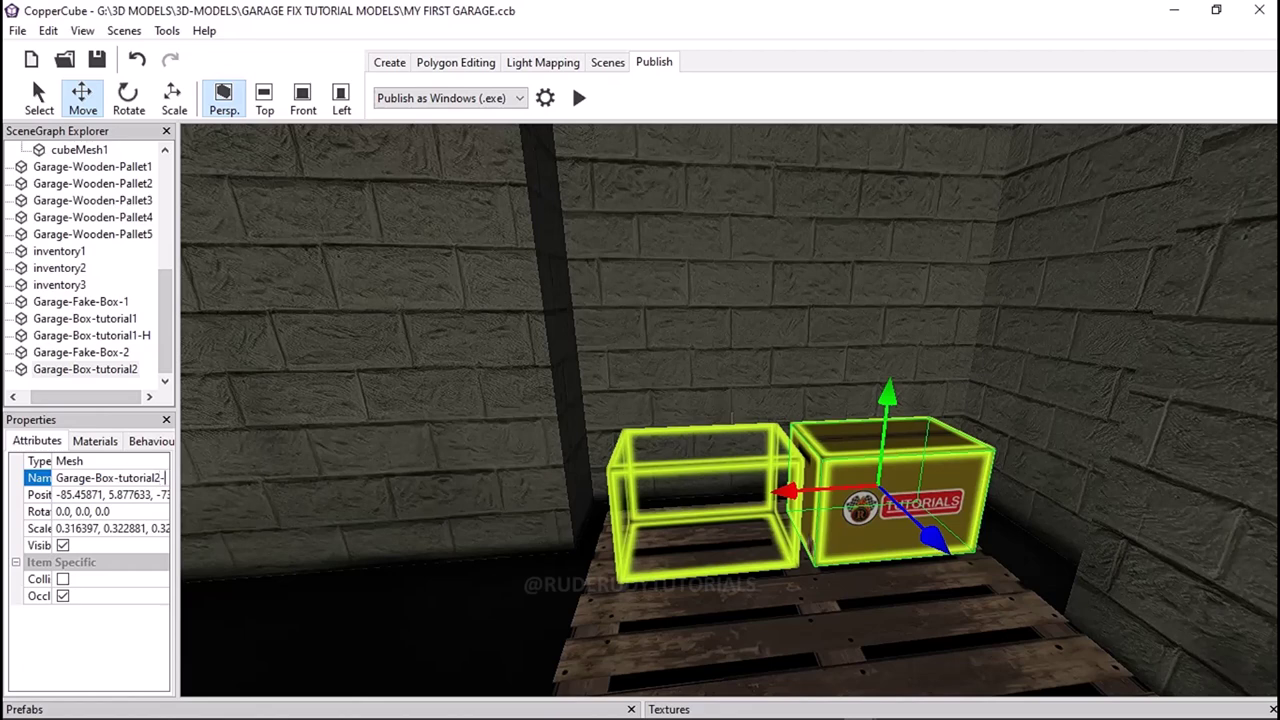
text(H)
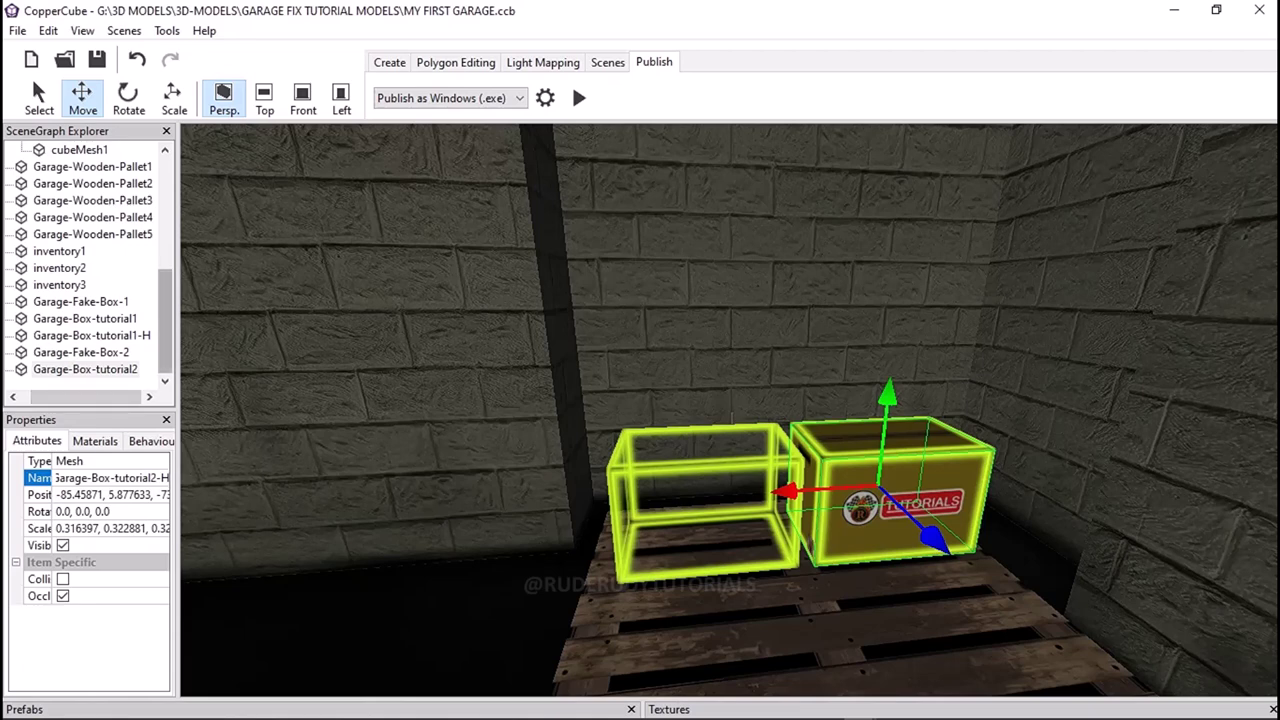
scroll(90, 270, up, 5)
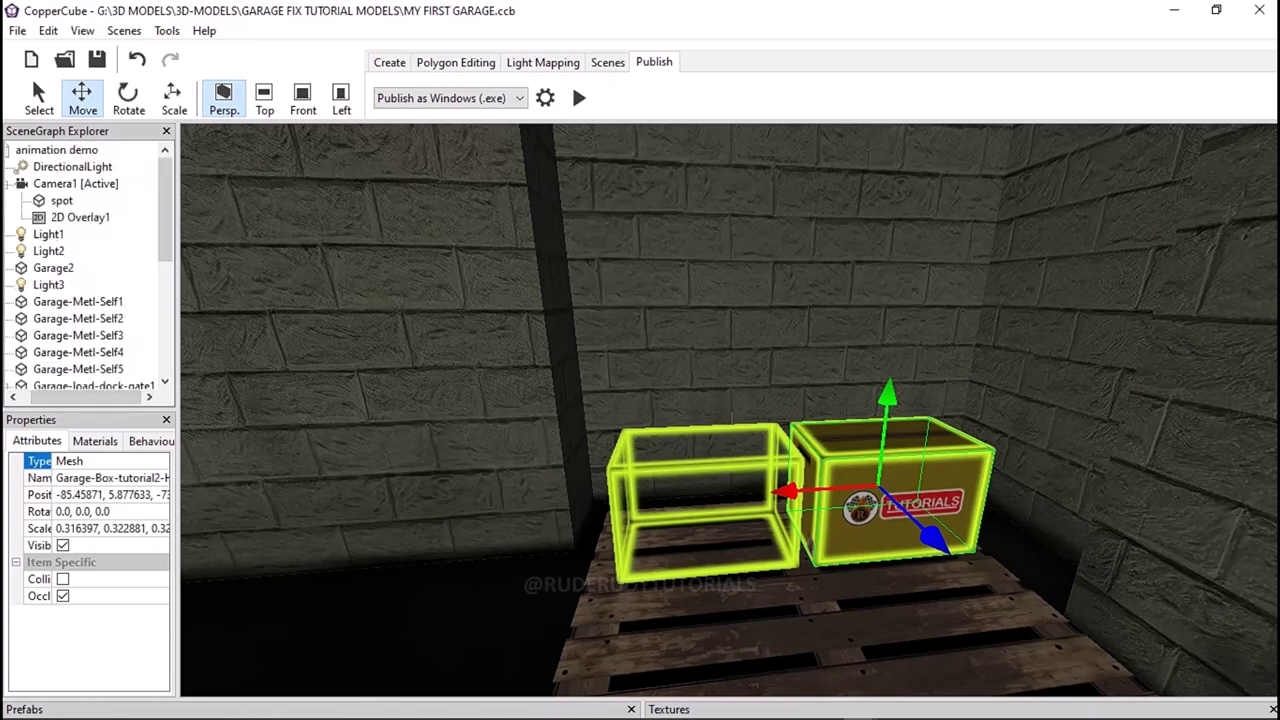
- Slide Garage-Box-tutorial2-H along X to -75.38, 5.88, -73.12 beside the other crate, and widen the side panel
mouse_move(785, 492)
mouse_down()
mouse_move(600, 503)
mouse_move(612, 503)
mouse_up()
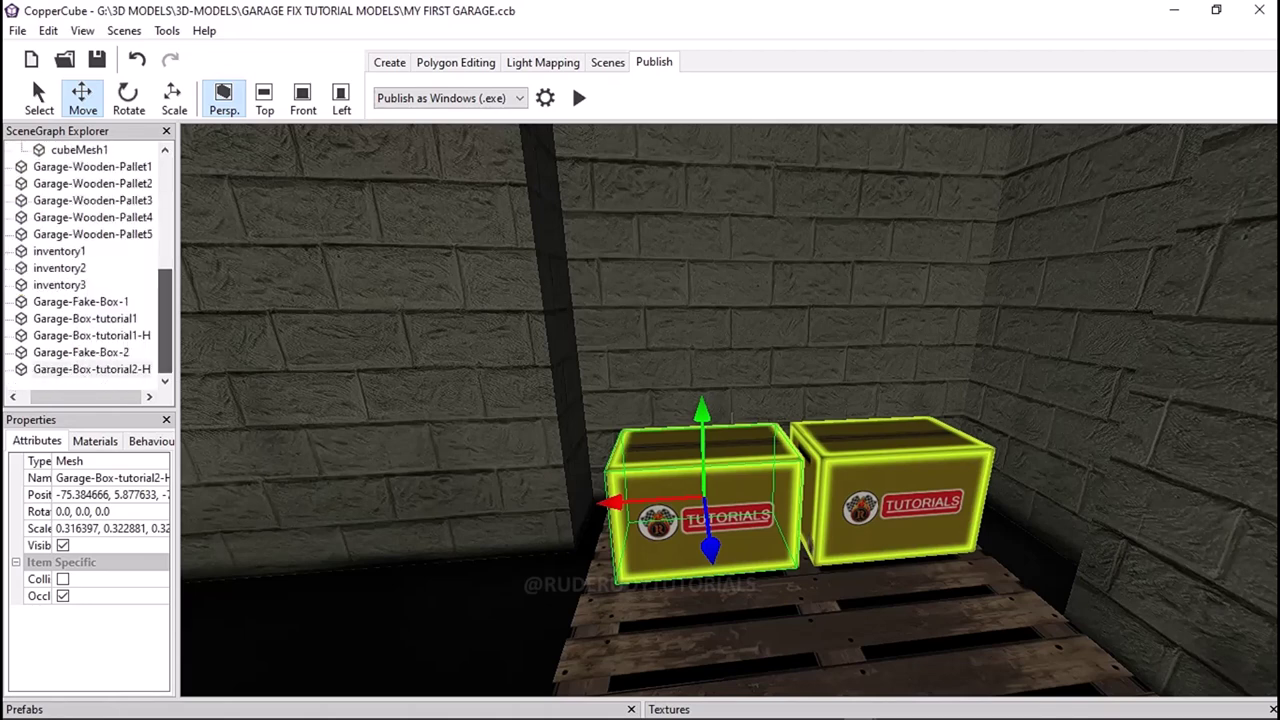
drag(165, 210, 165, 320)
click(92, 369)
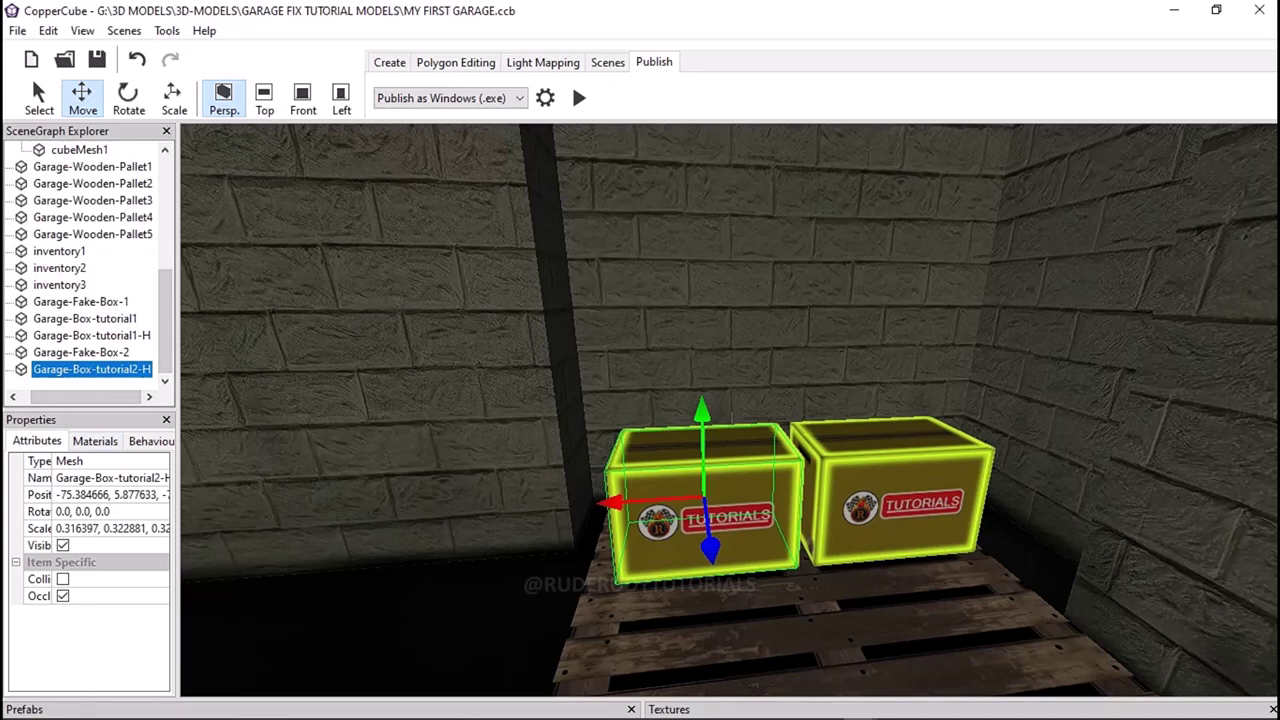
drag(176, 400, 321, 400)
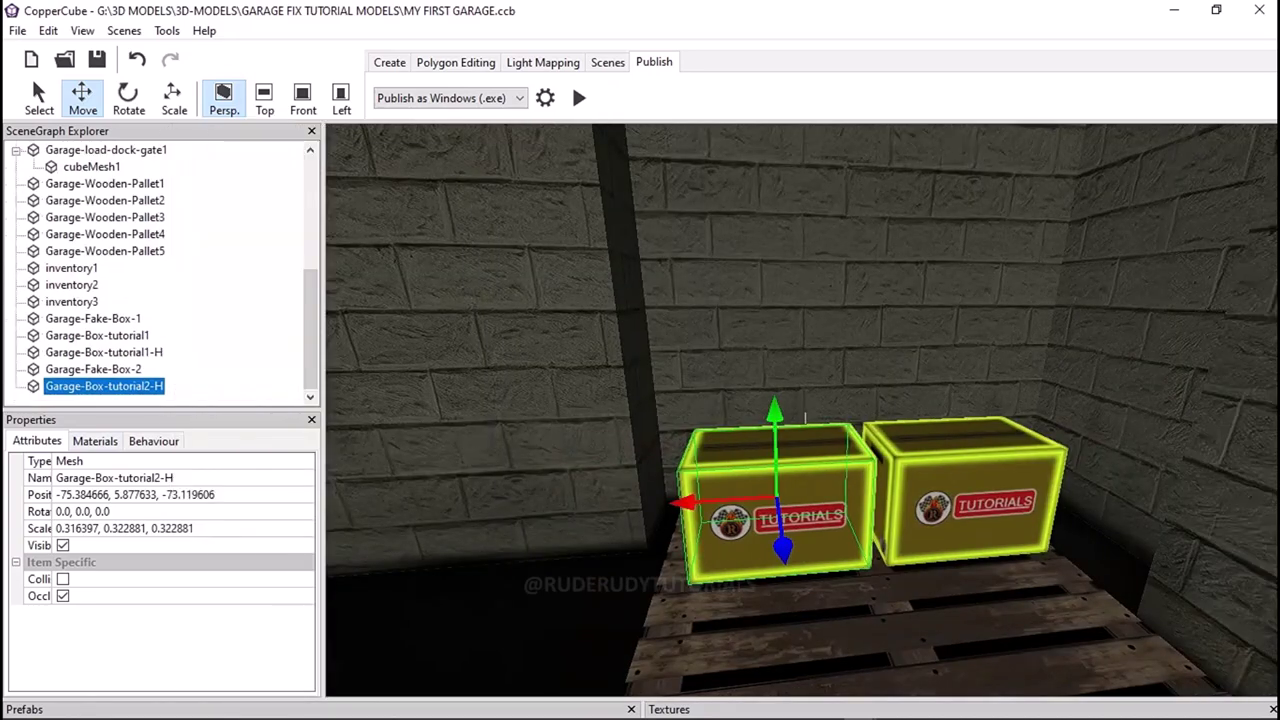
- Untick Visible for Garage-Box-tutorial1-H, Garage-Box-tutorial2-H and Garage-Fake-Box-2
click(104, 352)
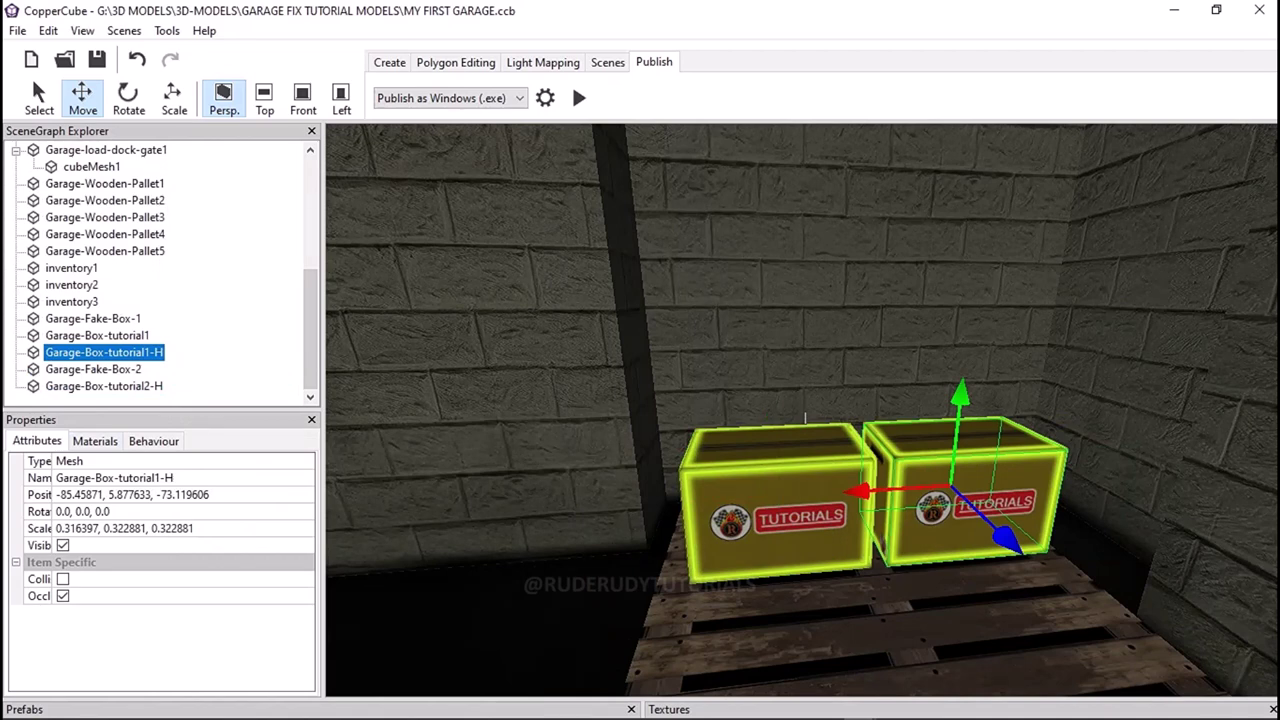
click(62, 545)
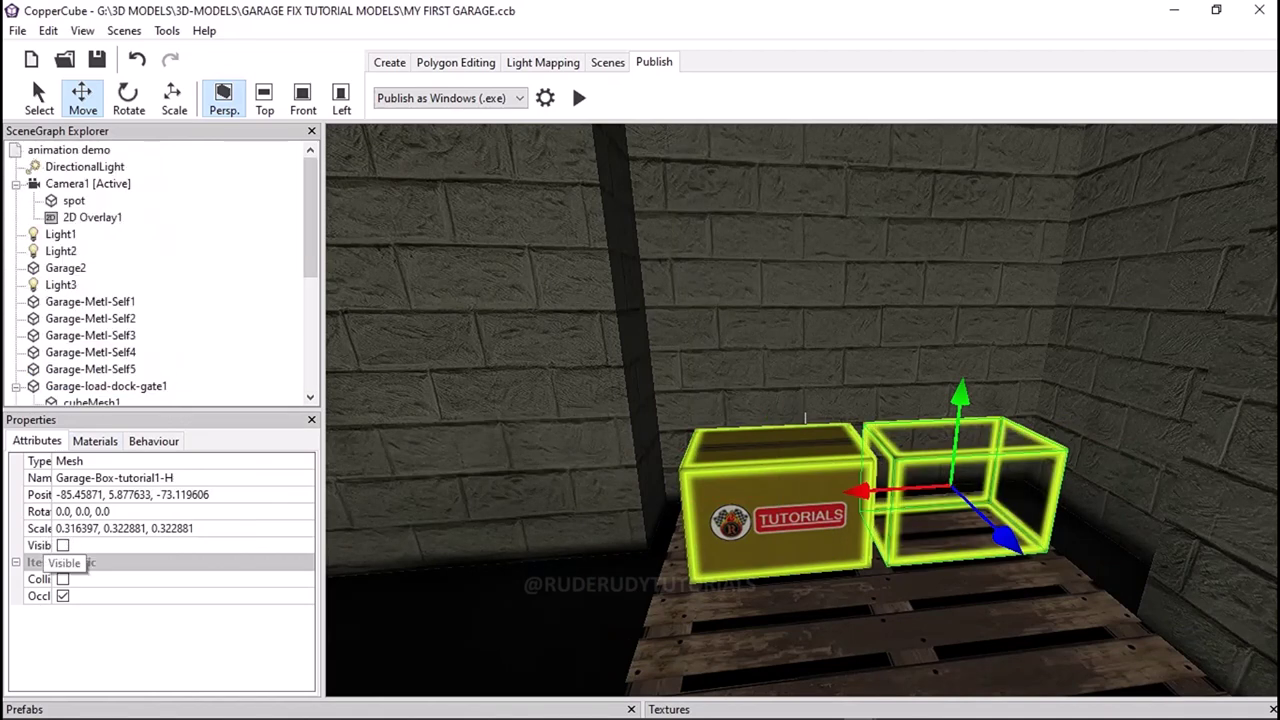
scroll(160, 270, down, 5)
click(104, 386)
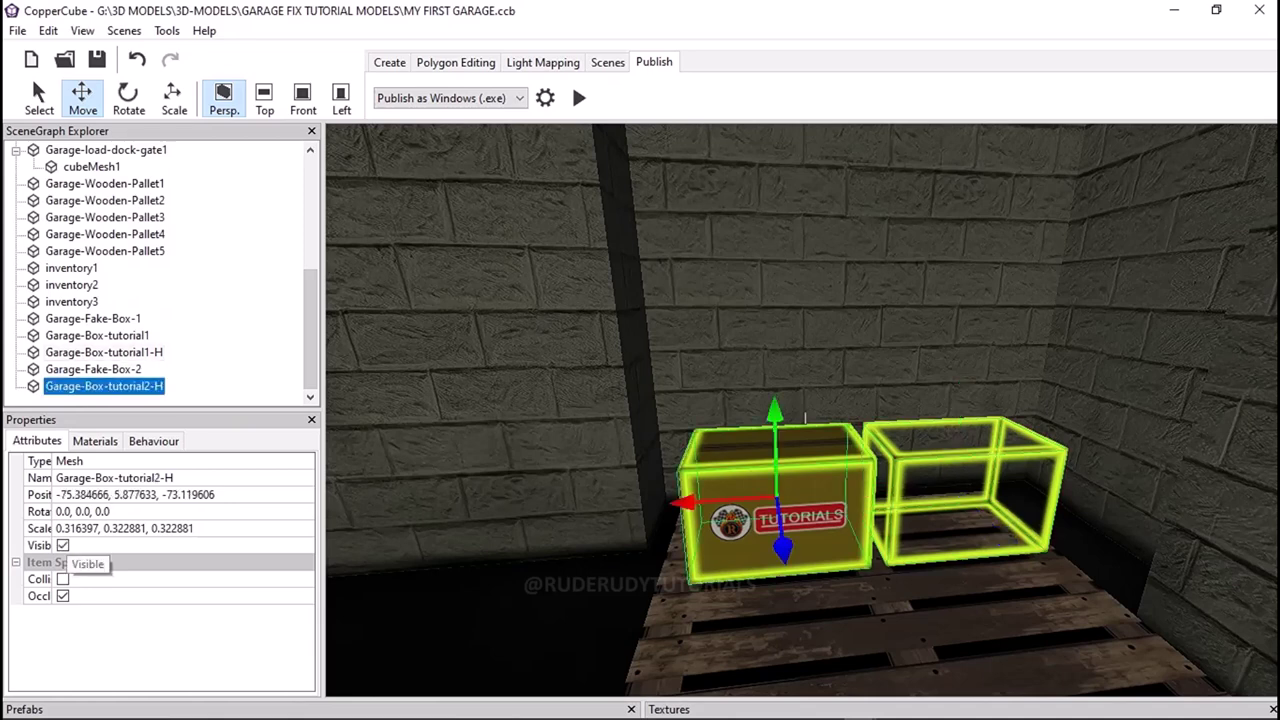
click(62, 545)
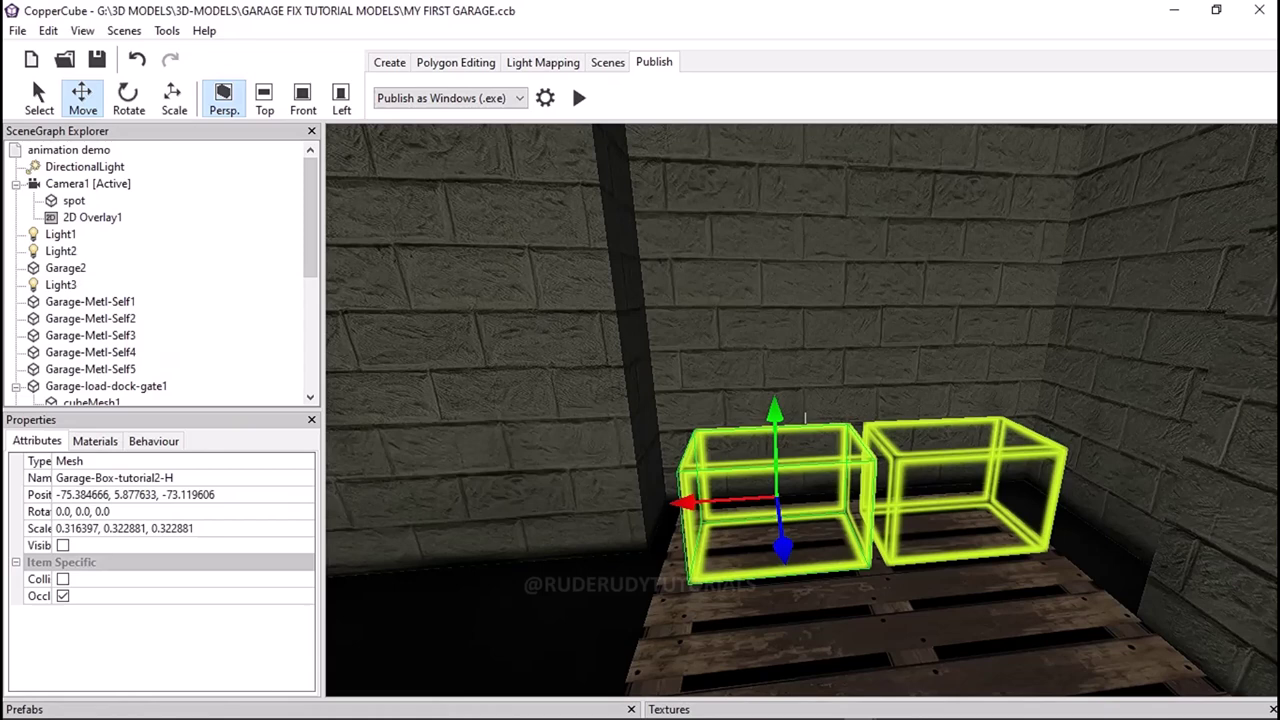
scroll(160, 270, down, 5)
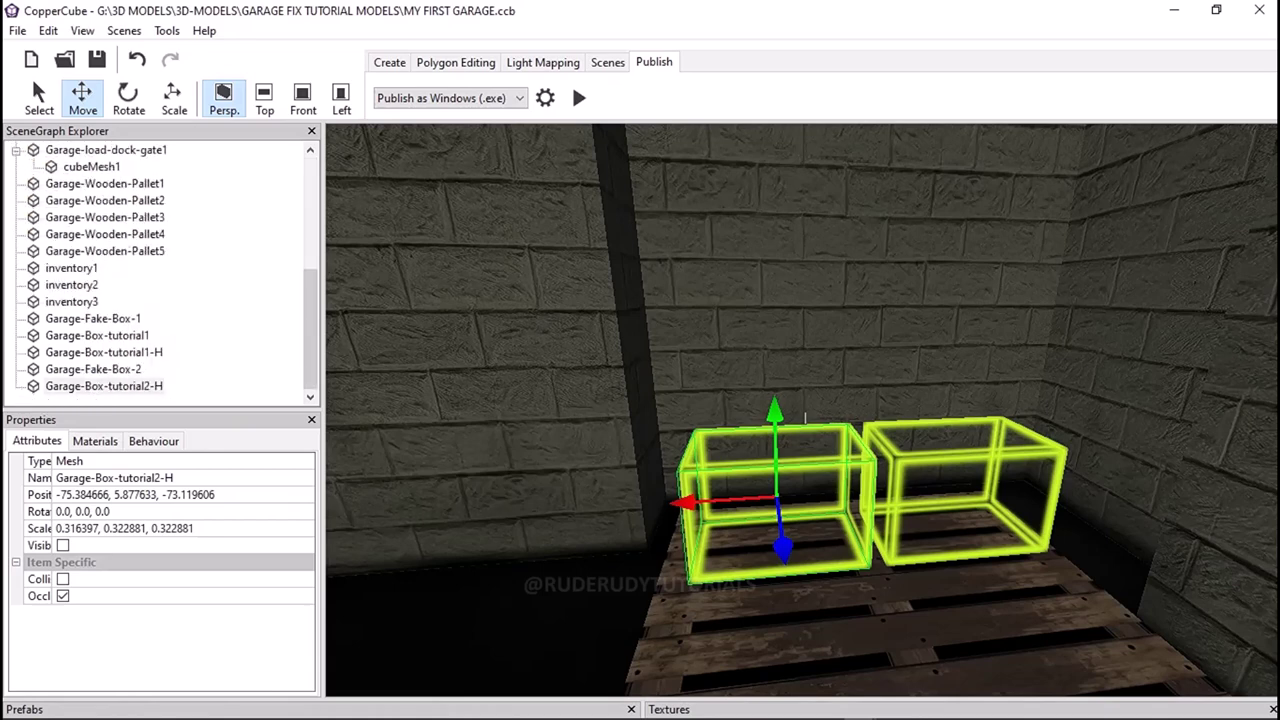
click(104, 352)
click(93, 369)
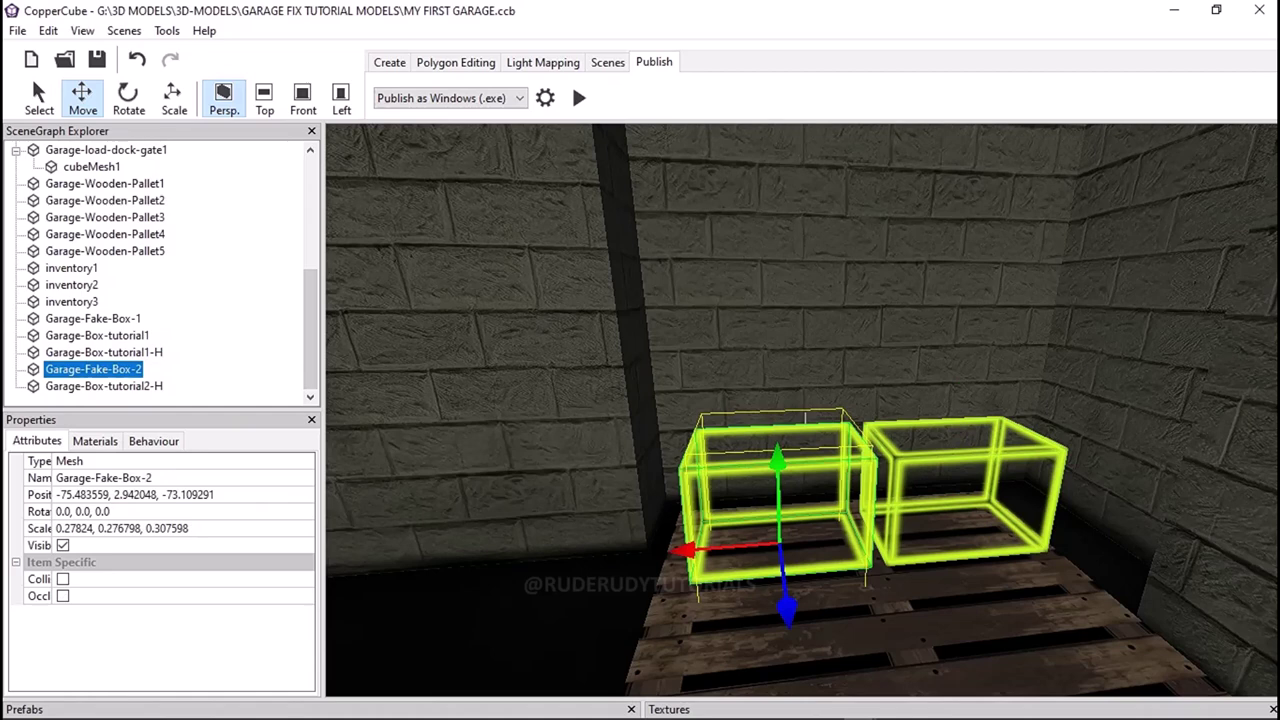
click(62, 545)
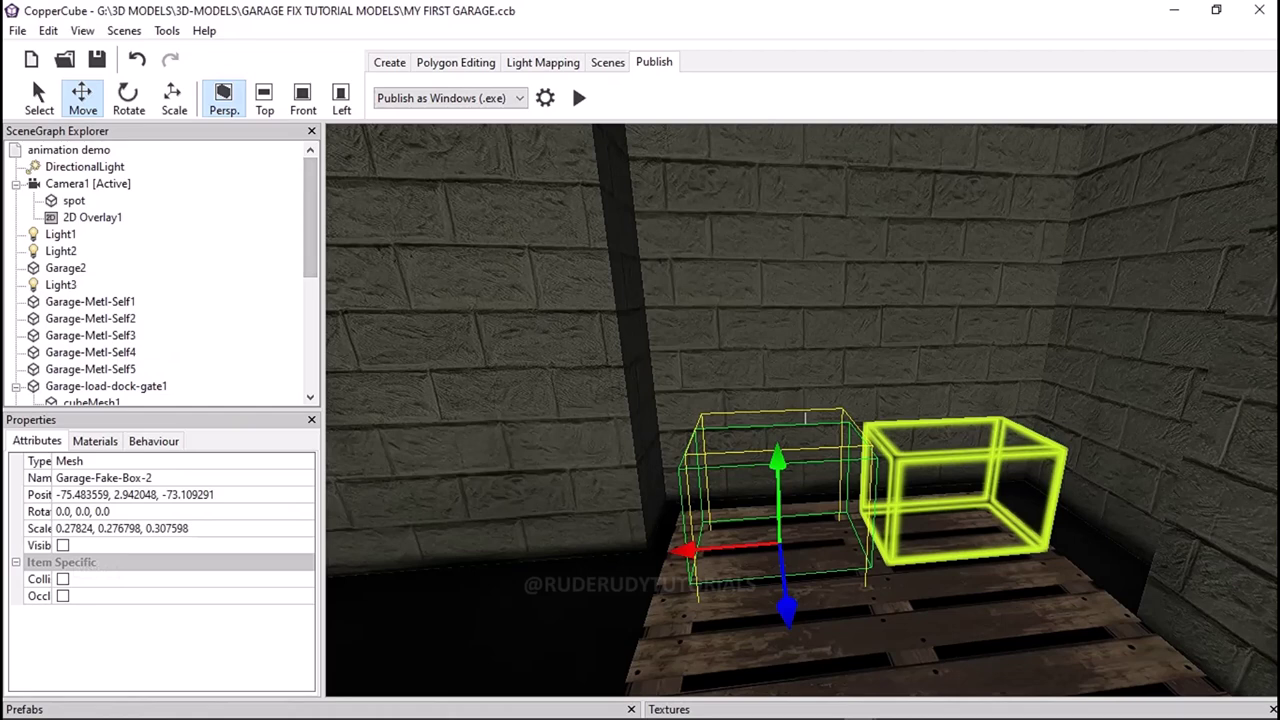
- Focus the viewport on Garage-Box-tutorial1 from the SceneGraph Explorer
scroll(310, 220, down, 4)
scroll(310, 220, up, 4)
scroll(150, 270, down, 3)
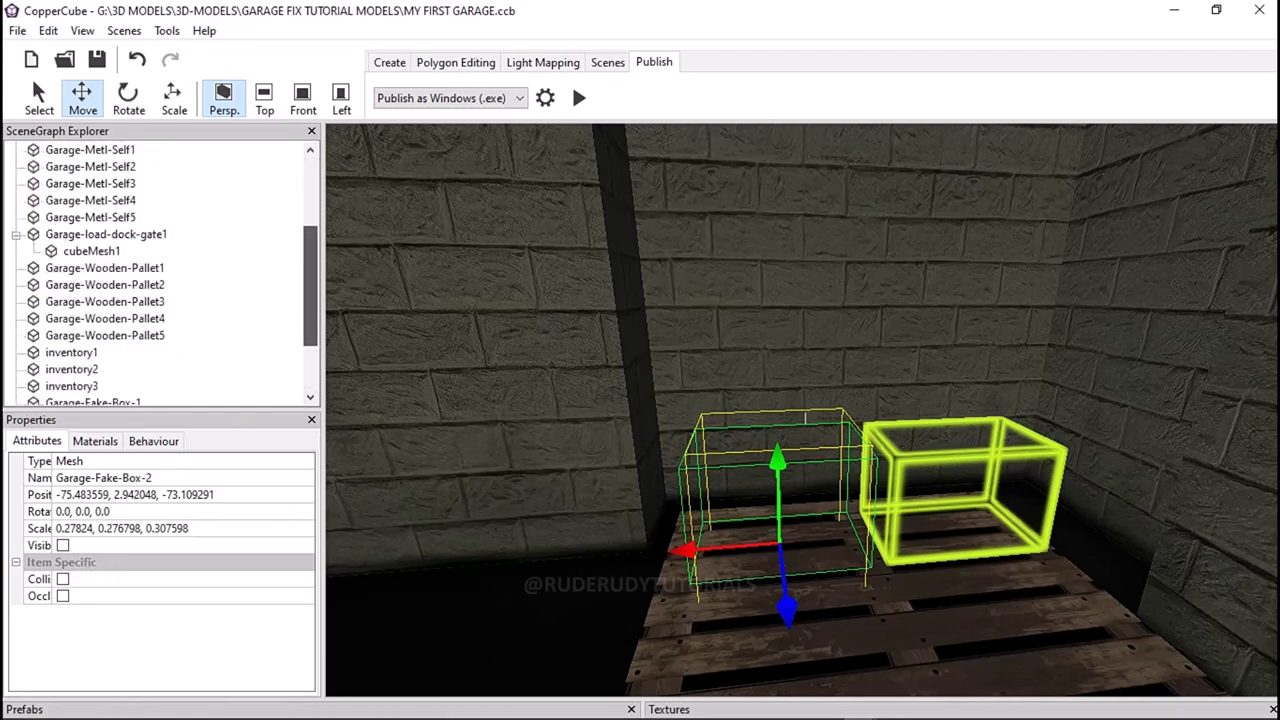
scroll(150, 270, down, 2)
double_click(93, 318)
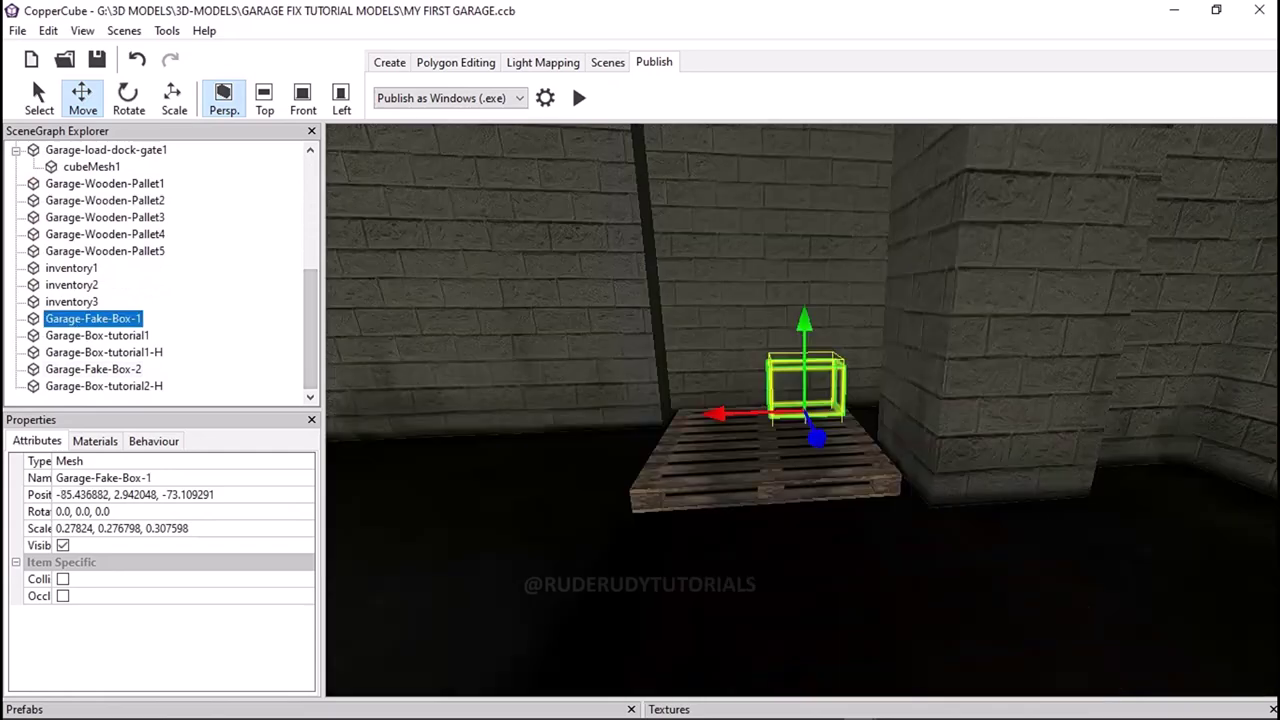
click(97, 335)
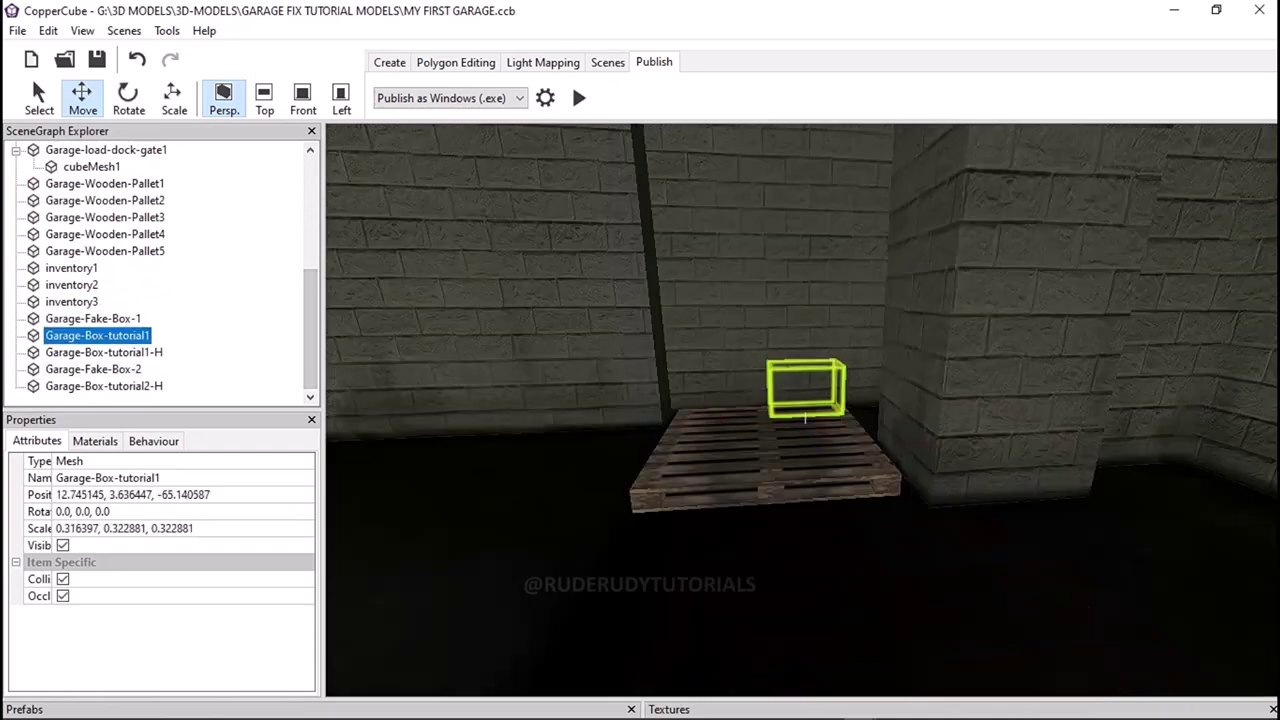
double_click(97, 335)
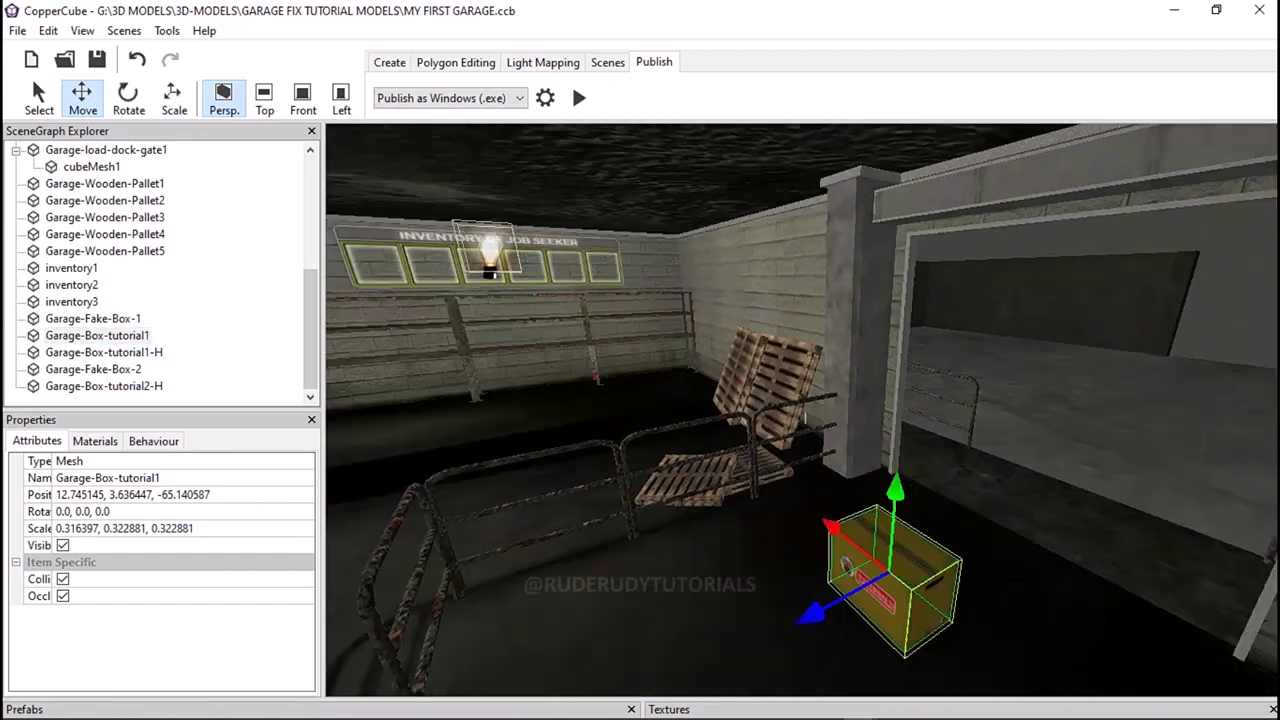
- Move Garage-Box-tutorial1 to 4.68, 3.64, -72.04, in front of the loading door
drag(805, 418, 805, 418)
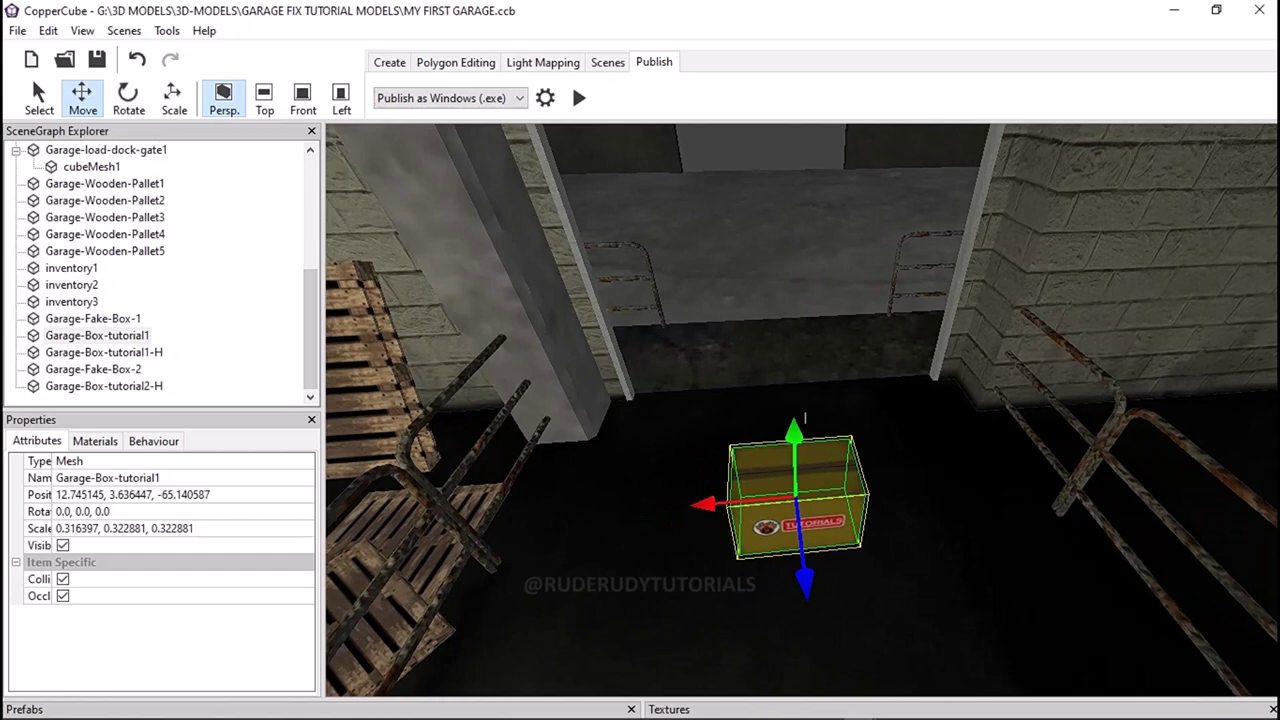
drag(805, 418, 805, 418)
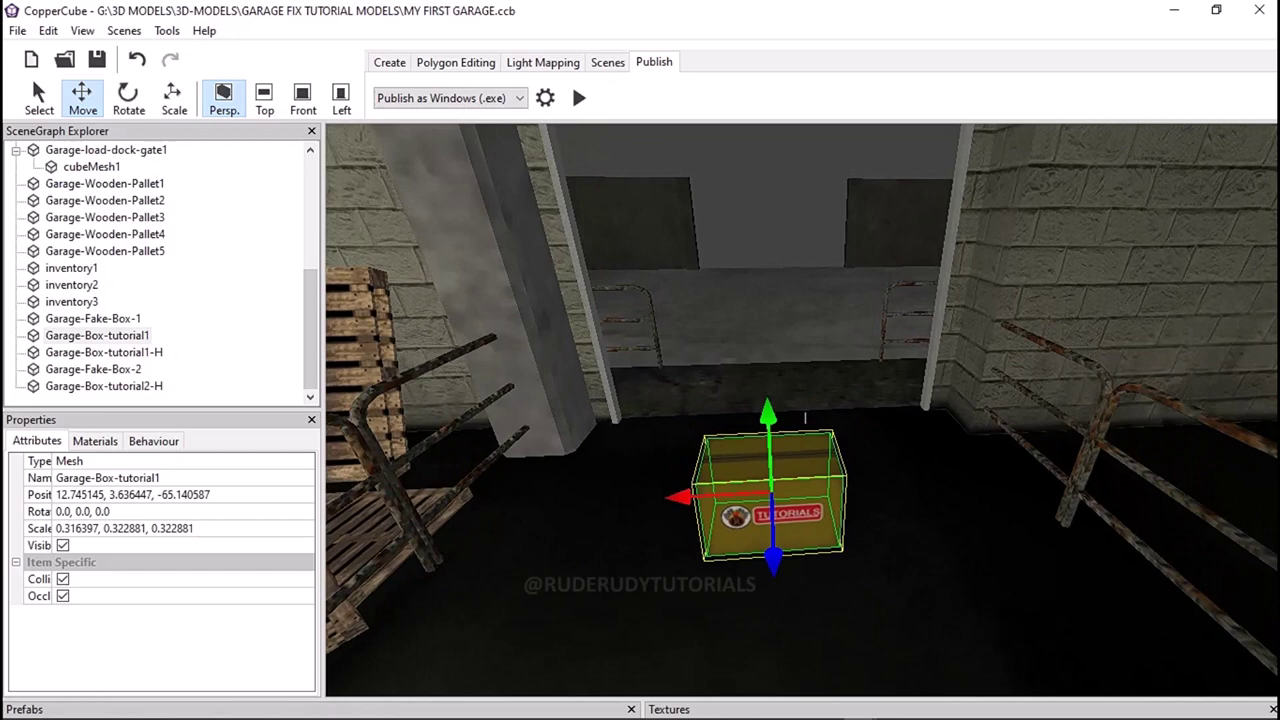
drag(690, 497, 800, 490)
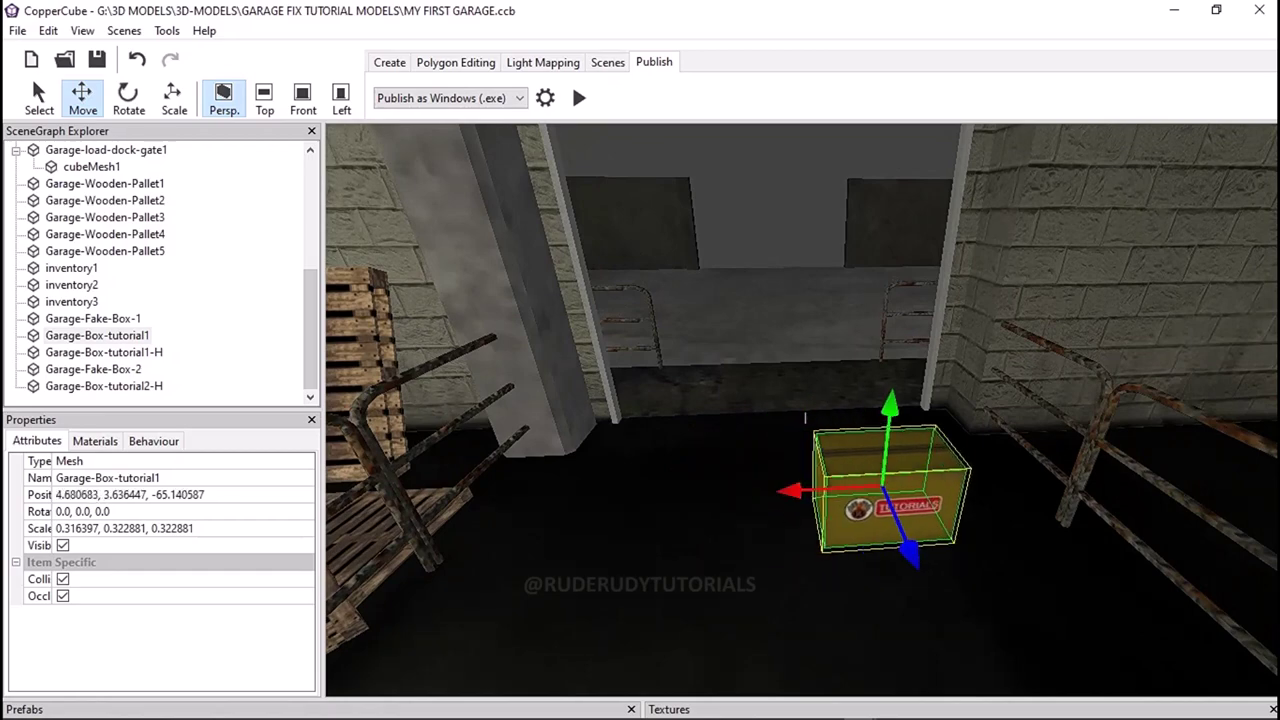
drag(905, 550, 880, 520)
scroll(800, 410, down, 3)
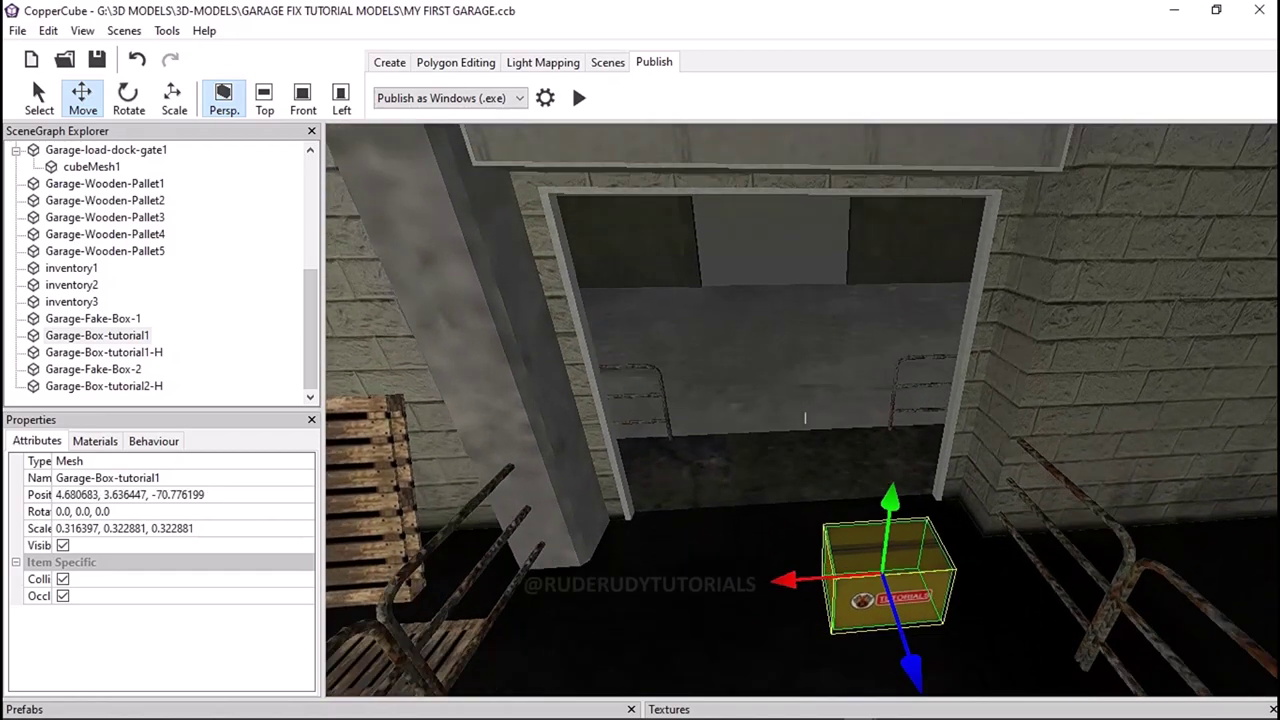
scroll(805, 418, up, 5)
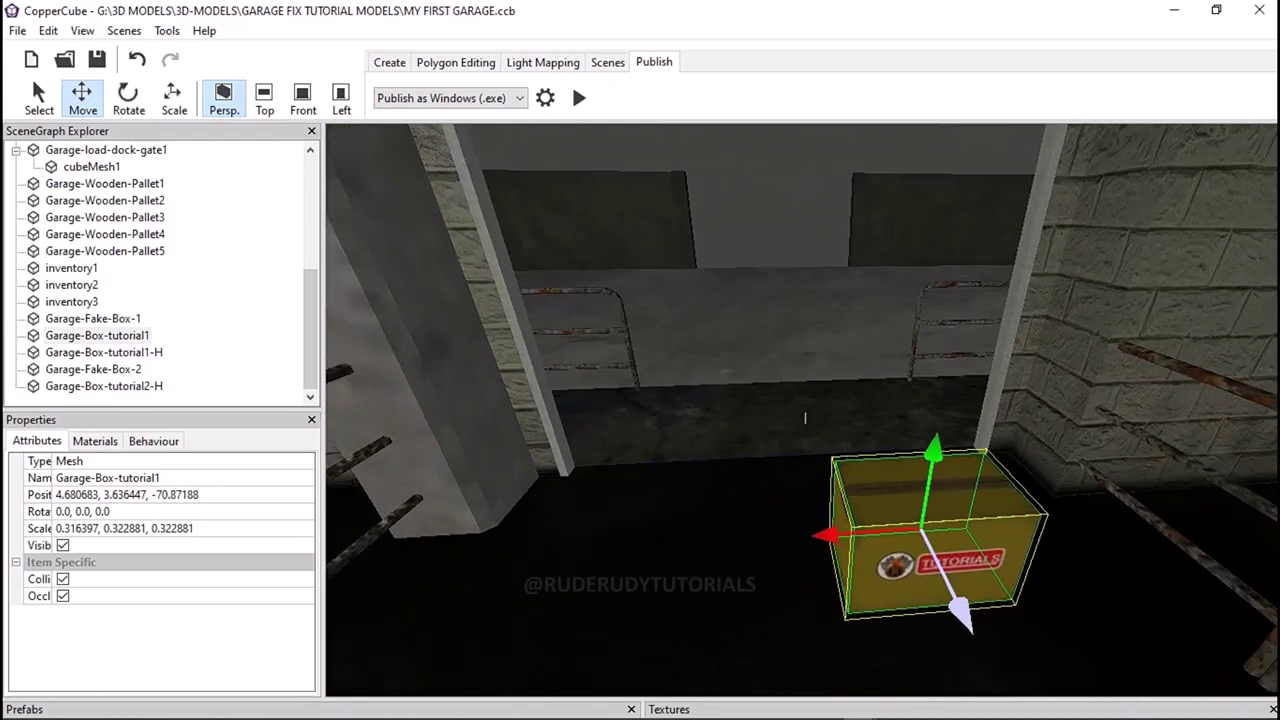
scroll(805, 418, down, 4)
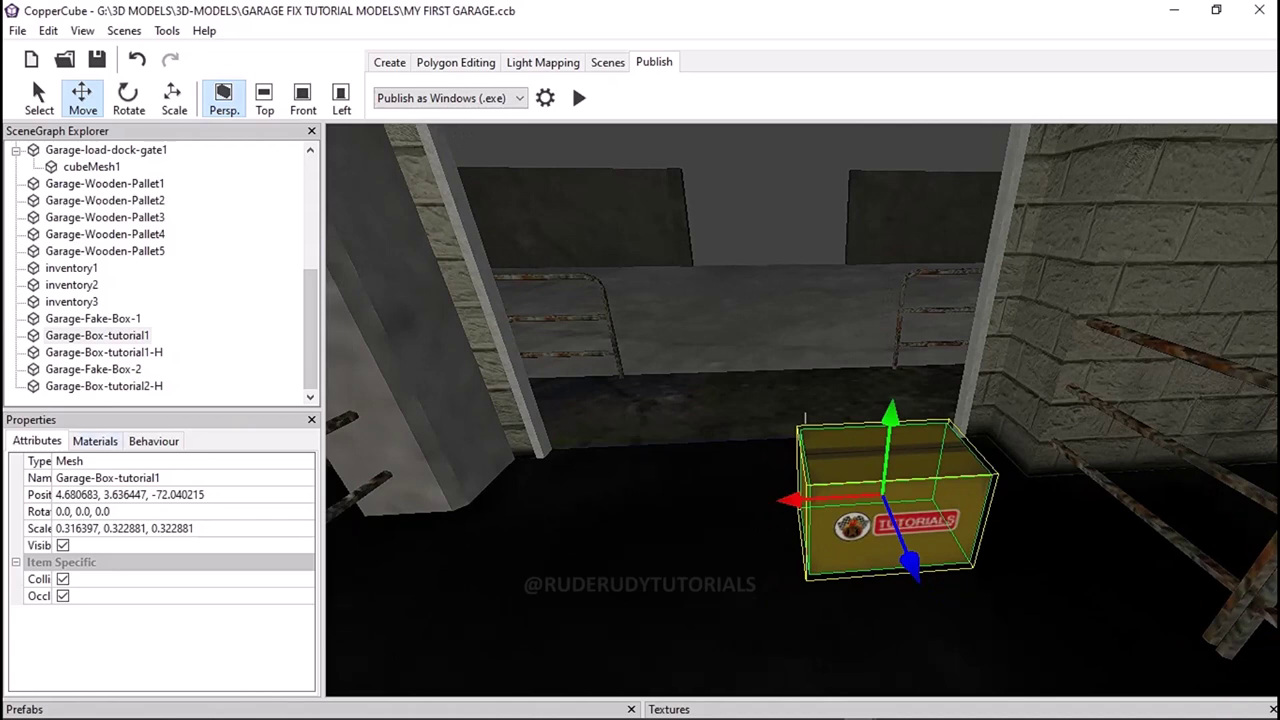
click(805, 418)
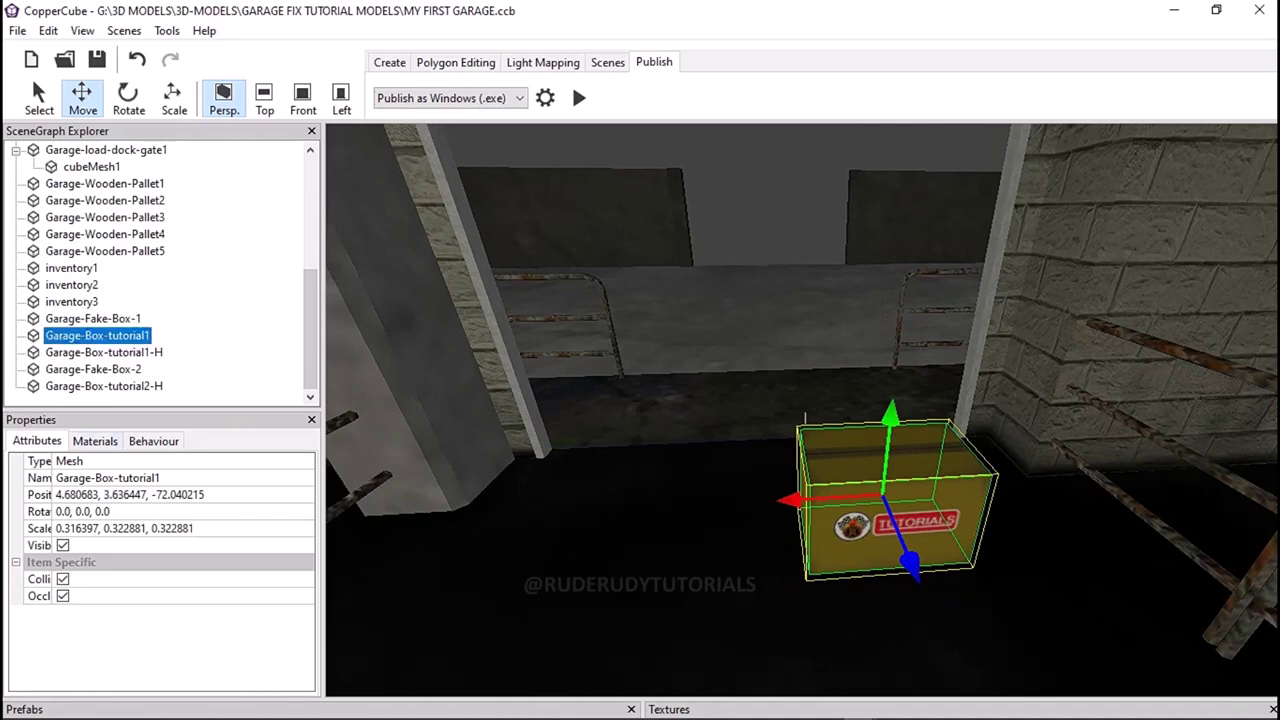
- Clone Garage-Box-tutorial1 and place Garage-Box-tutorial2 beside it at 14.58, 3.64, -72.04
right_click(95, 337)
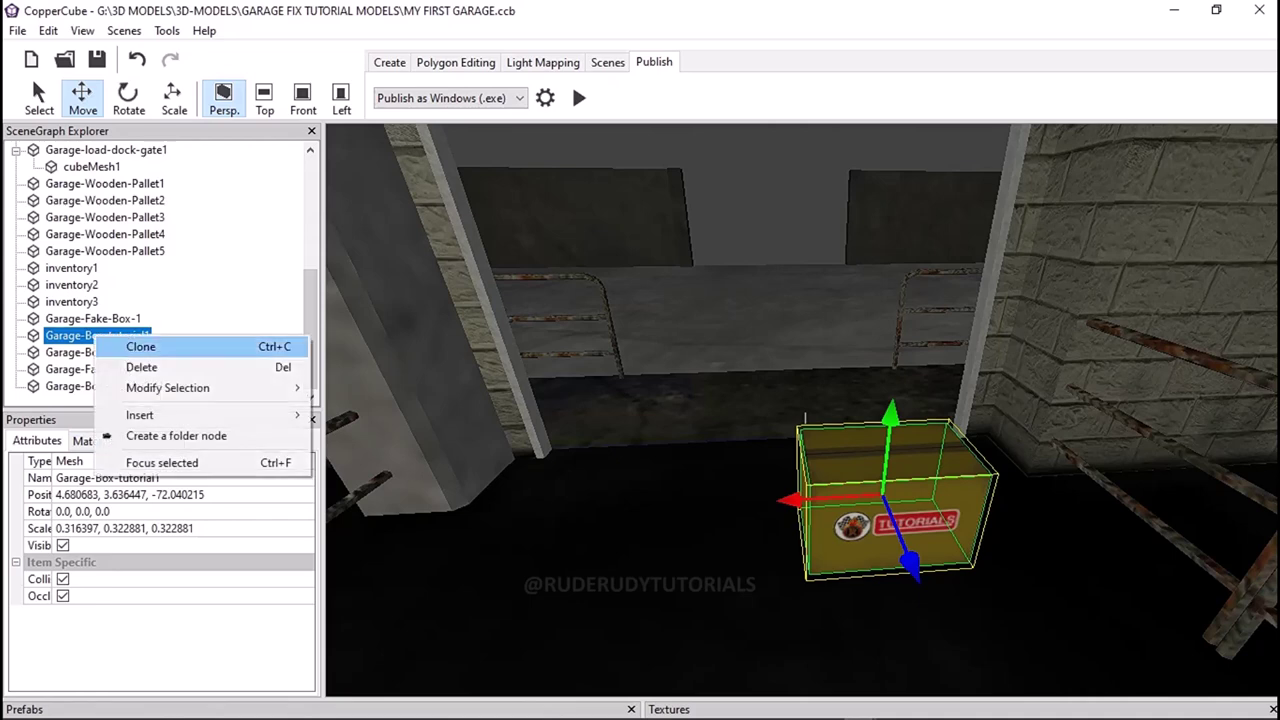
click(140, 346)
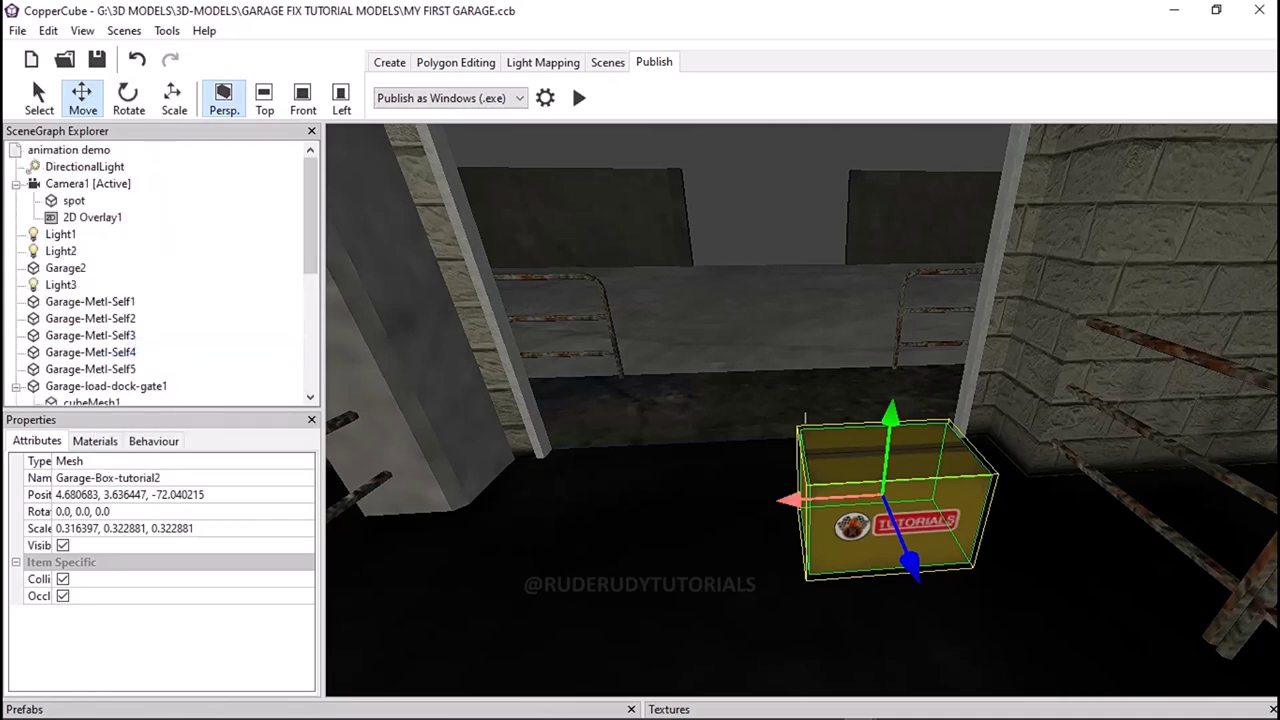
drag(795, 500, 608, 511)
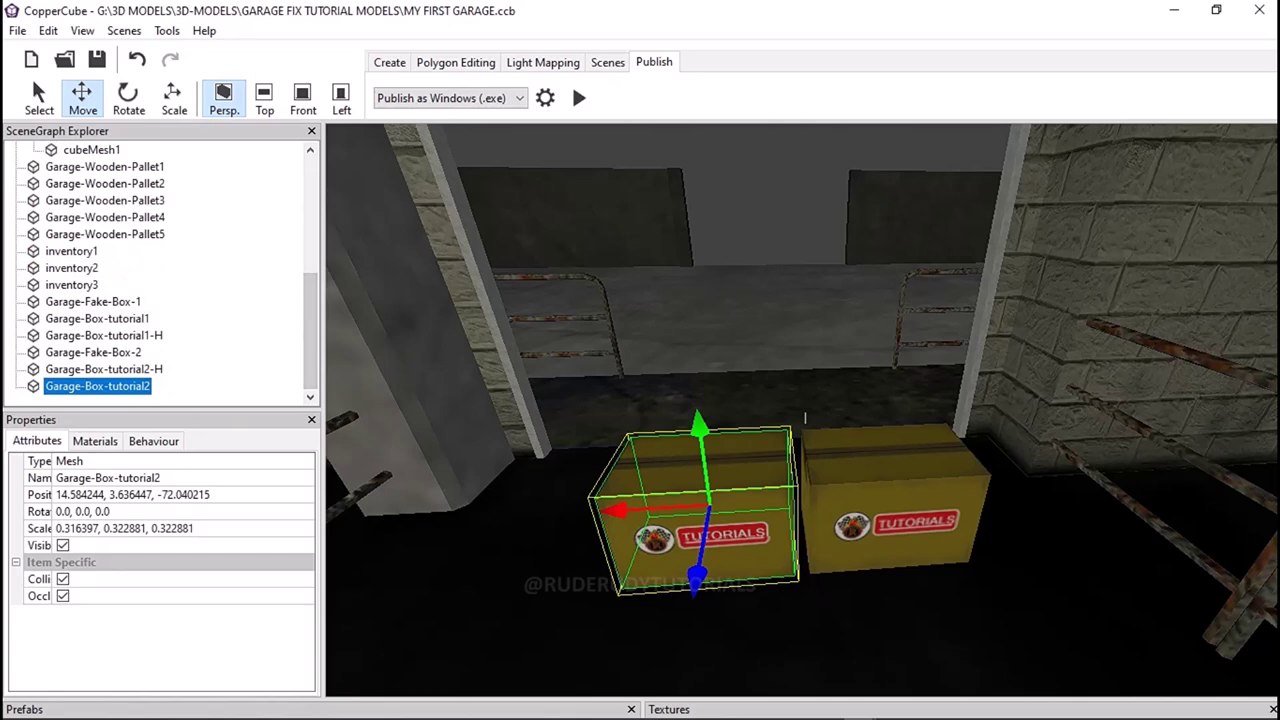
key(Up)
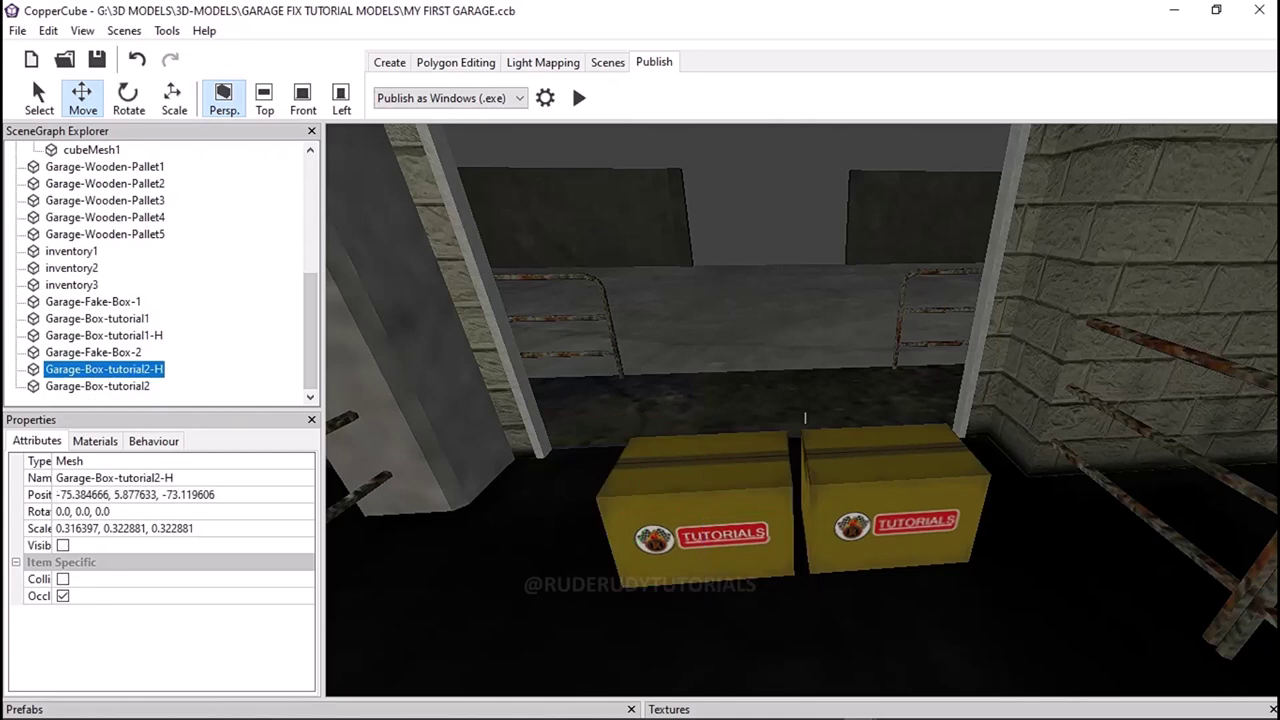
- Clone Garage-Box-tutorial2-H into Garage-Box-tutorial3 and compare the crates' properties
right_click(128, 371)
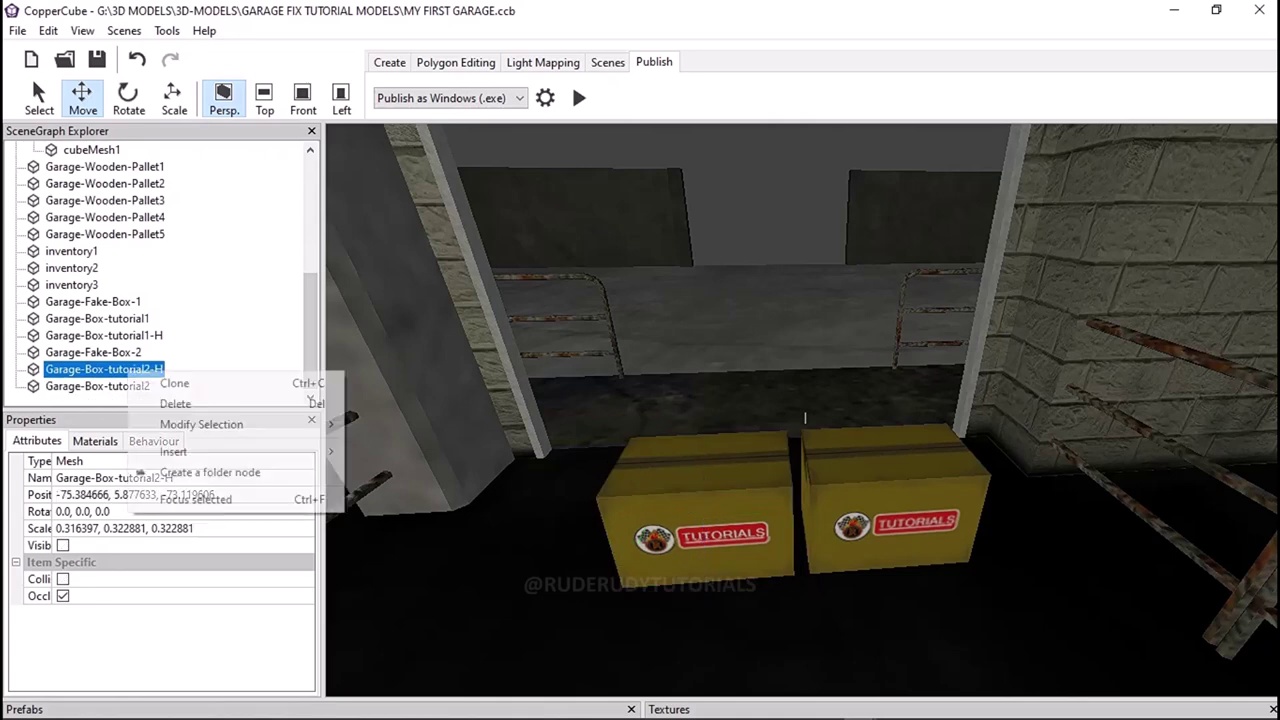
click(180, 383)
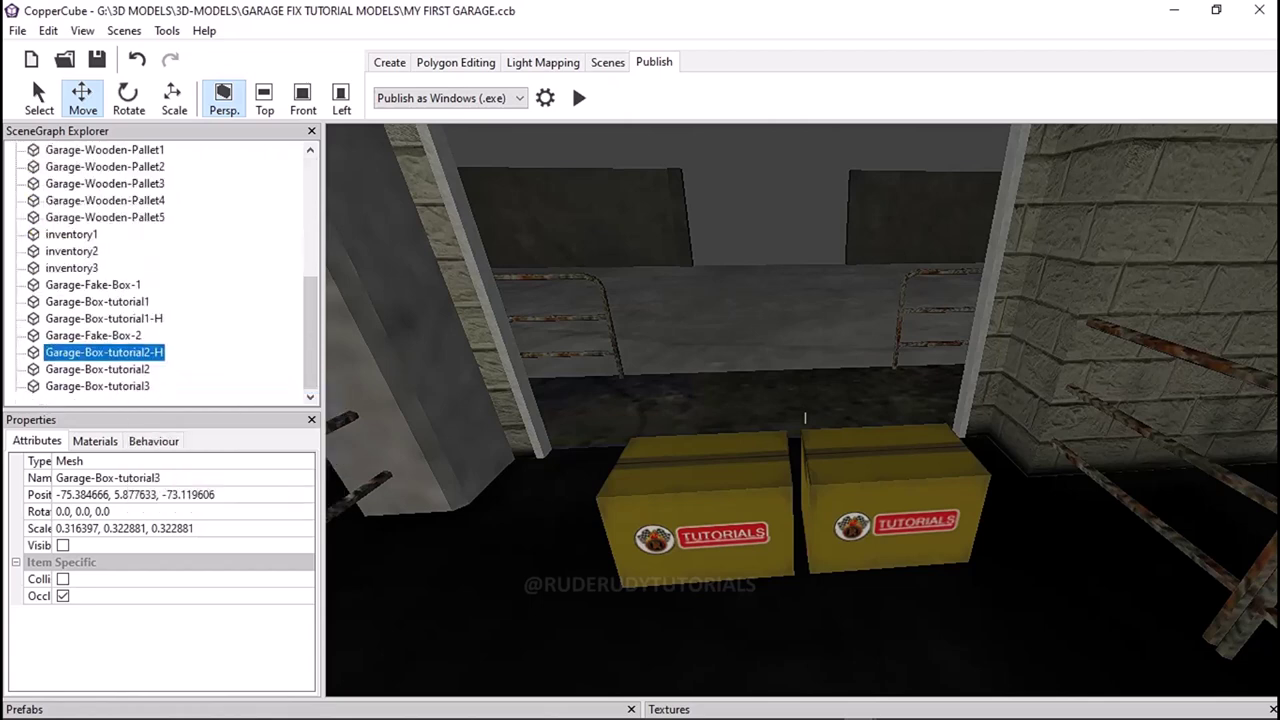
click(93, 335)
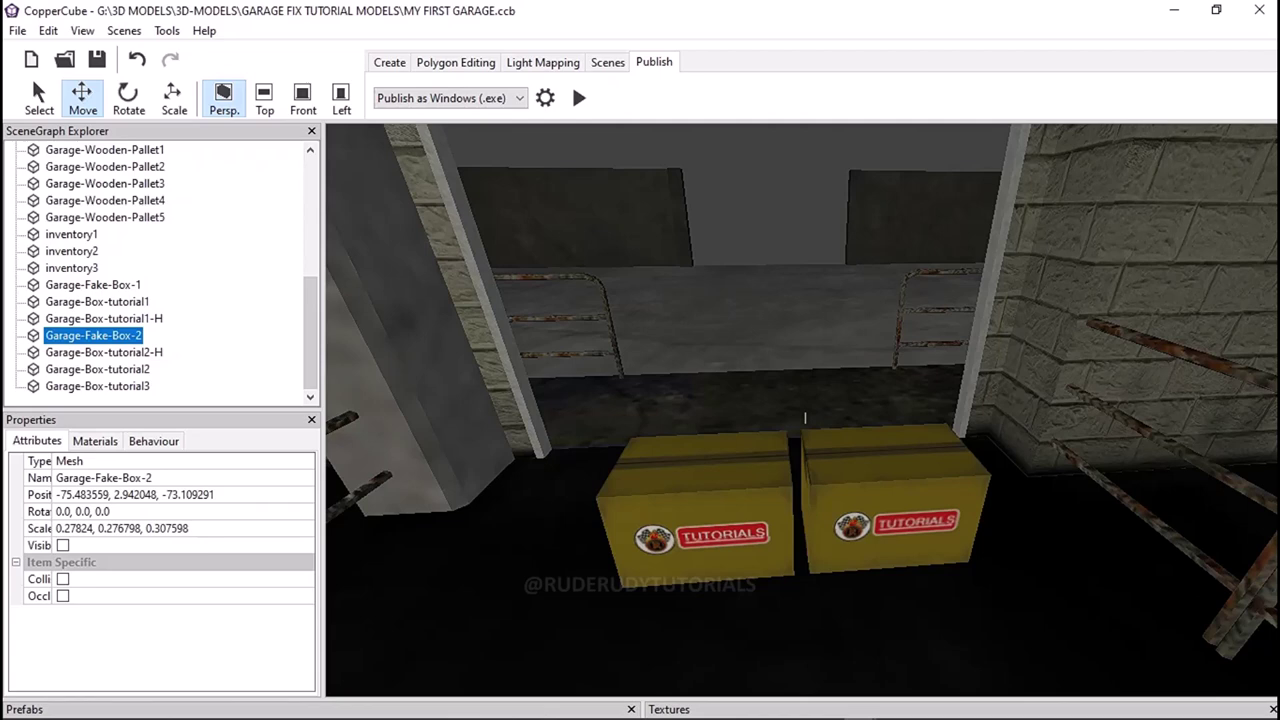
click(104, 352)
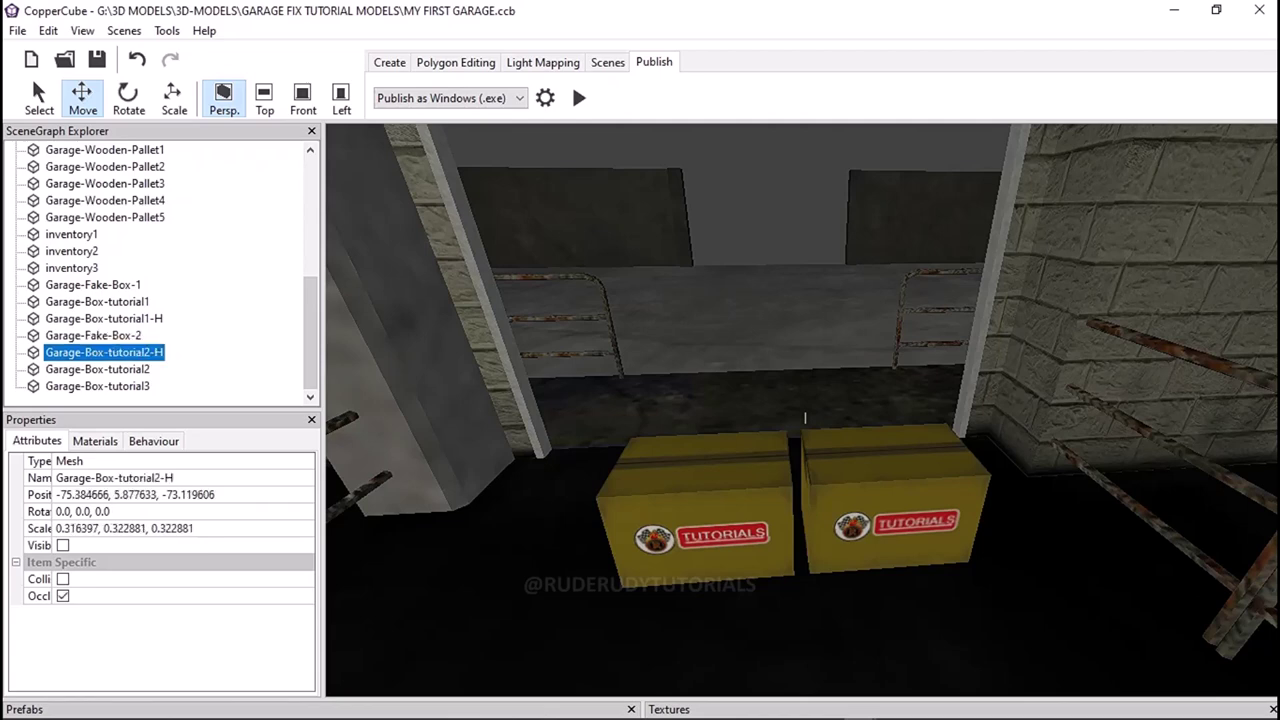
click(97, 386)
click(104, 352)
right_click(117, 353)
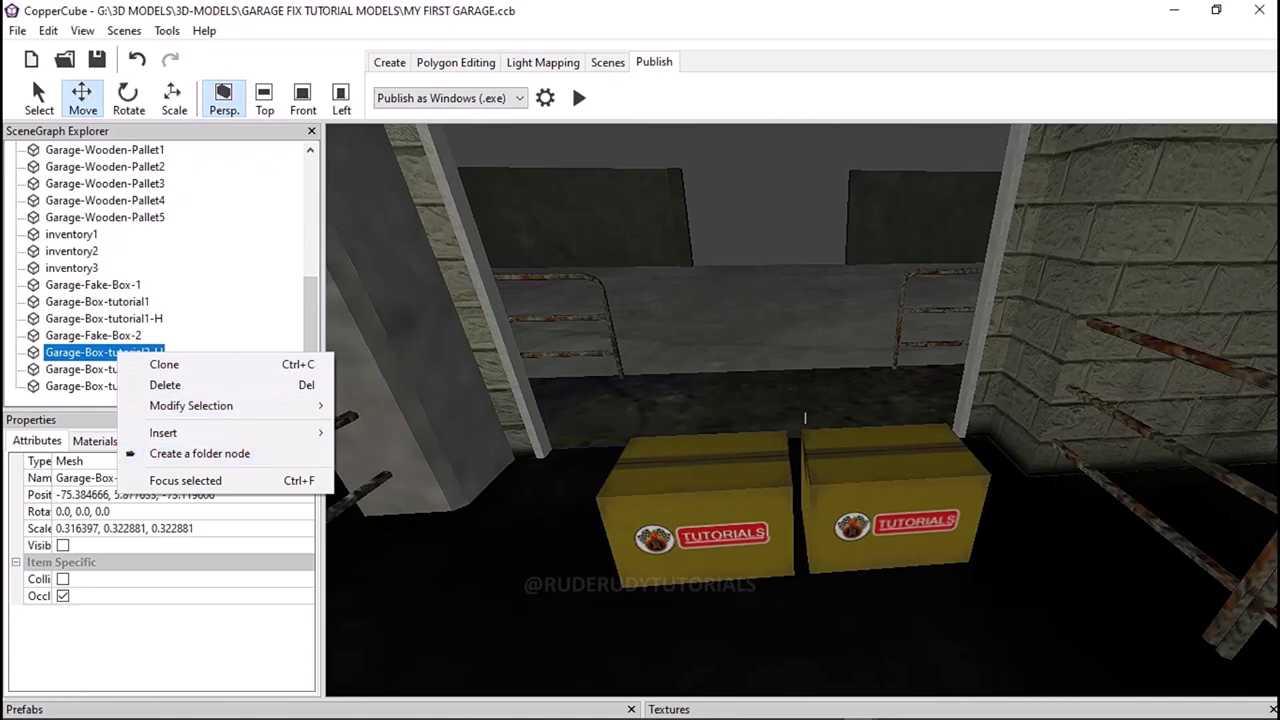
key(Escape)
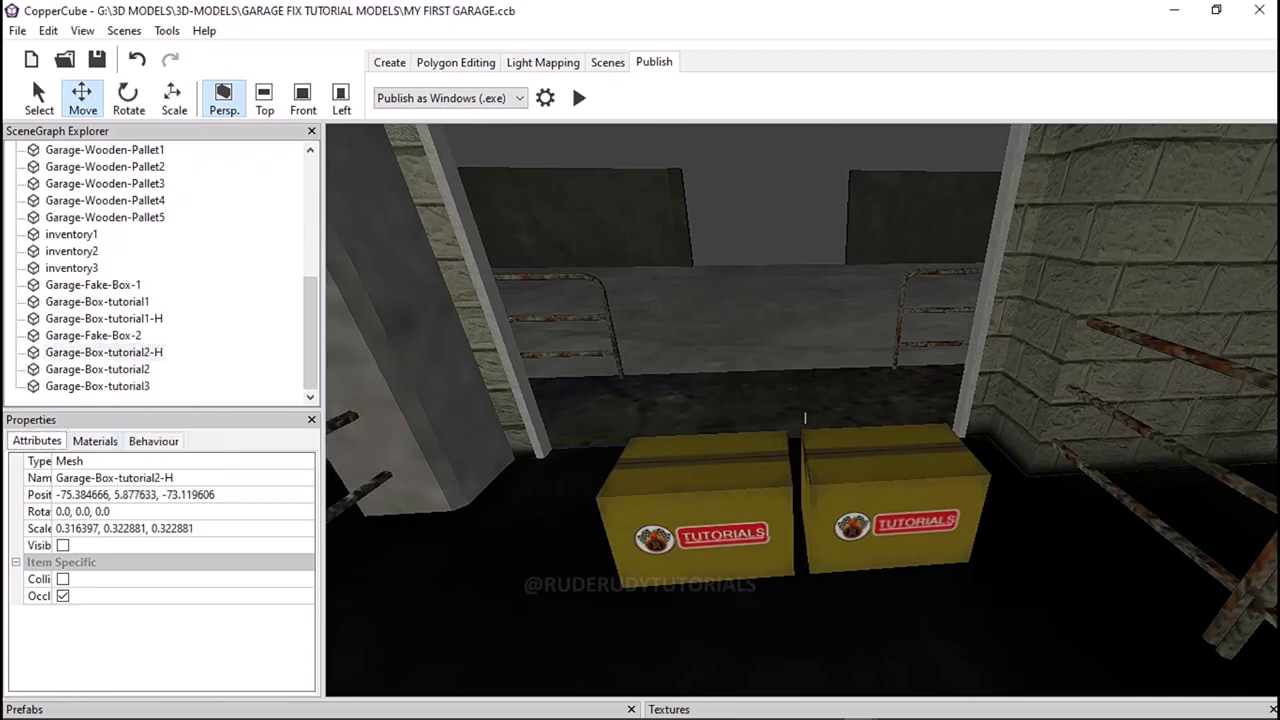
key(Tab)
key(Tab)
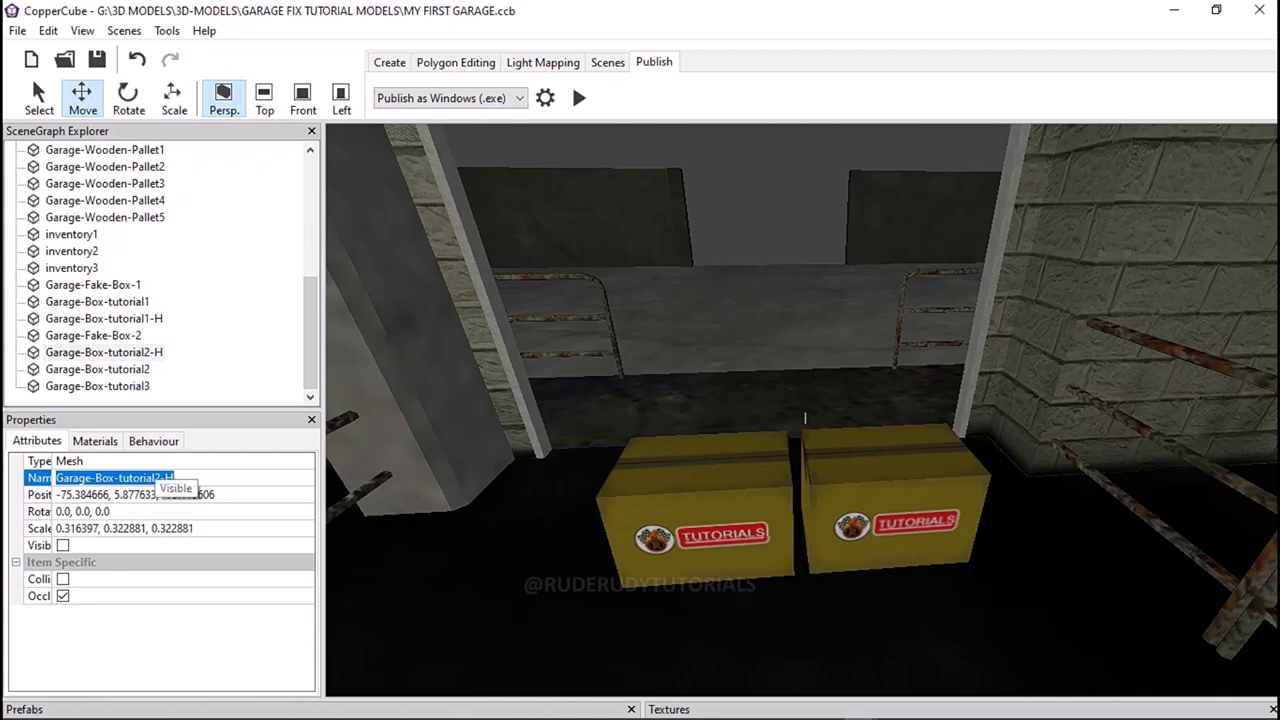
- Delete the old Garage-Box-tutorial2-H from the scene
right_click(128, 352)
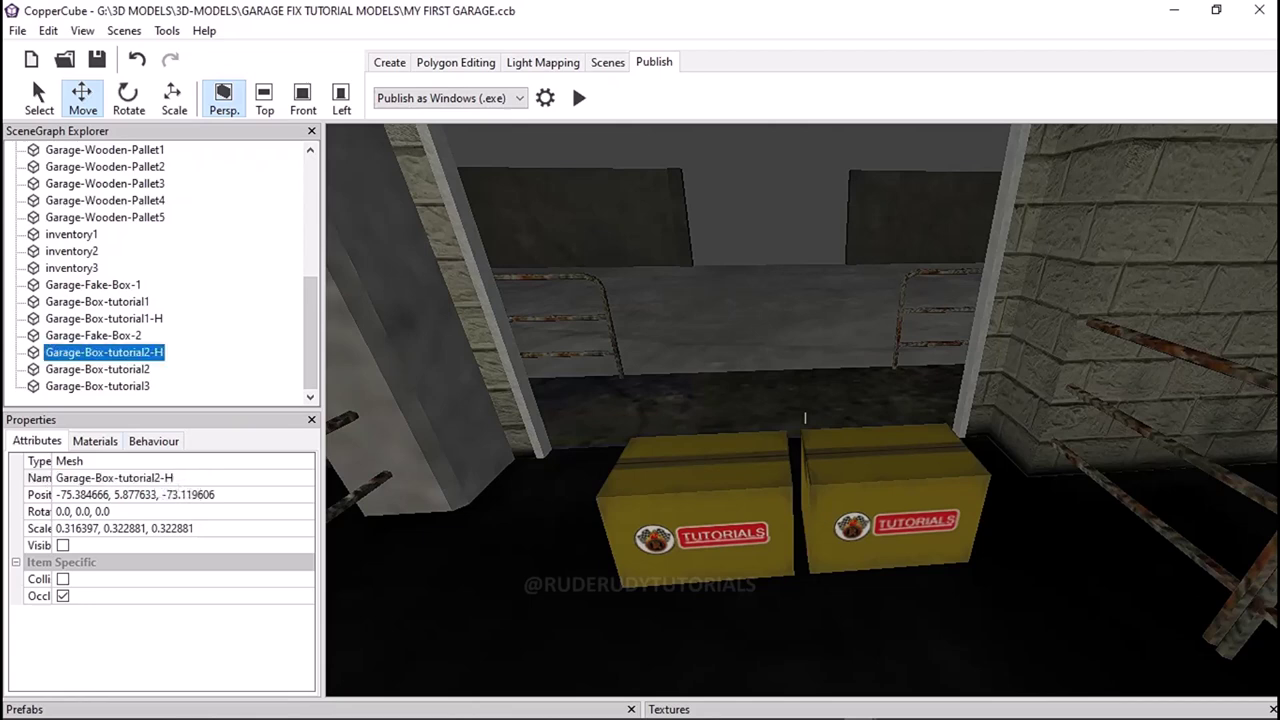
click(175, 383)
scroll(160, 280, down, 3)
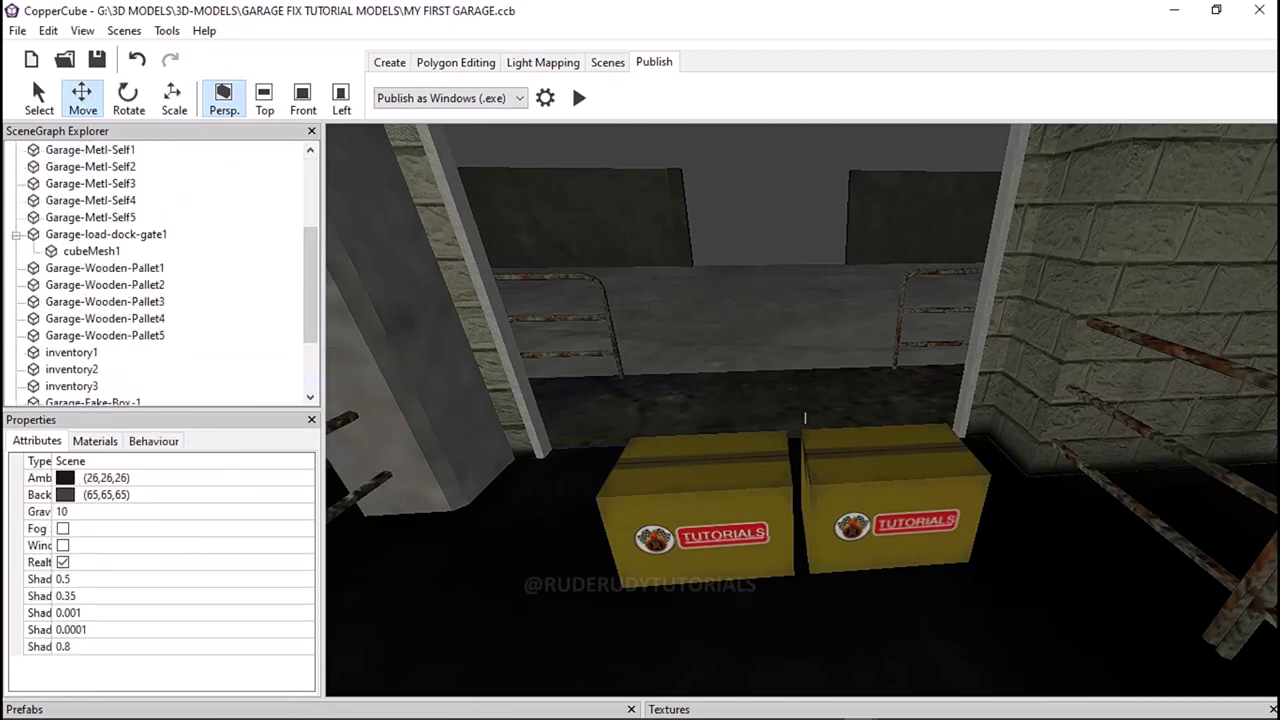
scroll(160, 280, down, 2)
scroll(160, 275, down, 1)
- Rename Garage-Box-tutorial3 to Garage-Box-tutorial2-H
click(97, 369)
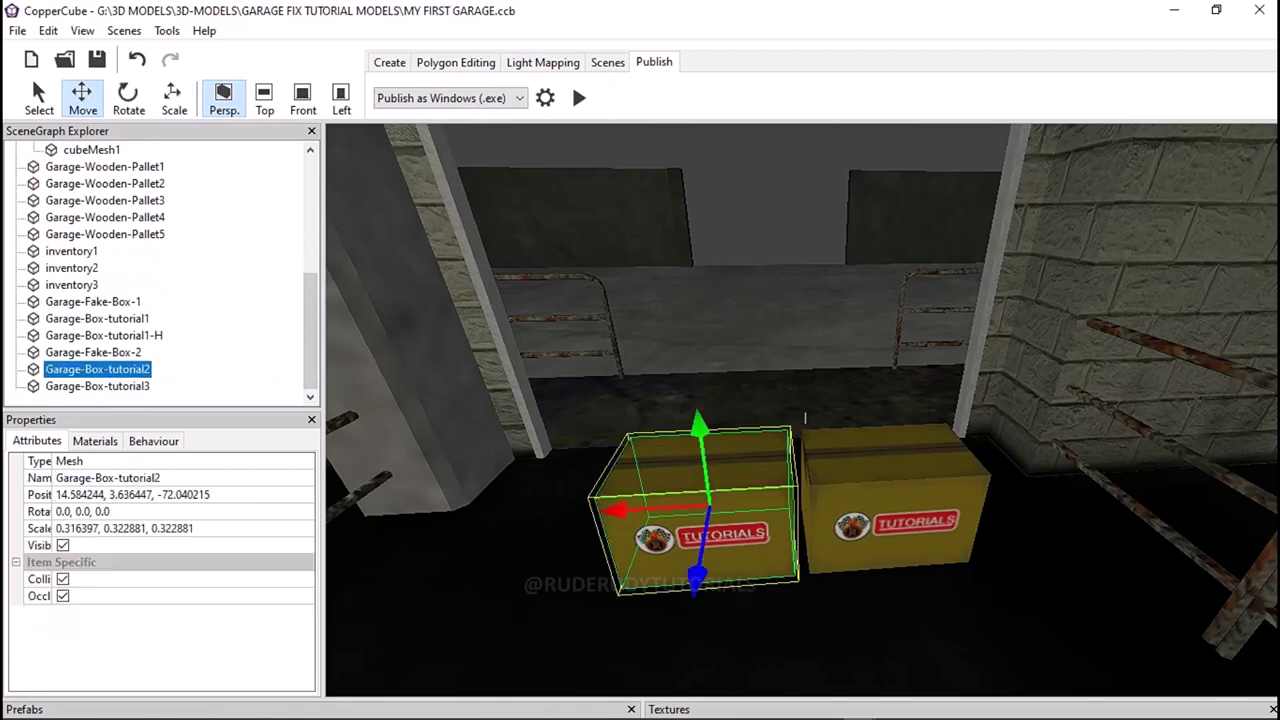
click(97, 386)
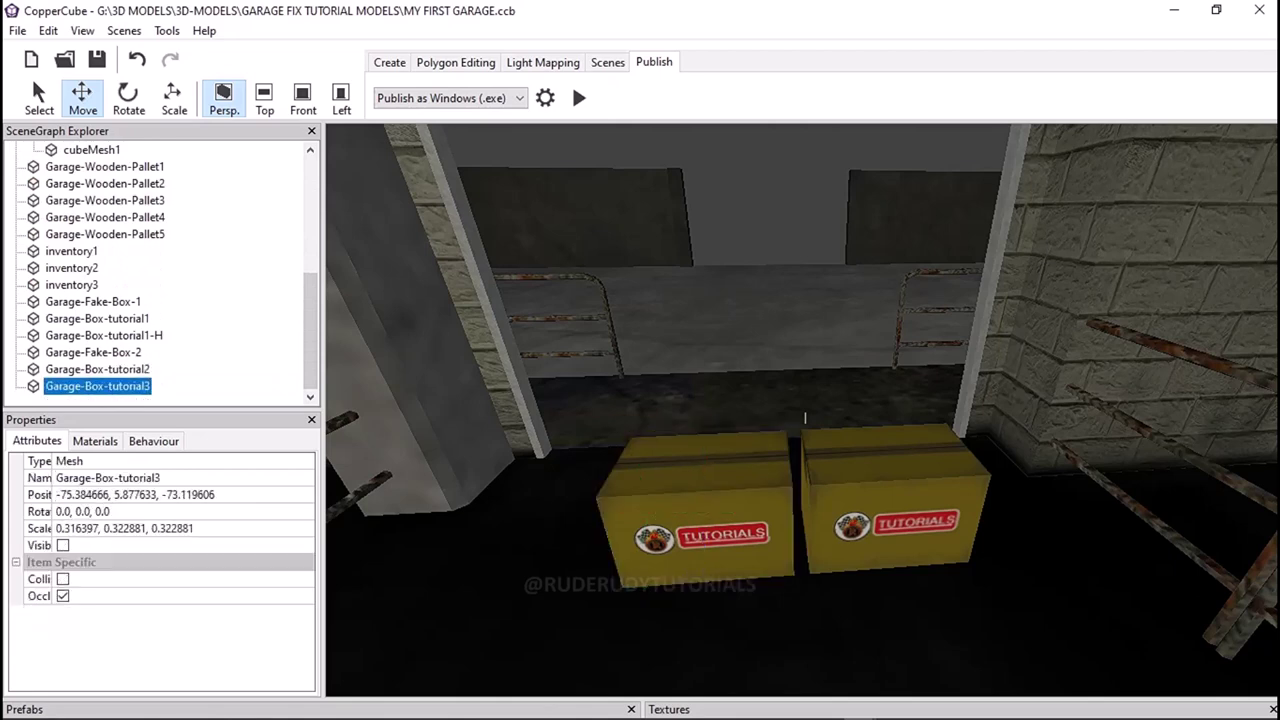
click(107, 478)
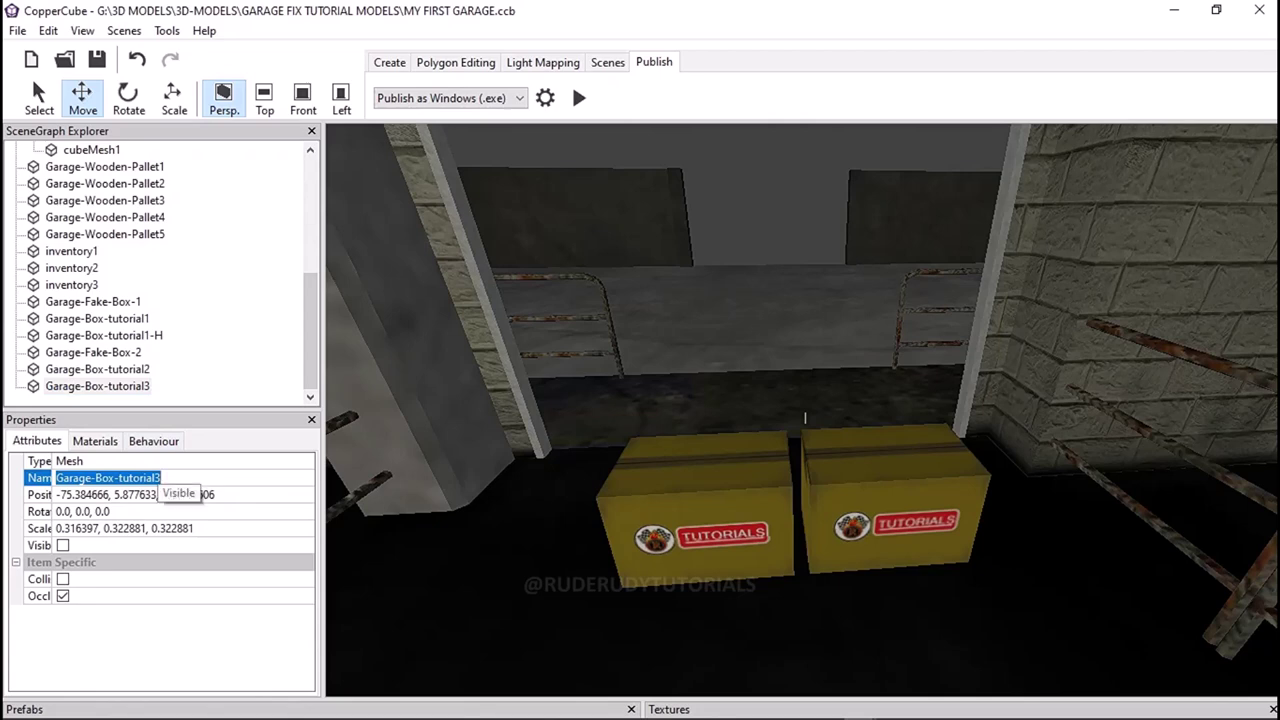
text(Garage-Box-tutorial2-H)
key(Return)
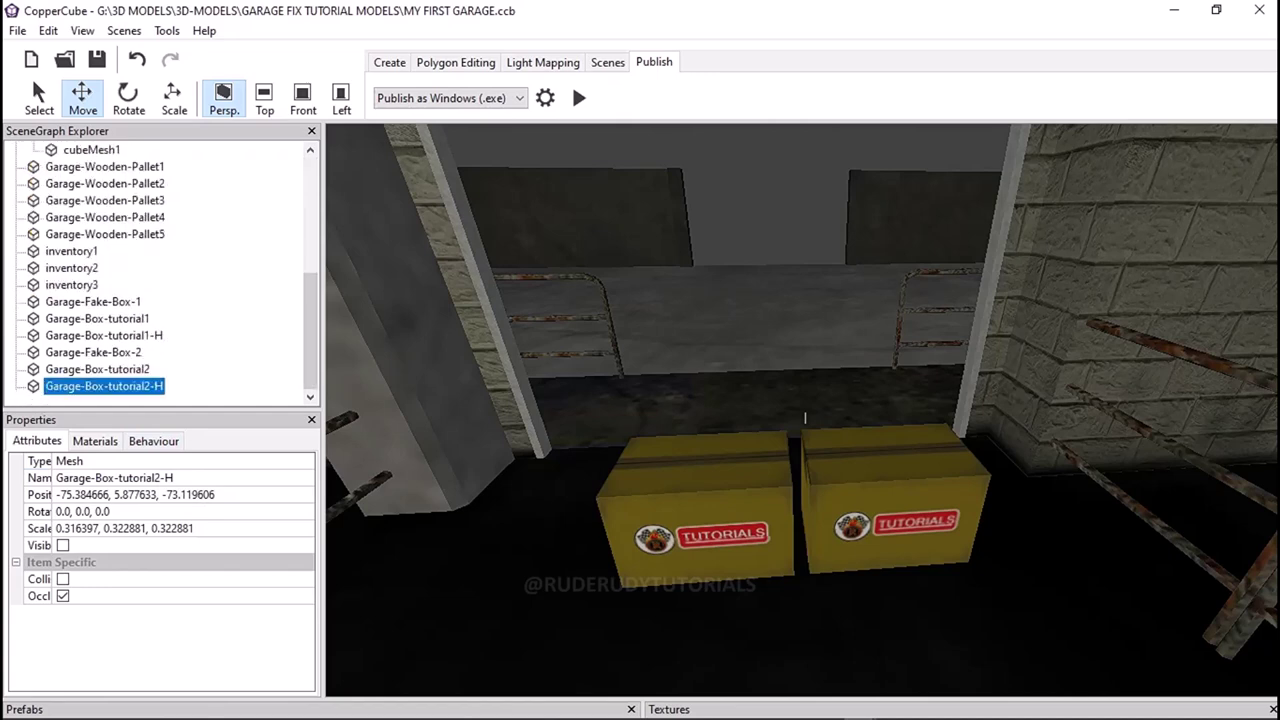
- Step through the scene list to check Garage-Box-tutorial2 and Garage-Box-tutorial2-H
key(Up)
key(Up)
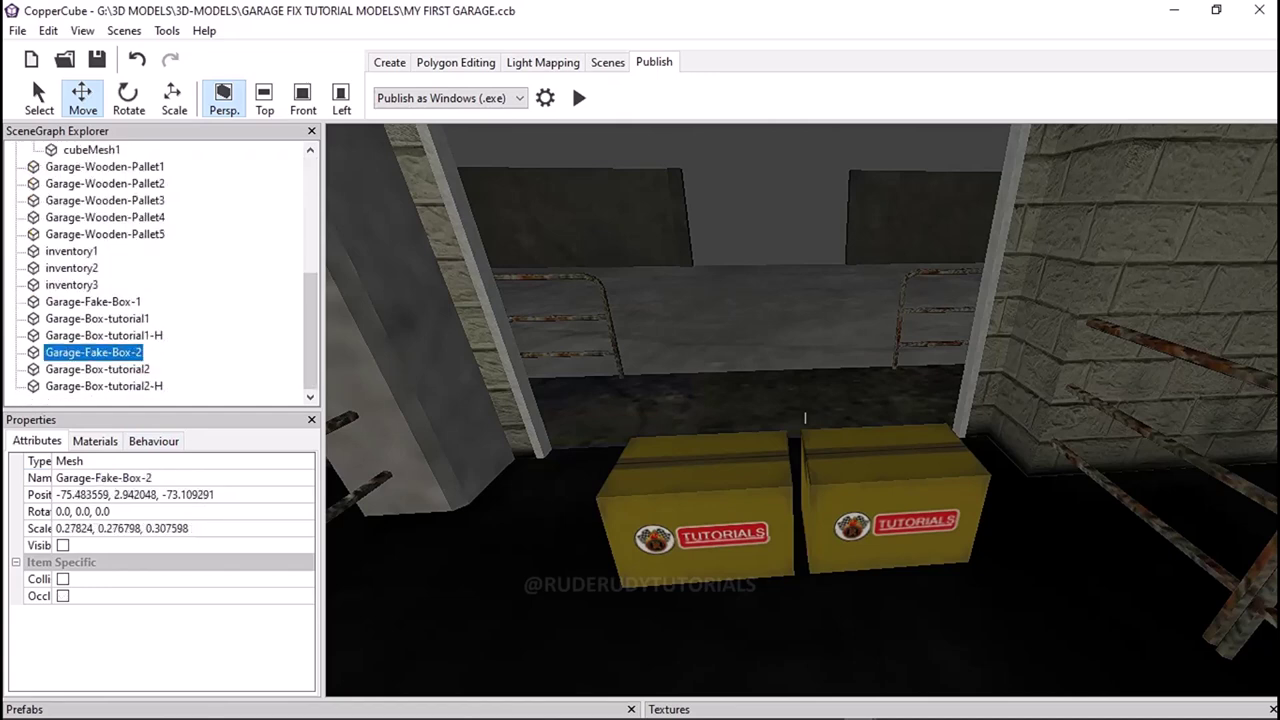
key(Down)
key(Down)
key(Up)
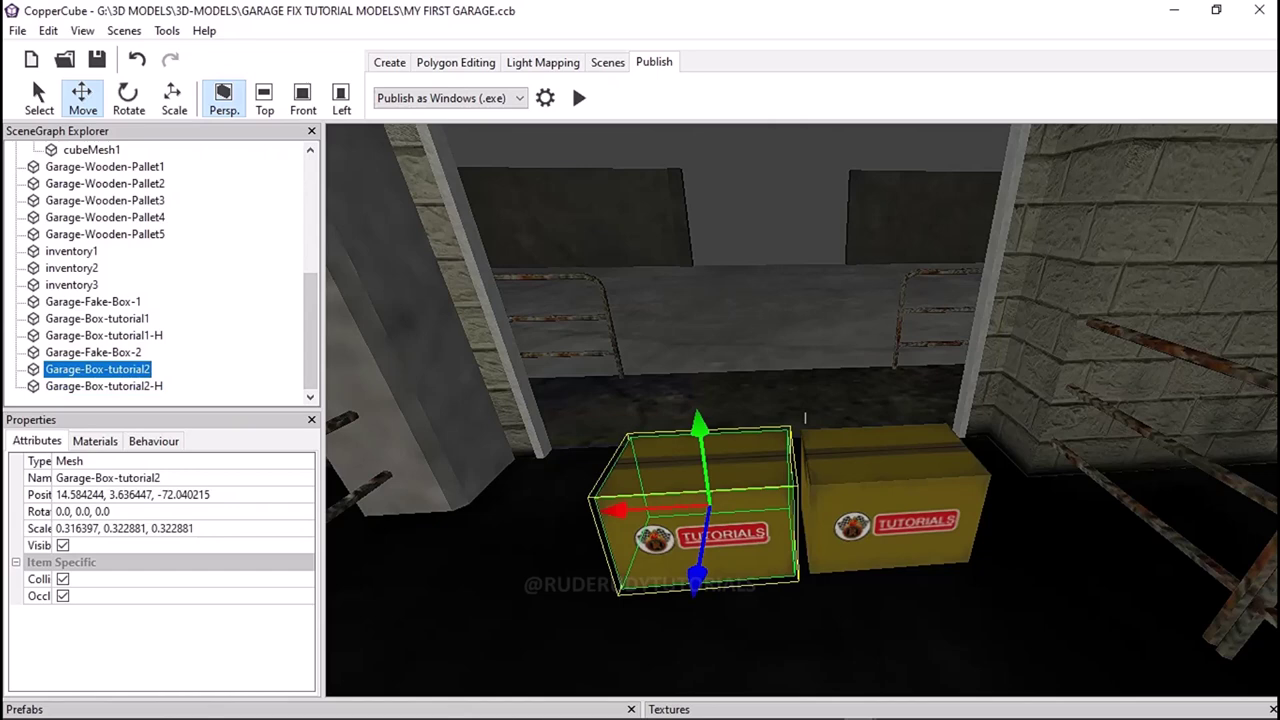
key(Up)
key(Down)
key(Down)
key(Up)
key(Down)
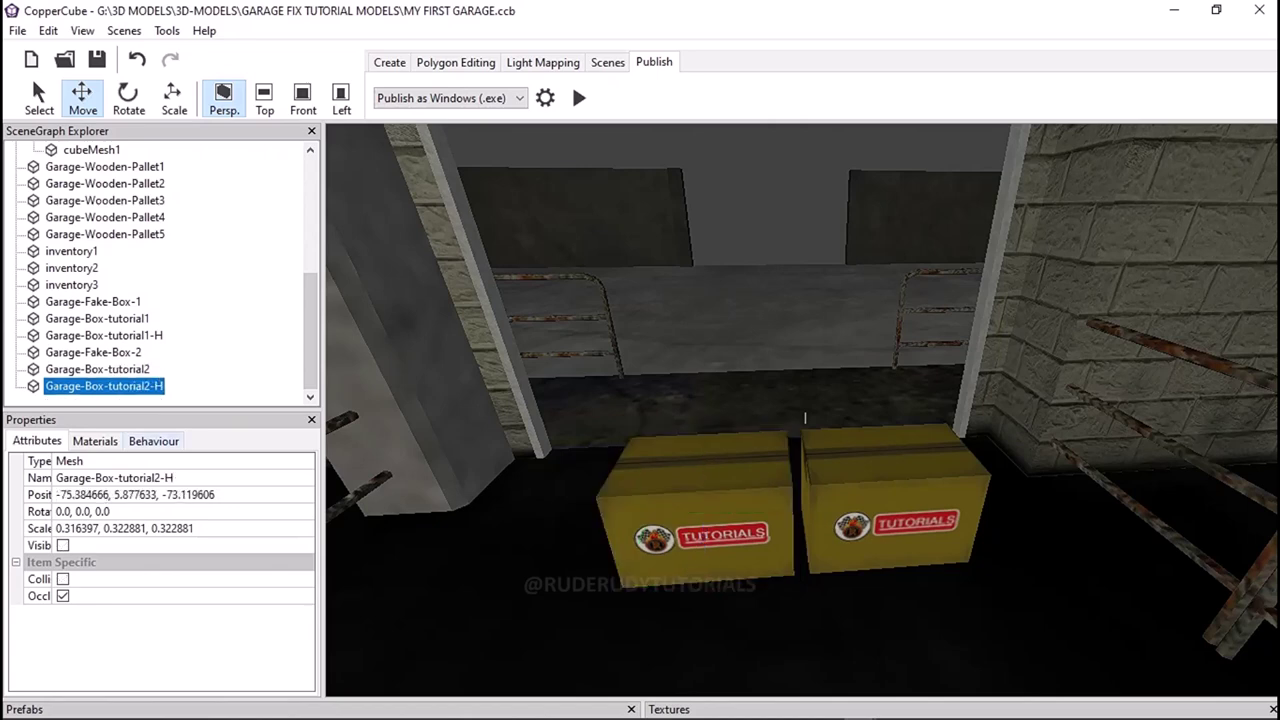
- Show Garage-Fake-Box-2's behaviours and bring up its 'On proximity do something' settings
click(153, 441)
click(104, 386)
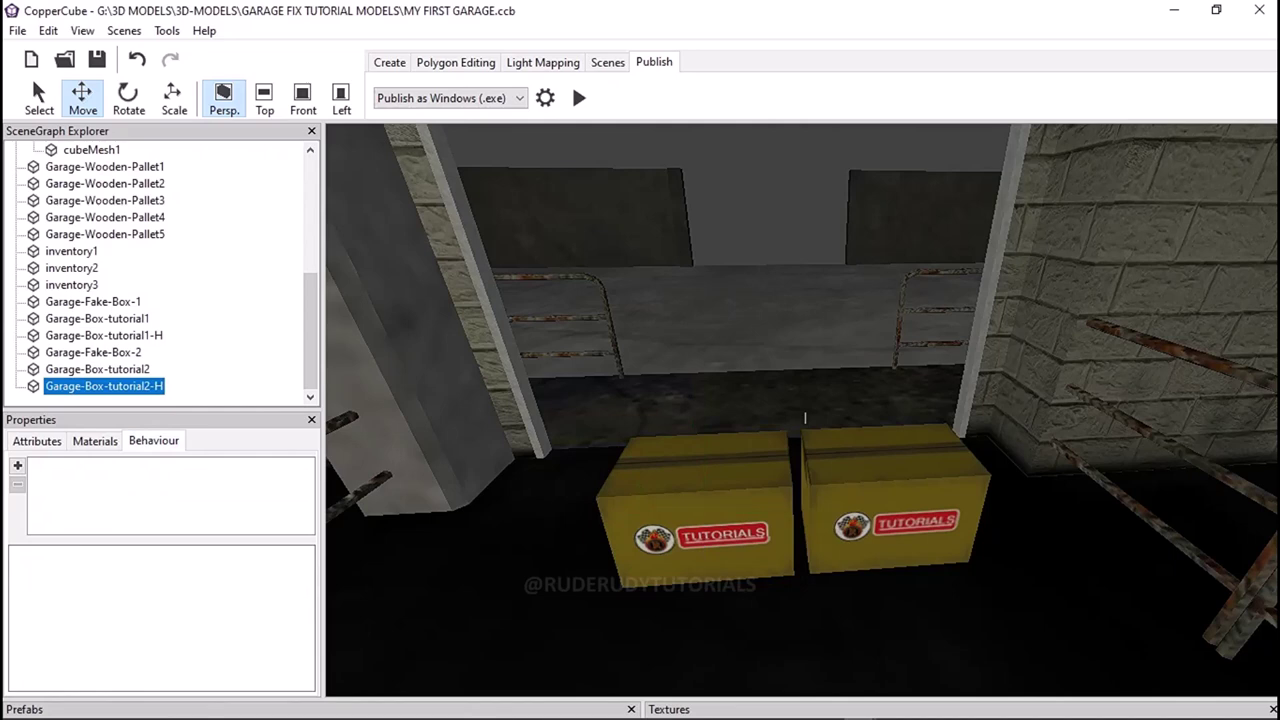
key(Up)
key(Up)
key(Up)
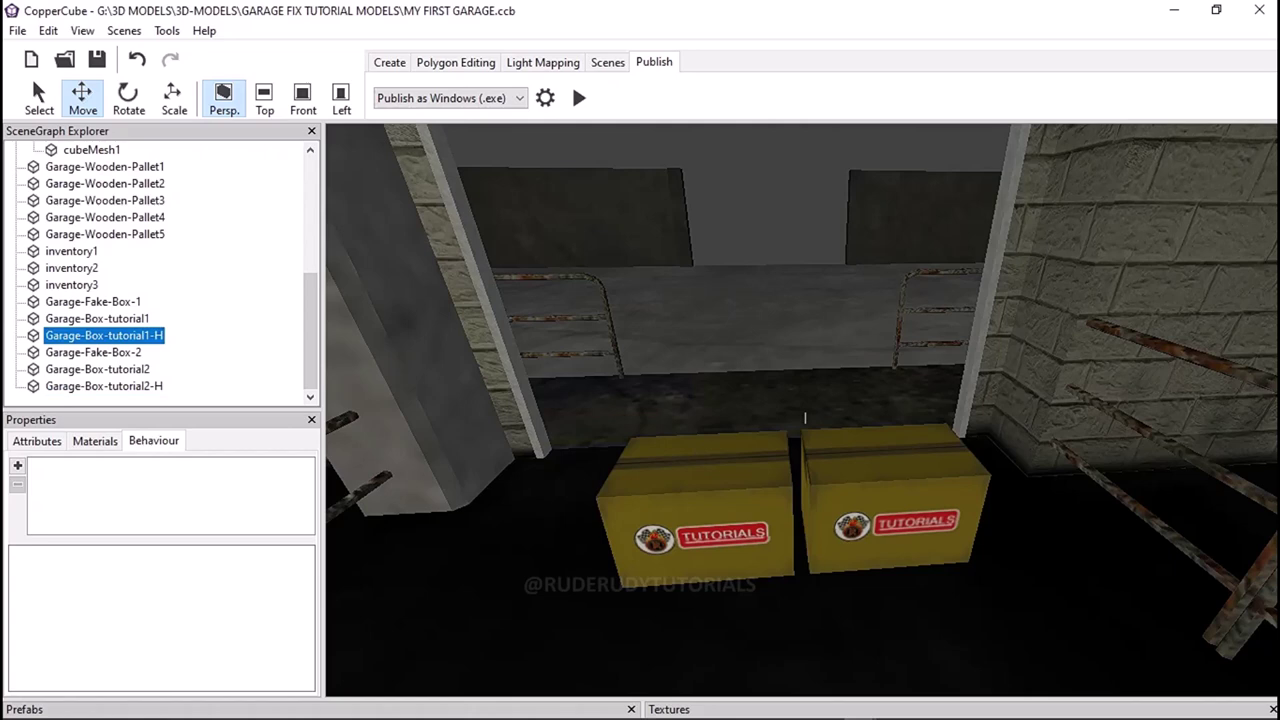
key(Down)
key(Down)
key(Down)
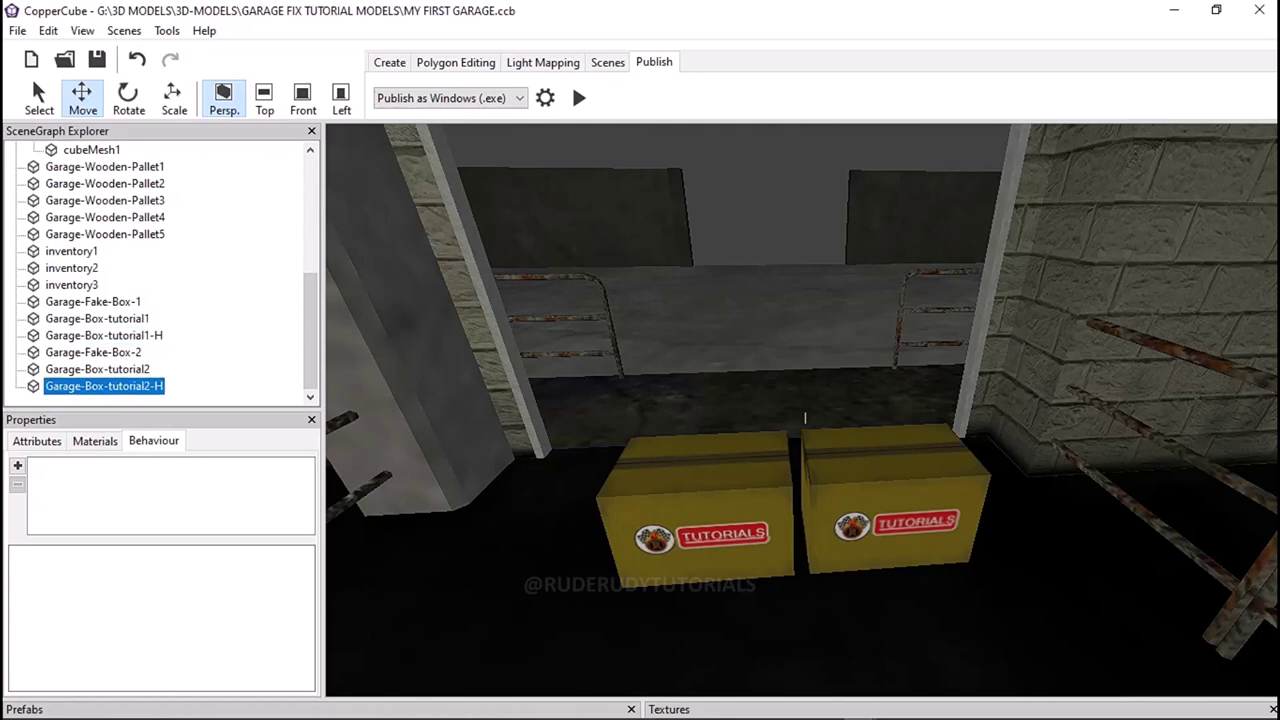
key(Up)
key(Up)
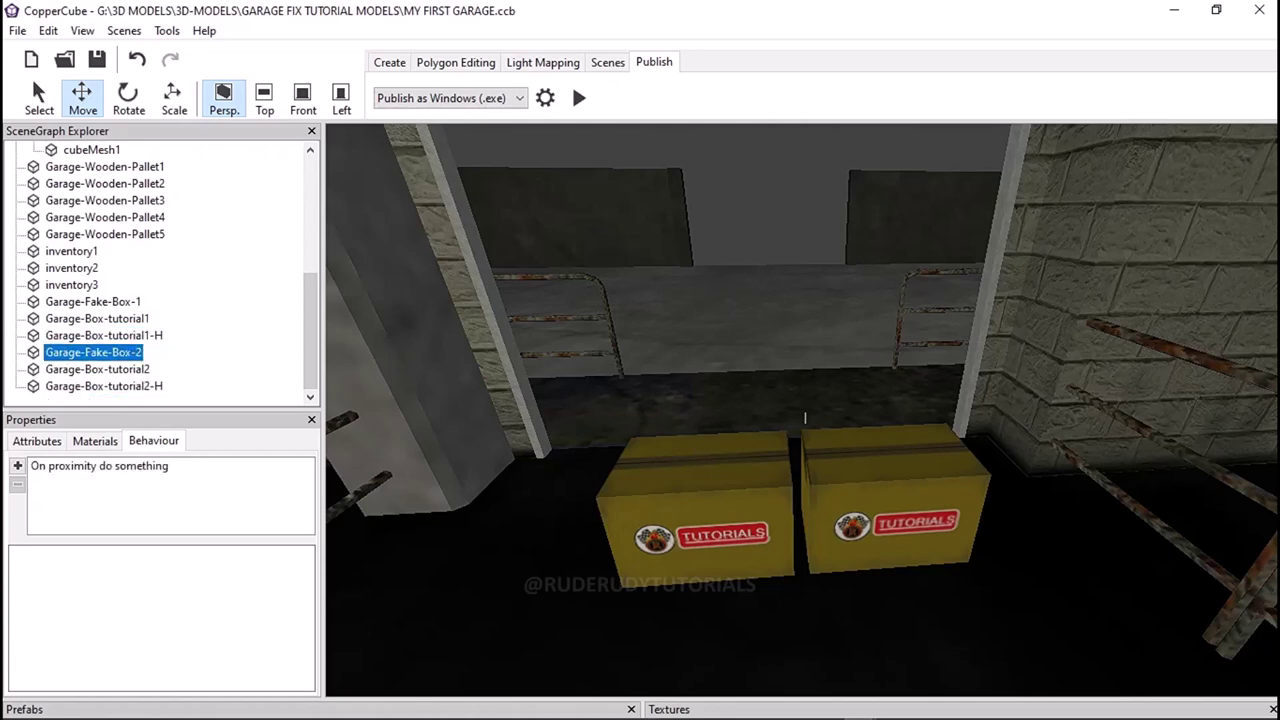
key(Tab)
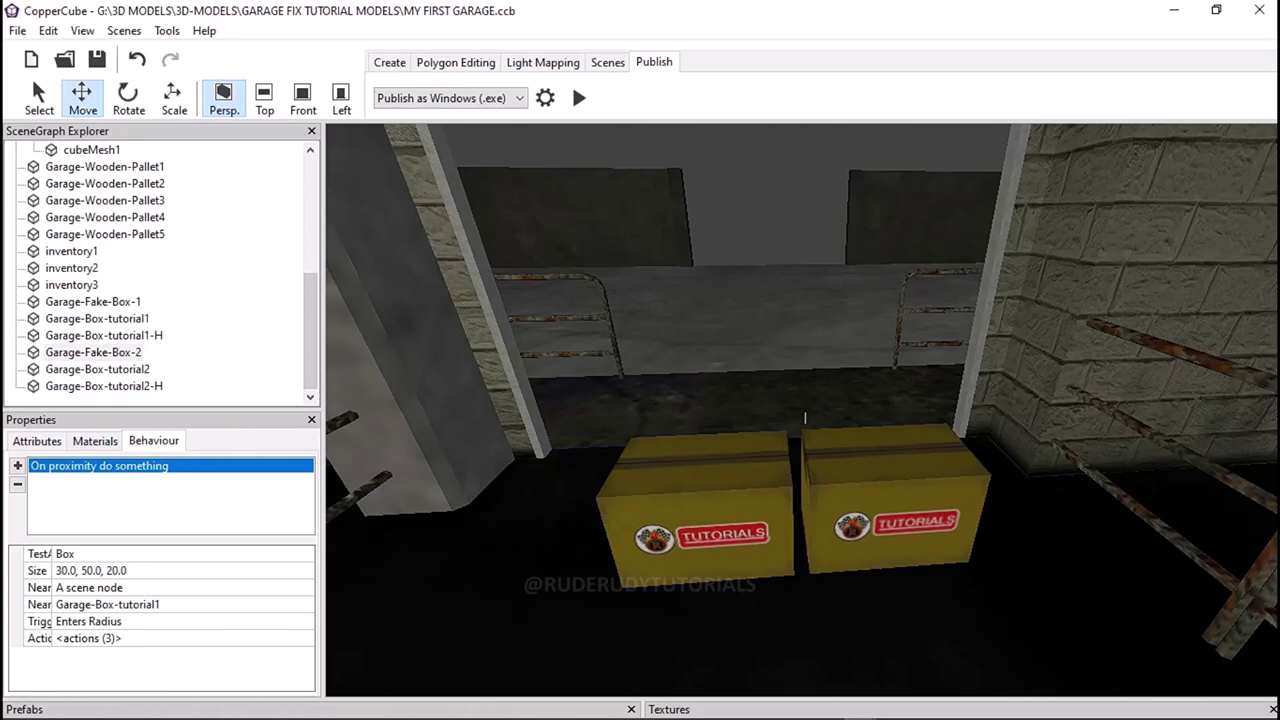
- Set the proximity behaviour's 'Near to which SceneNode' target to Garage-Box-tutorial2
drag(53, 621, 168, 621)
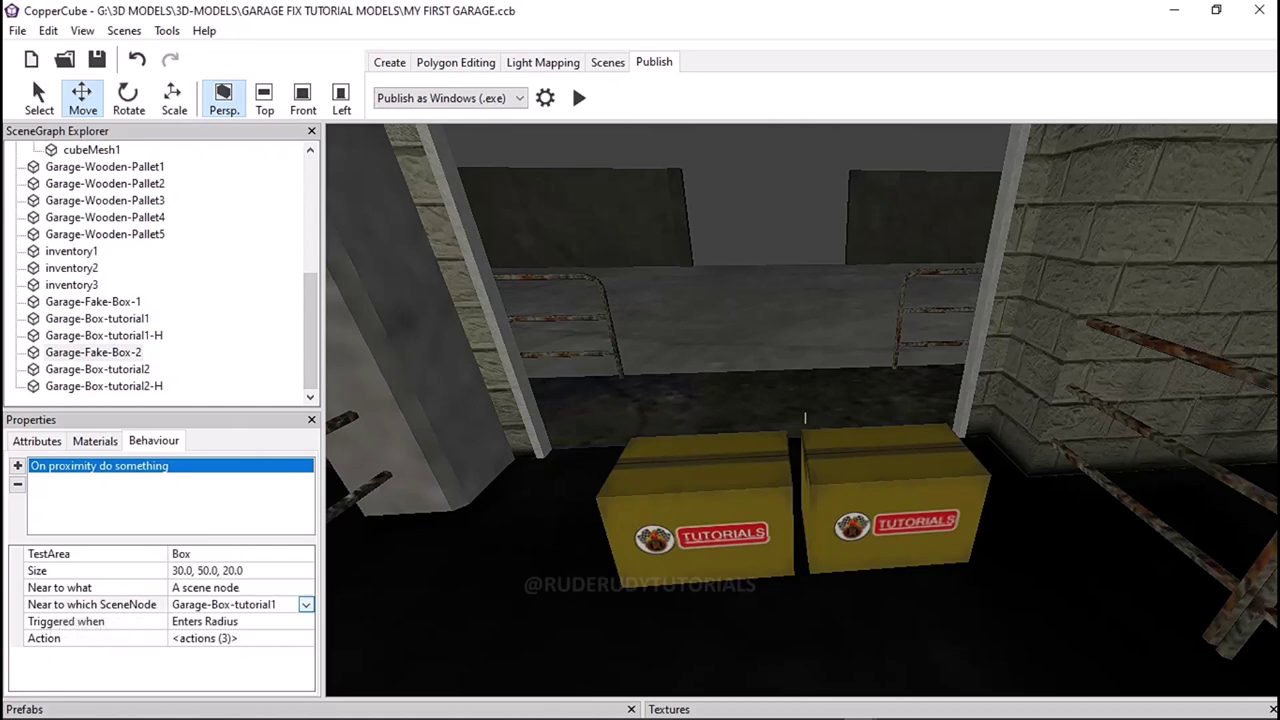
click(306, 604)
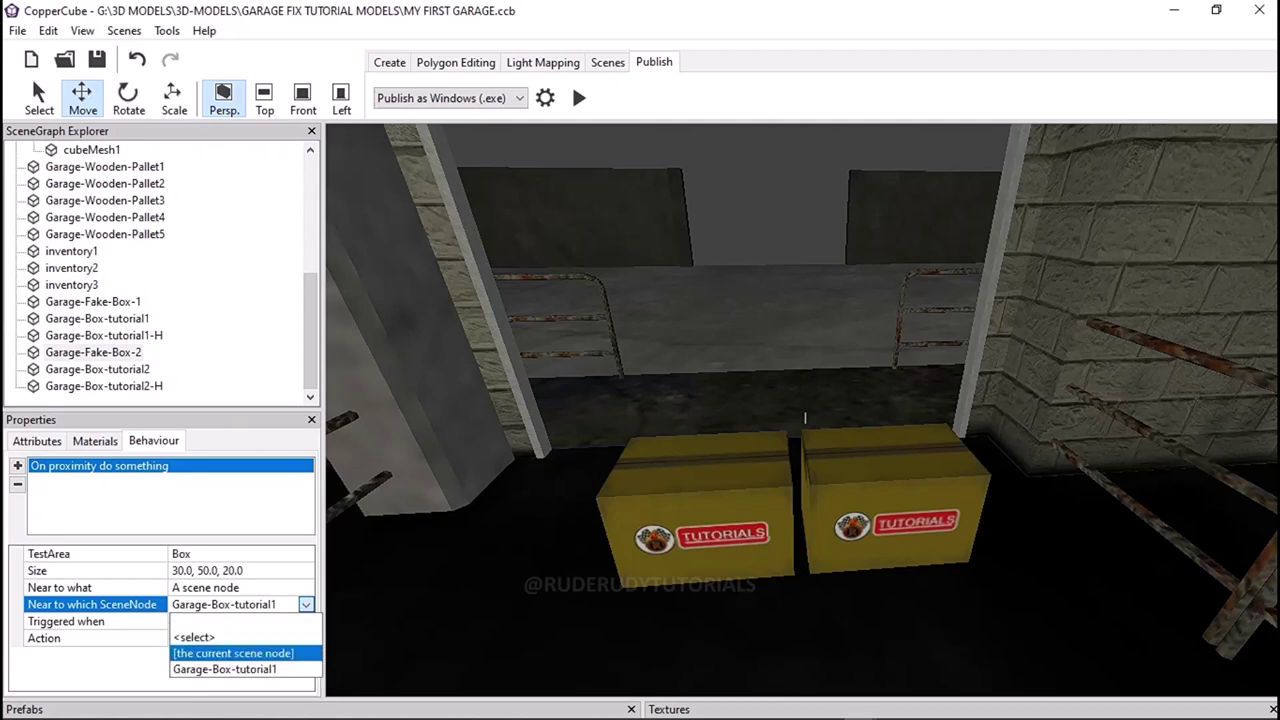
key(Up)
key(Return)
scroll(208, 243, down, 5)
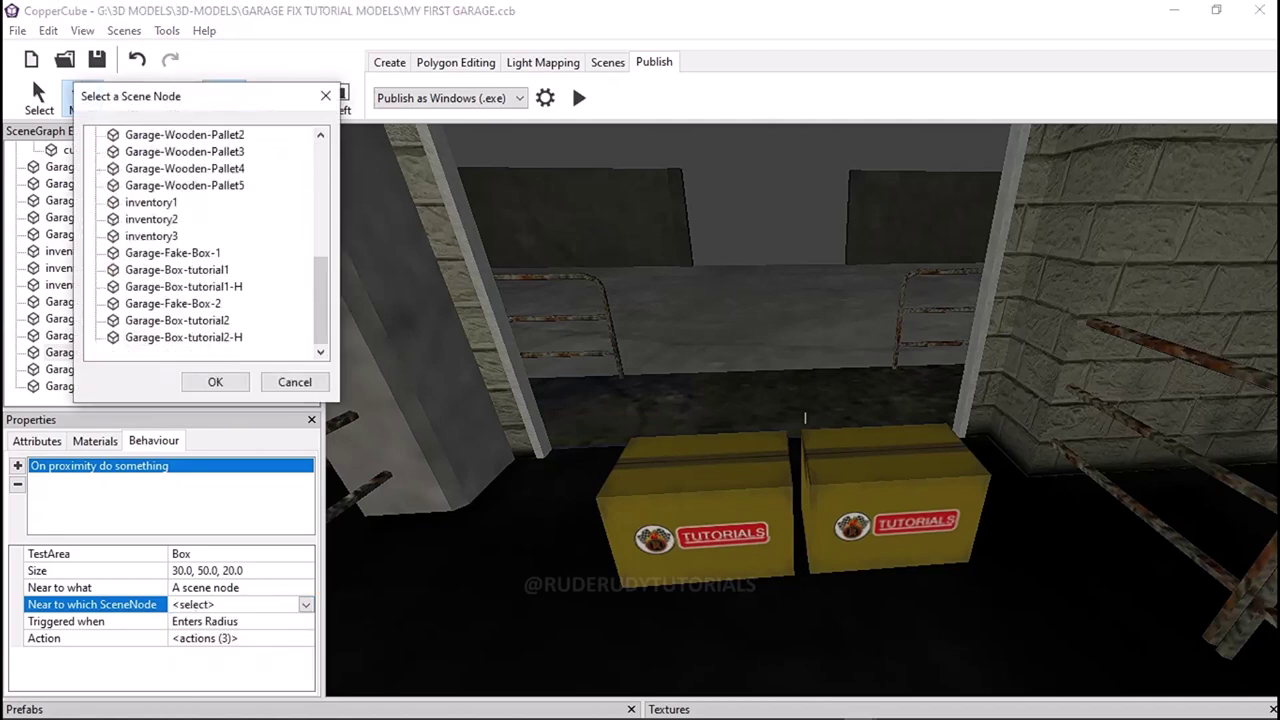
click(177, 320)
click(215, 382)
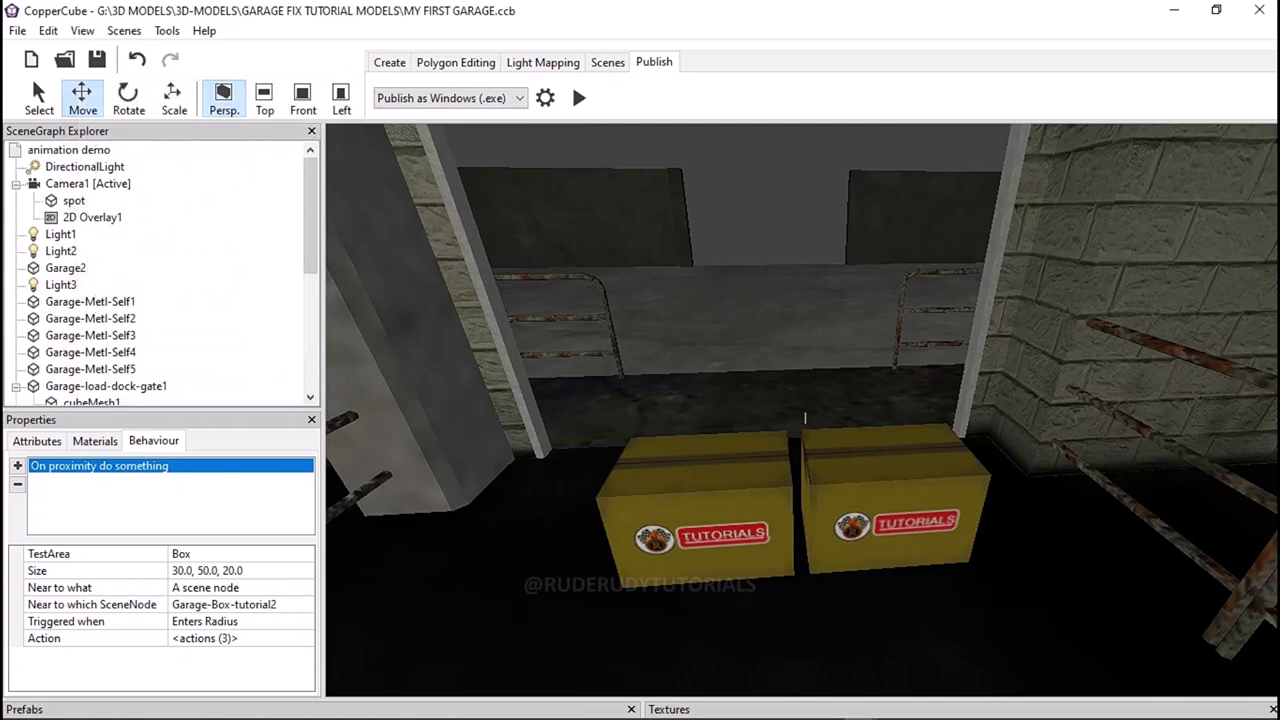
scroll(160, 270, down, 5)
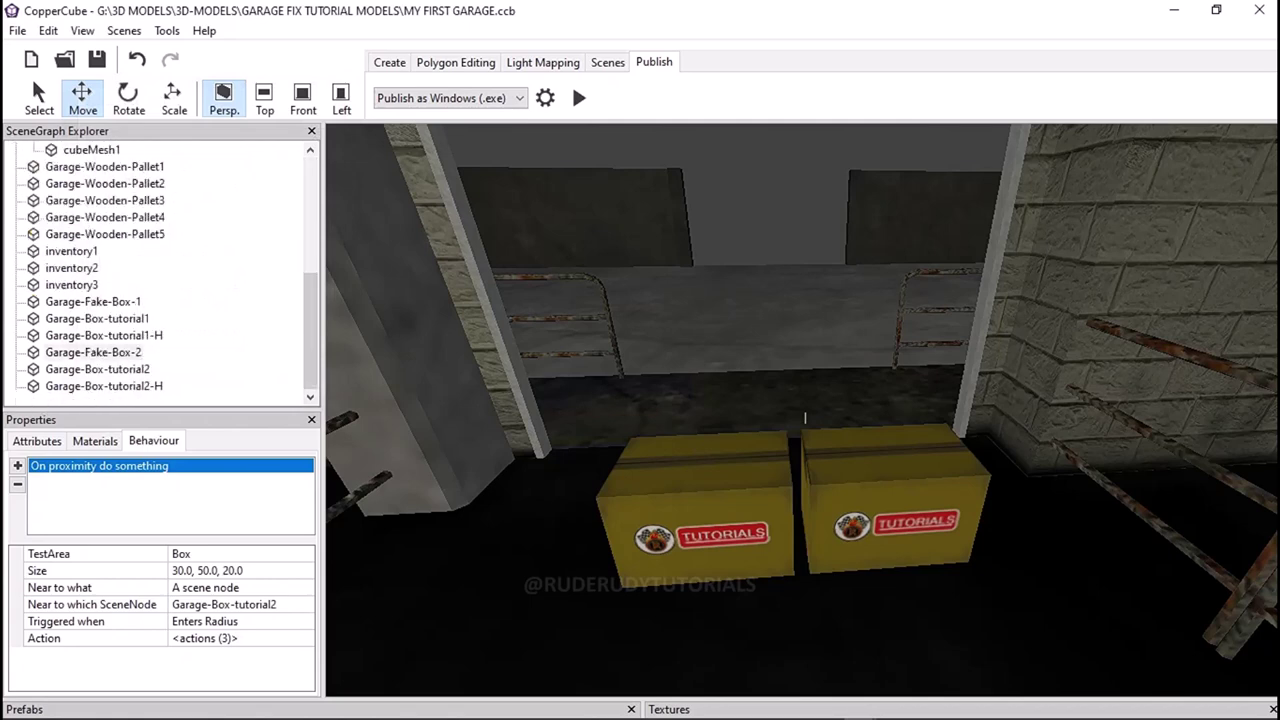
click(97, 318)
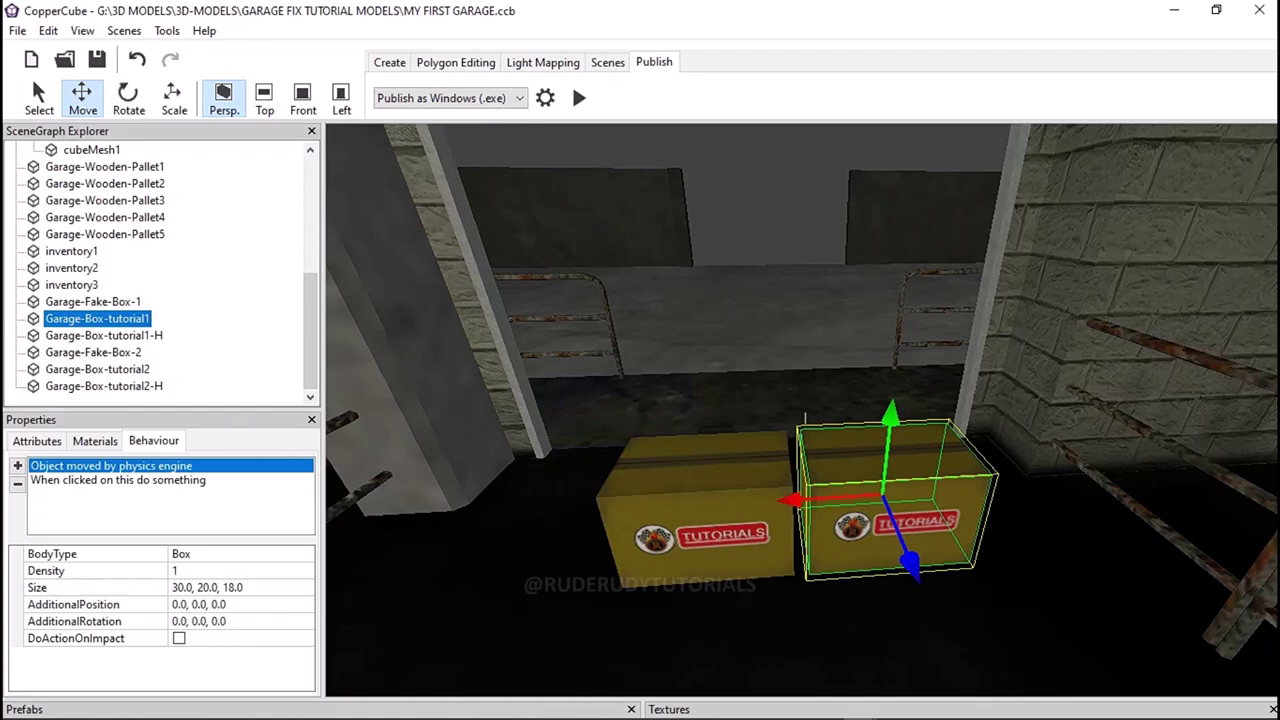
- Select Garage-Fake-Box-1 to show its proximity trigger for Garage-Box-tutorial1 (30.0, 50.0, 20.0 area)
click(117, 480)
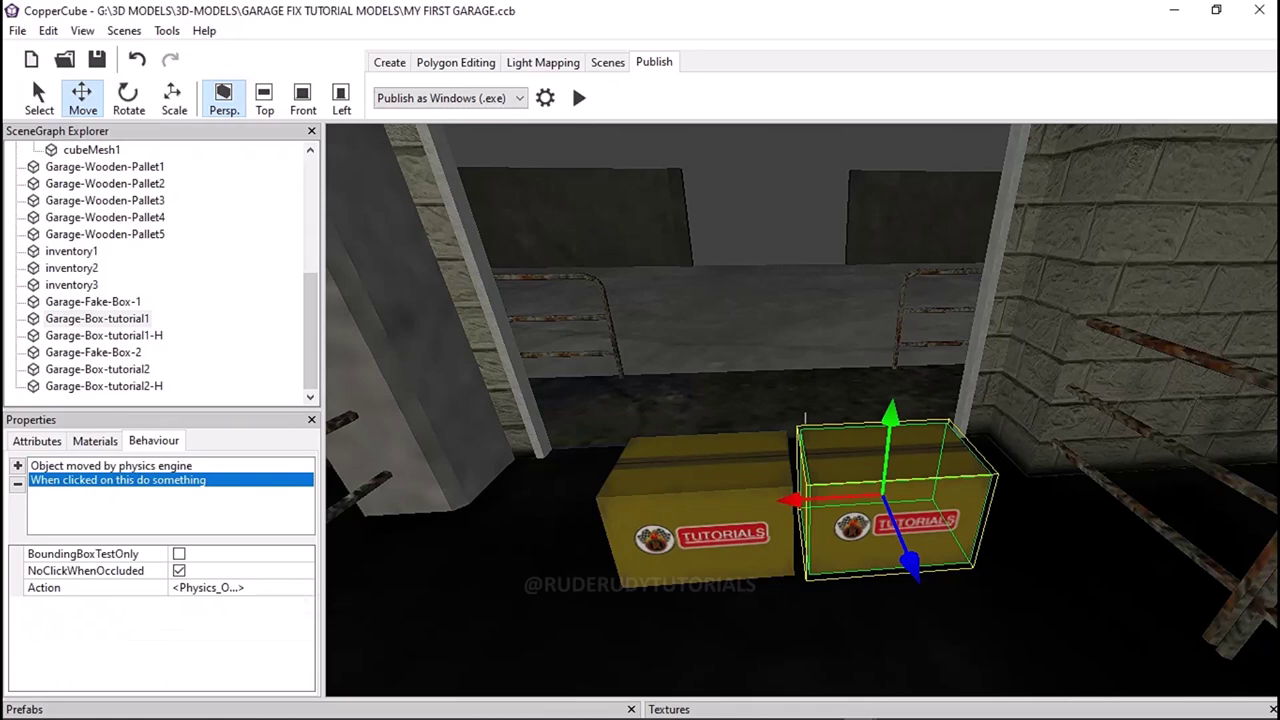
click(111, 465)
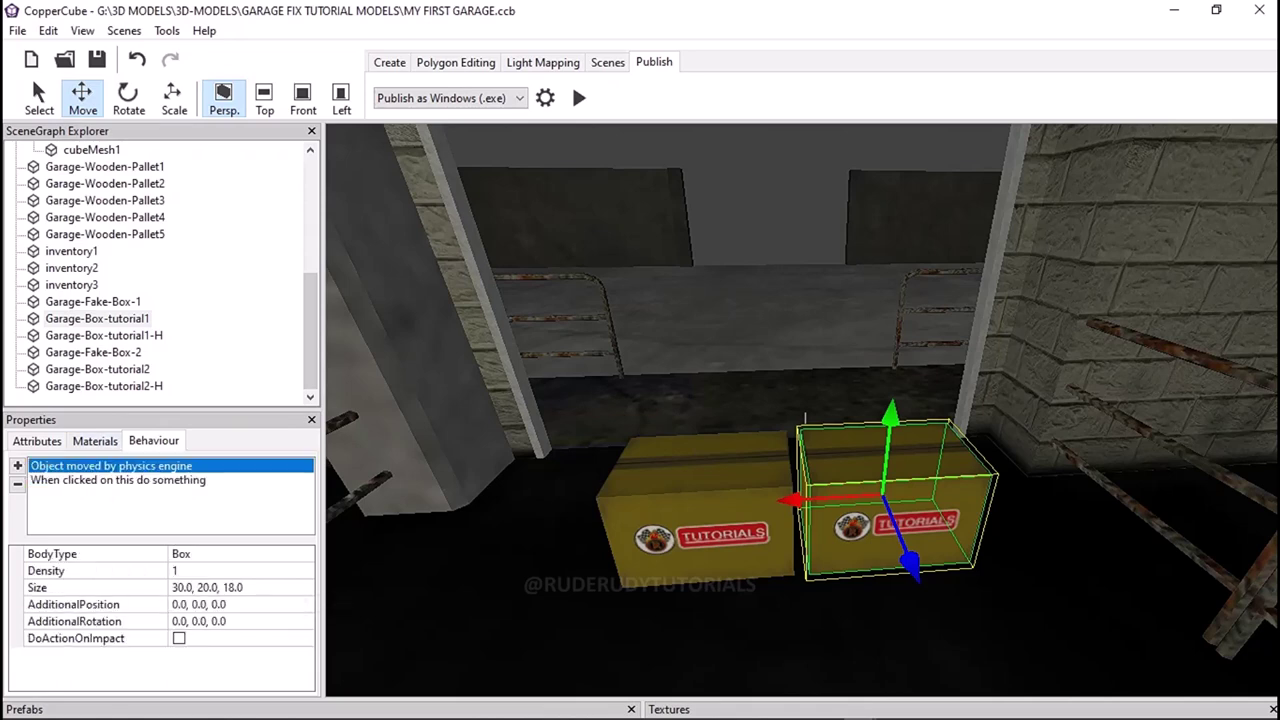
click(97, 318)
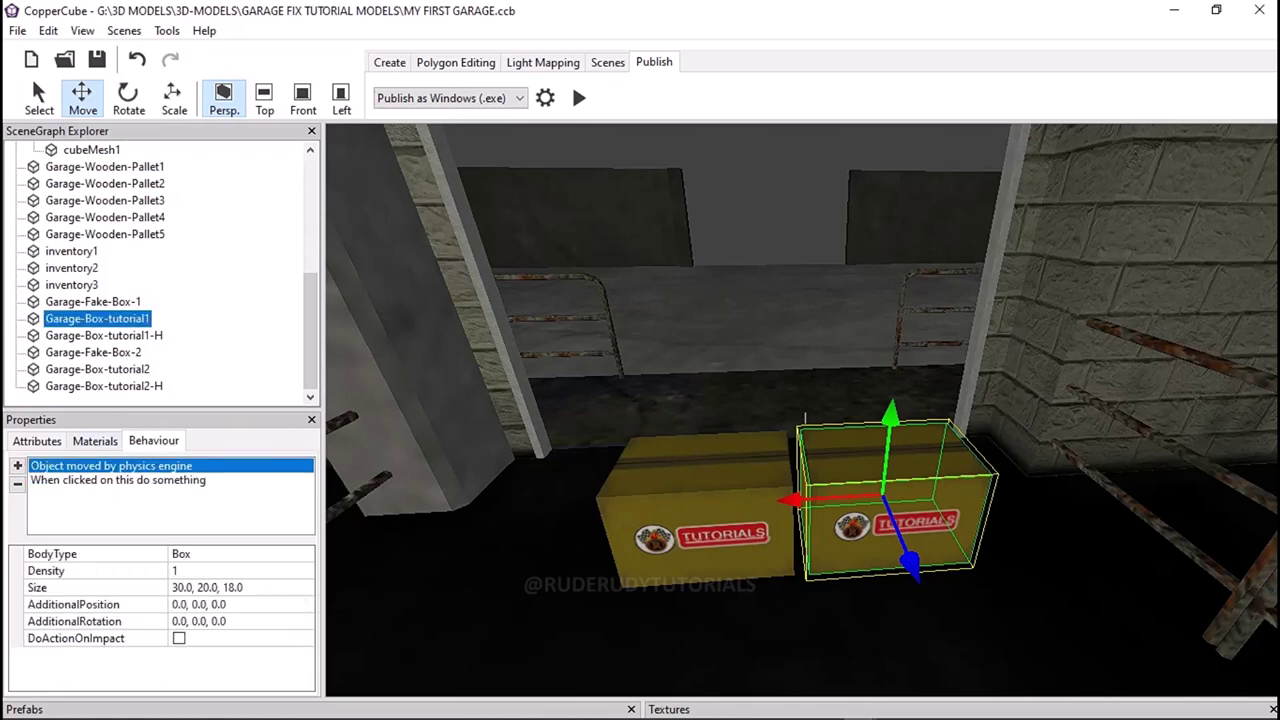
key(Up)
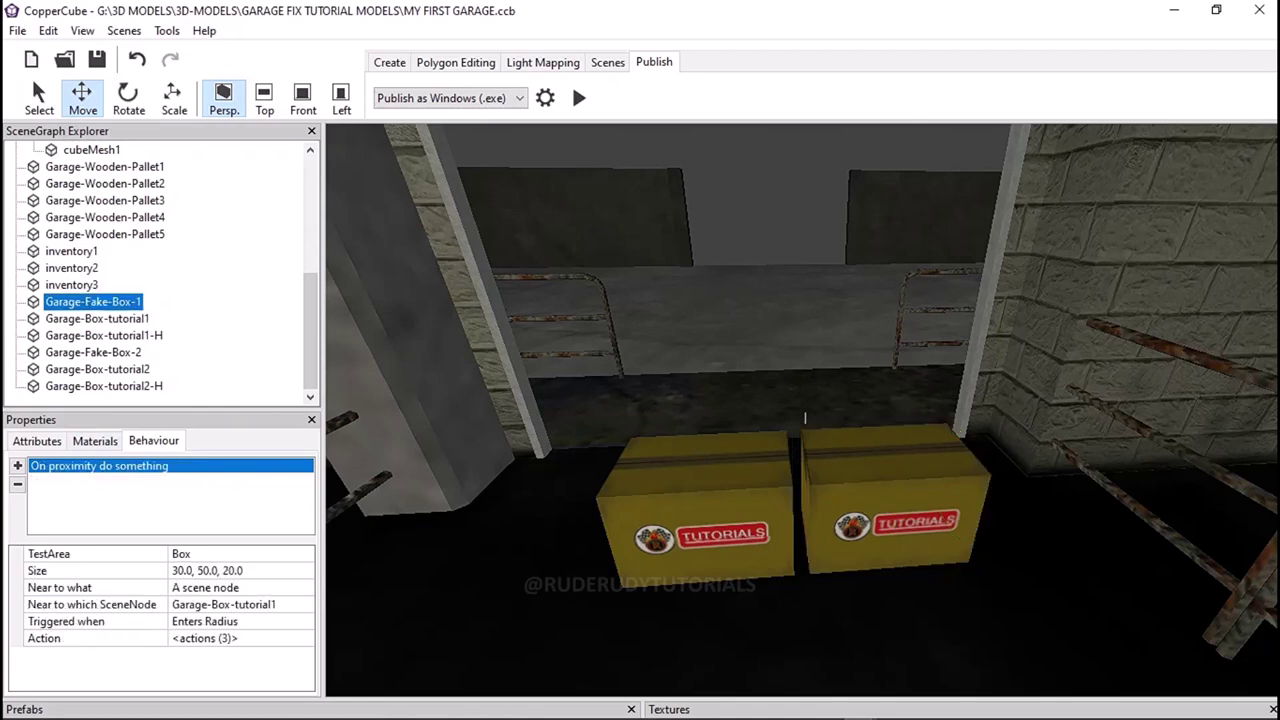
- Add a 'Hide or unhide a scene node' action targeting Garage-Fake-Box-2 to Garage-Fake-Box-1's trigger
click(230, 638)
click(307, 638)
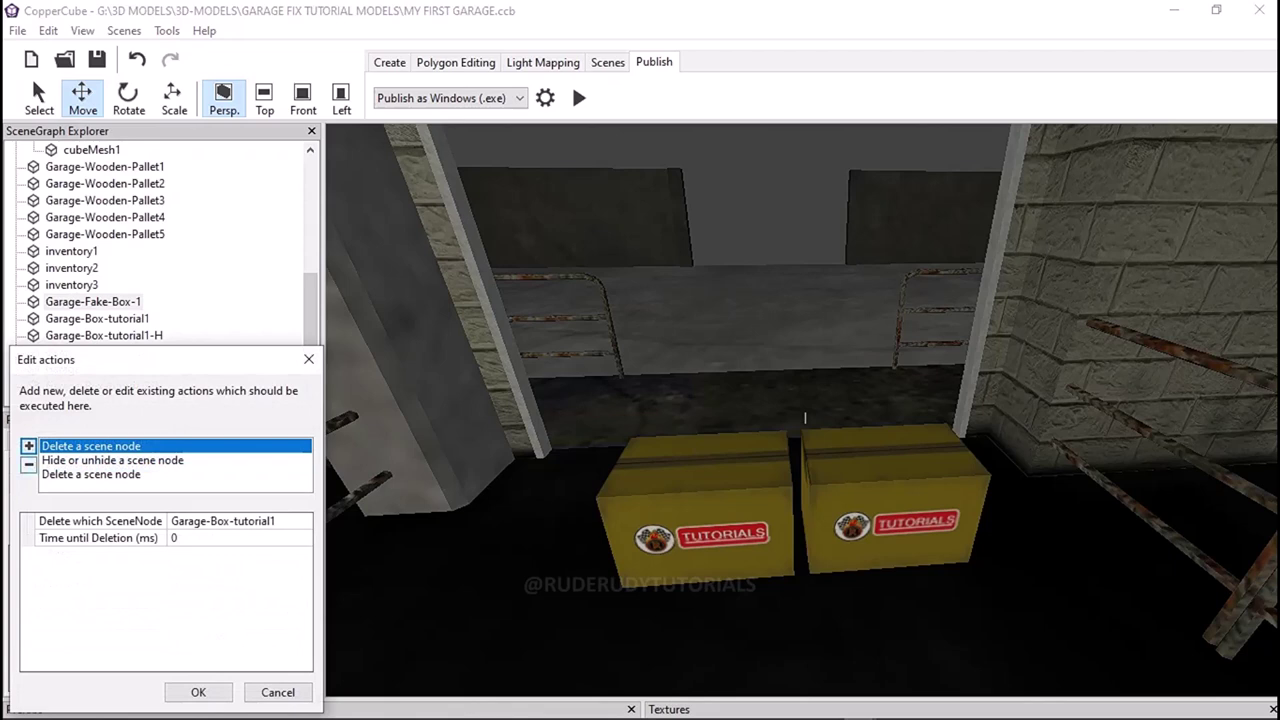
click(112, 460)
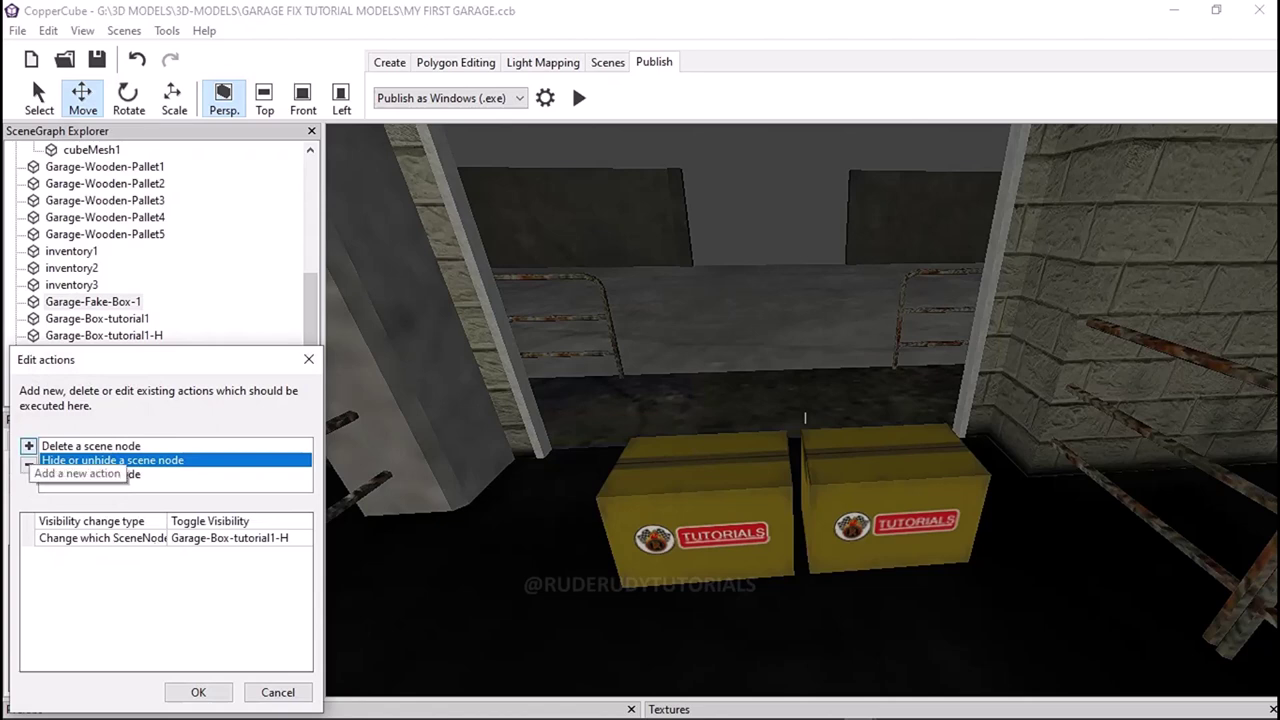
click(29, 446)
click(132, 460)
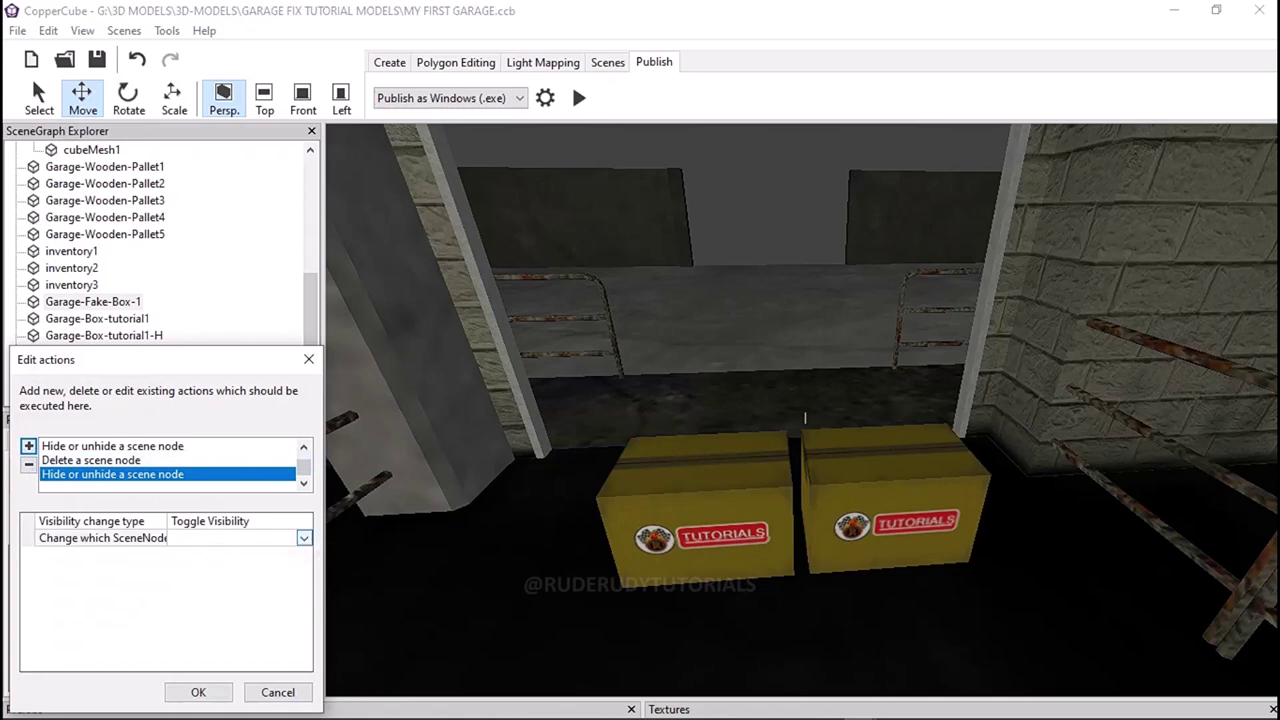
click(303, 538)
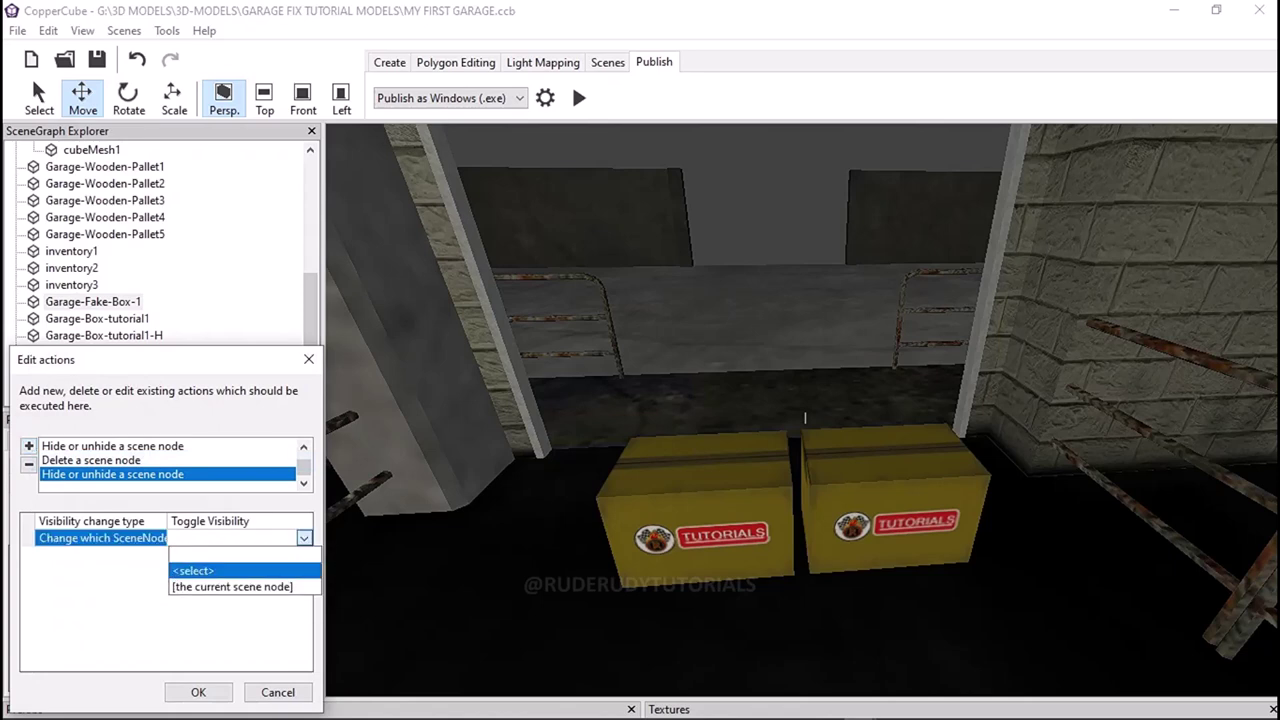
key(Return)
scroll(215, 575, down, 5)
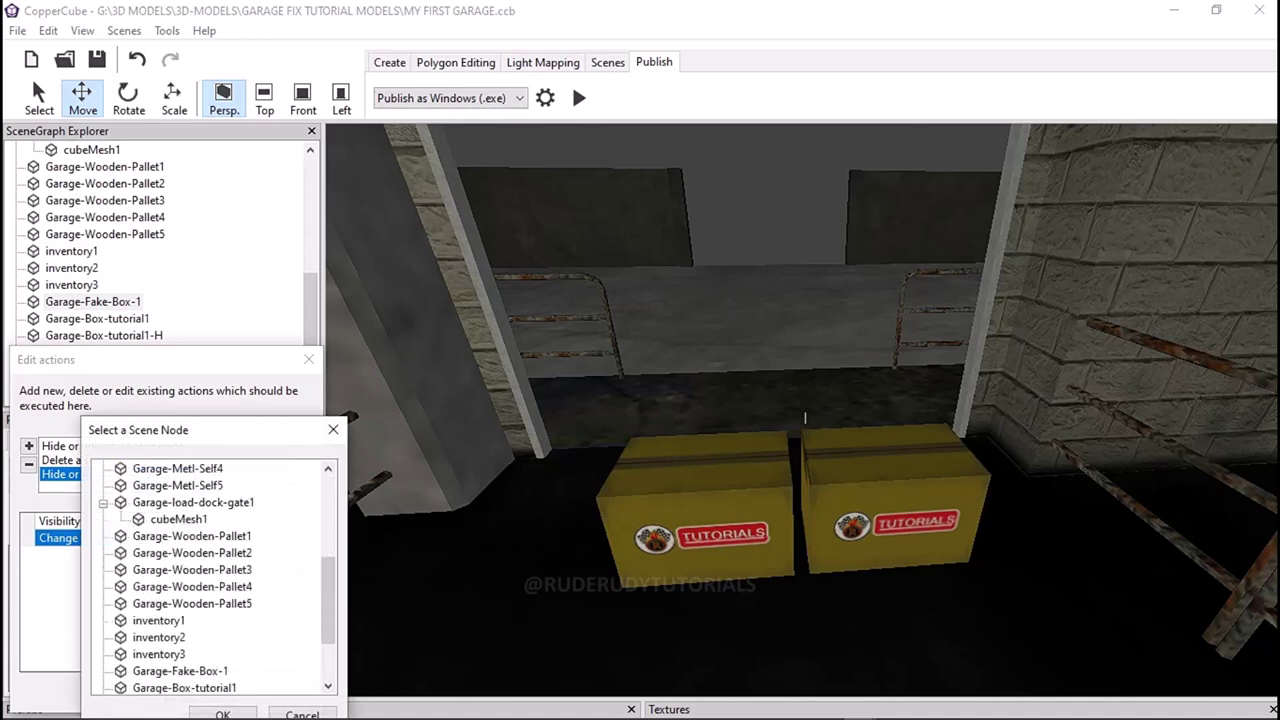
scroll(215, 575, down, 3)
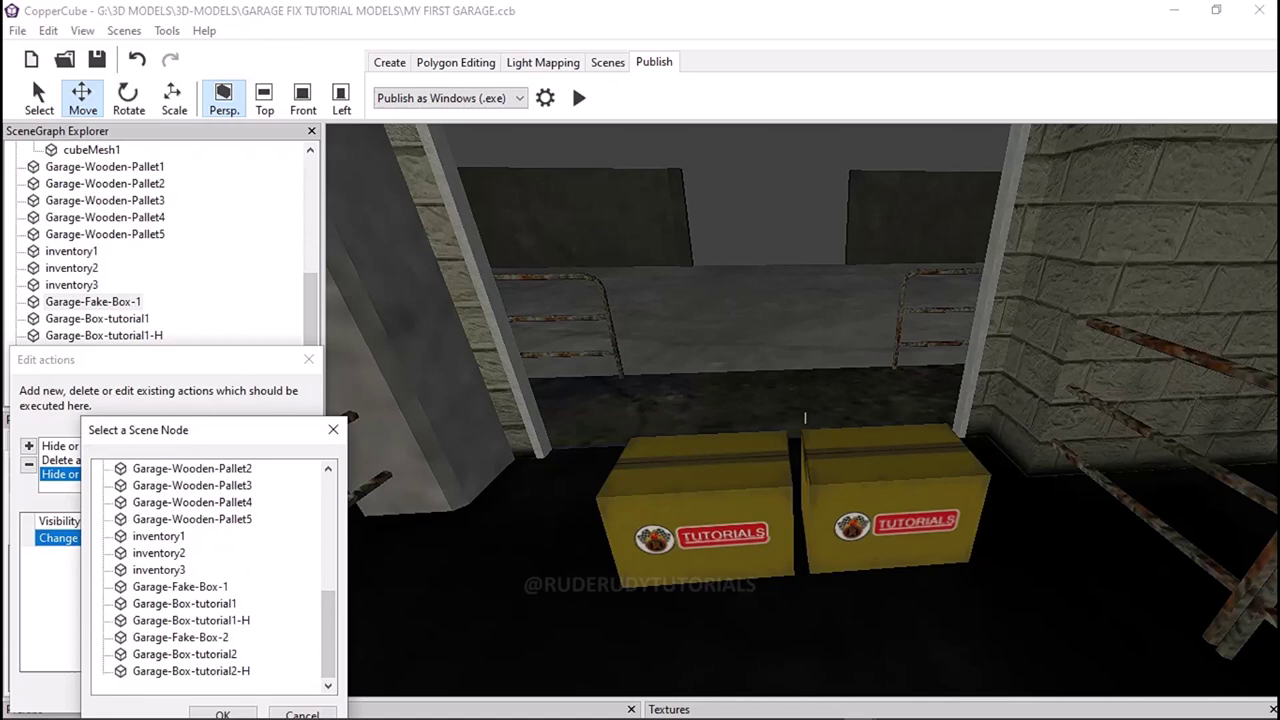
click(180, 637)
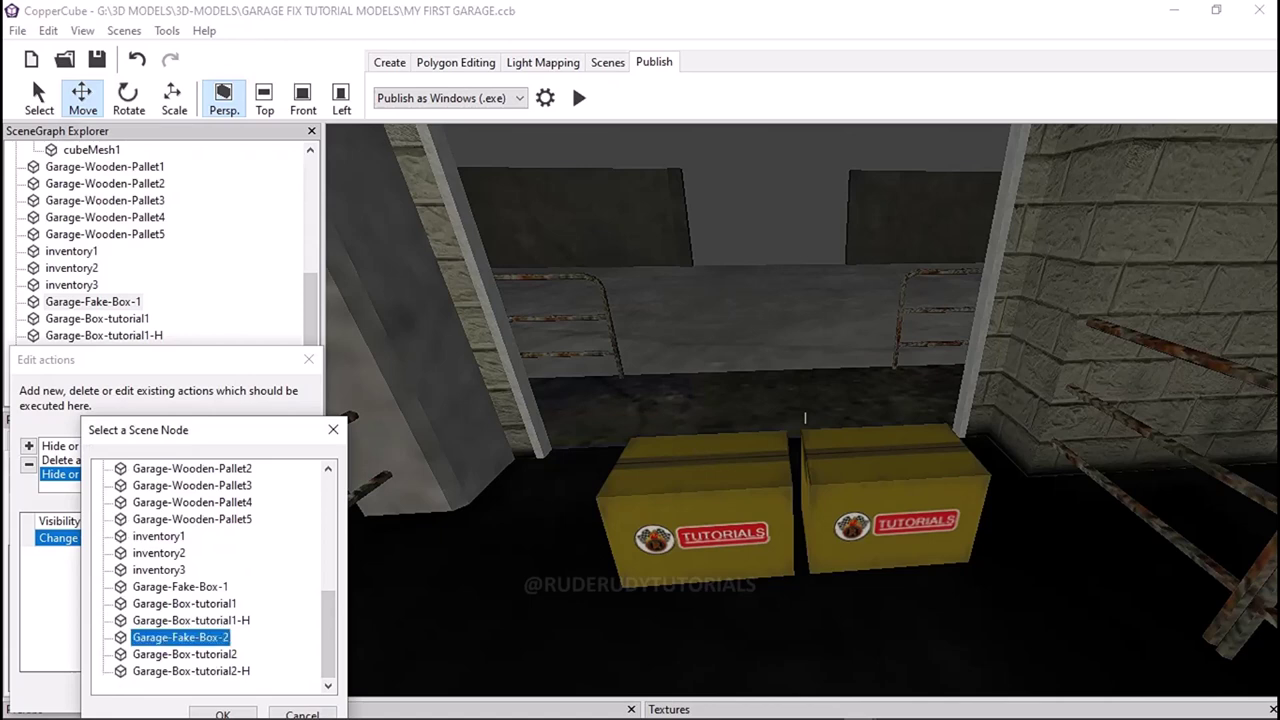
click(222, 714)
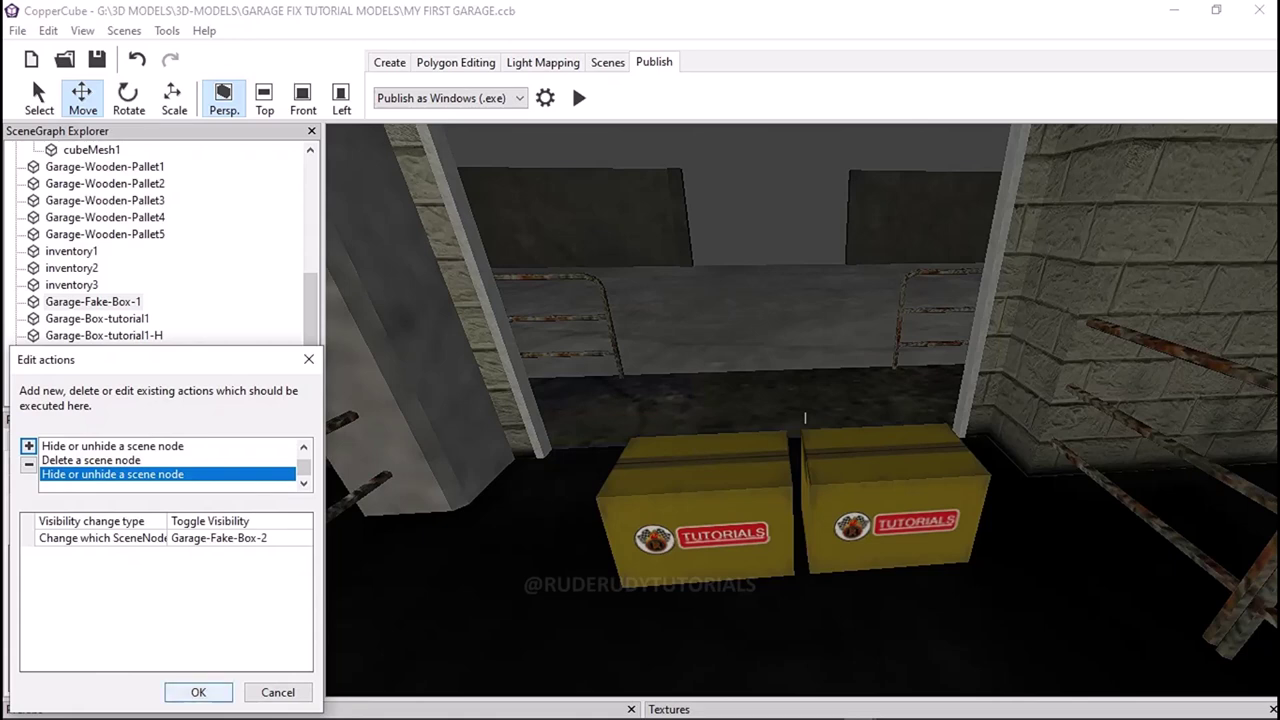
- Save the actions and compare the proximity triggers of Garage-Fake-Box-2 and Garage-Fake-Box-1
key(Return)
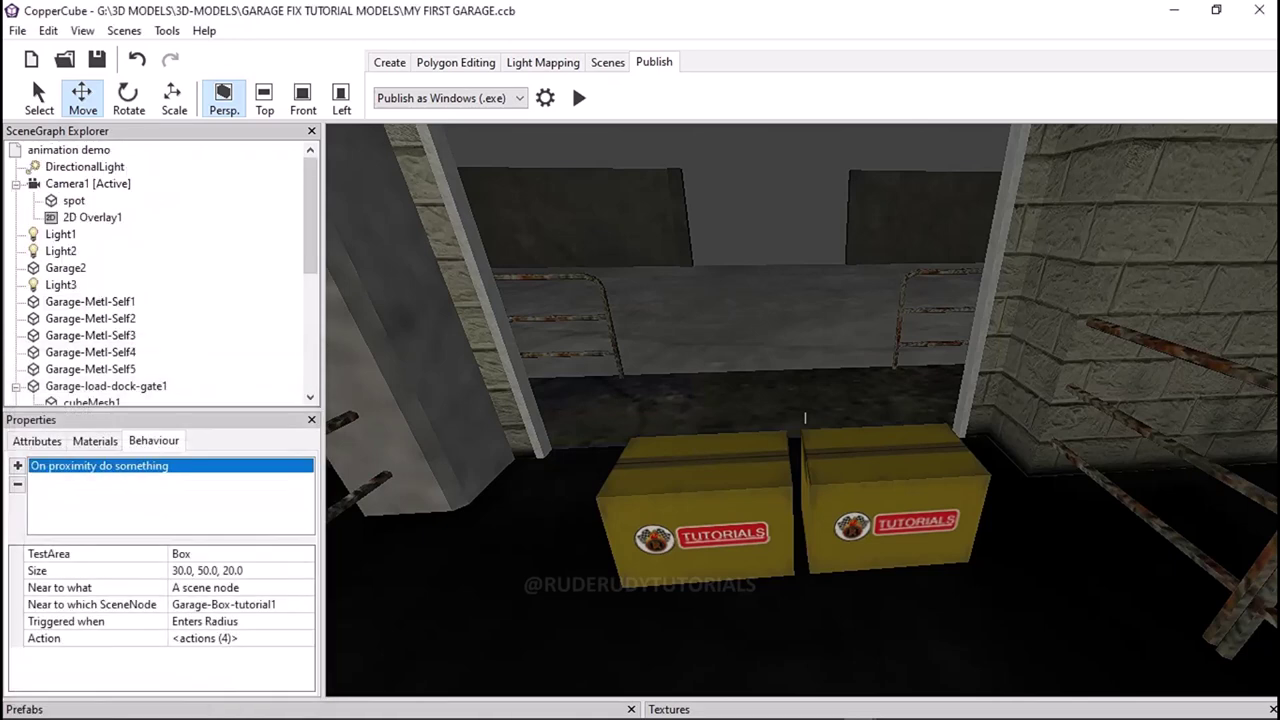
scroll(160, 270, down, 5)
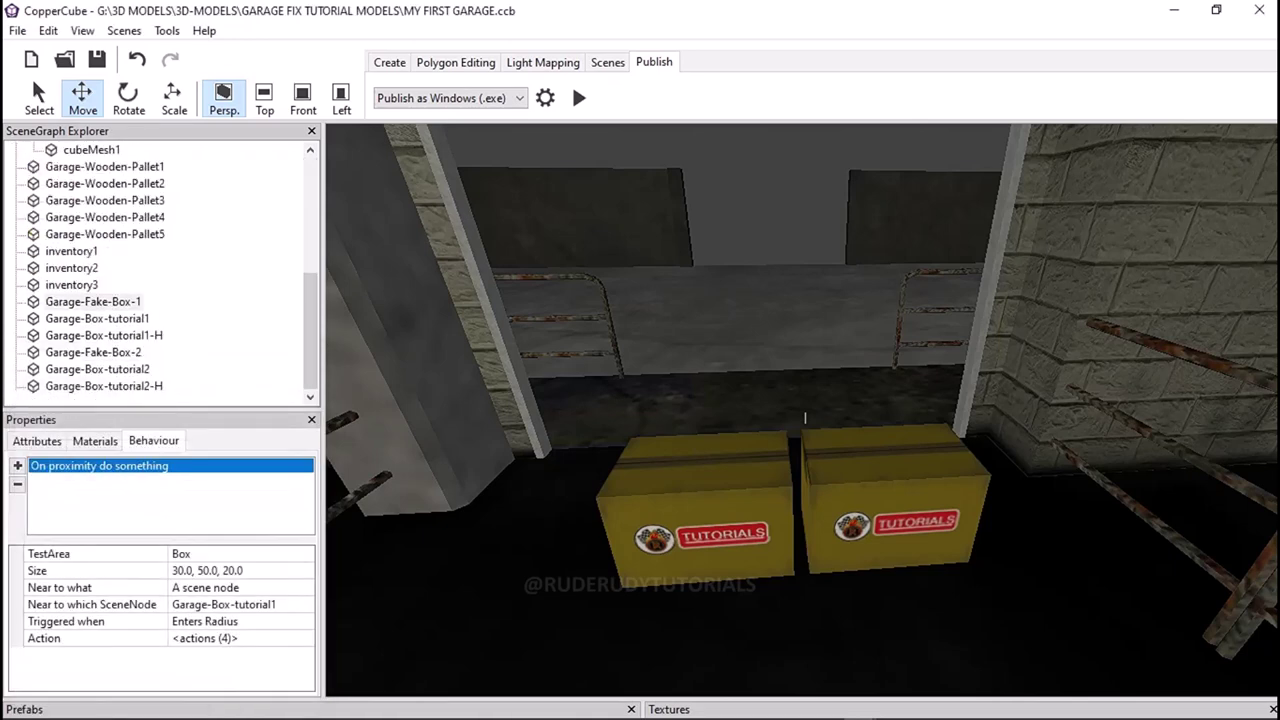
click(93, 352)
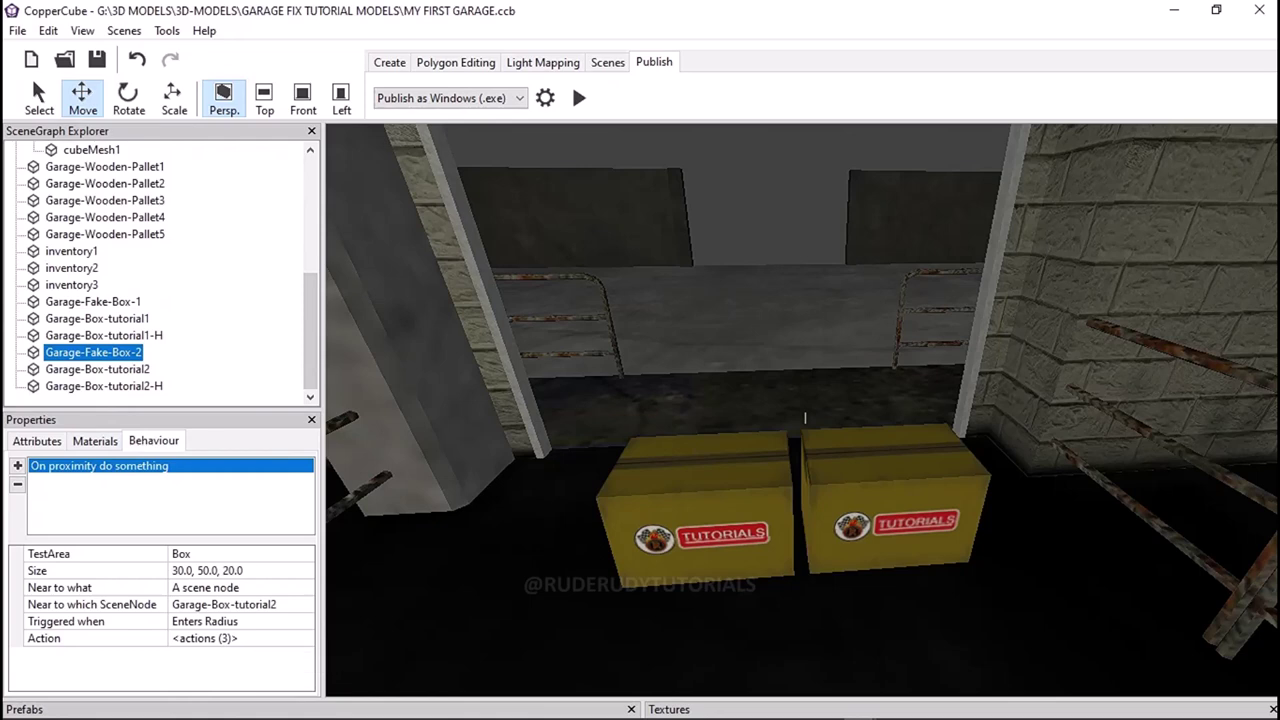
click(93, 301)
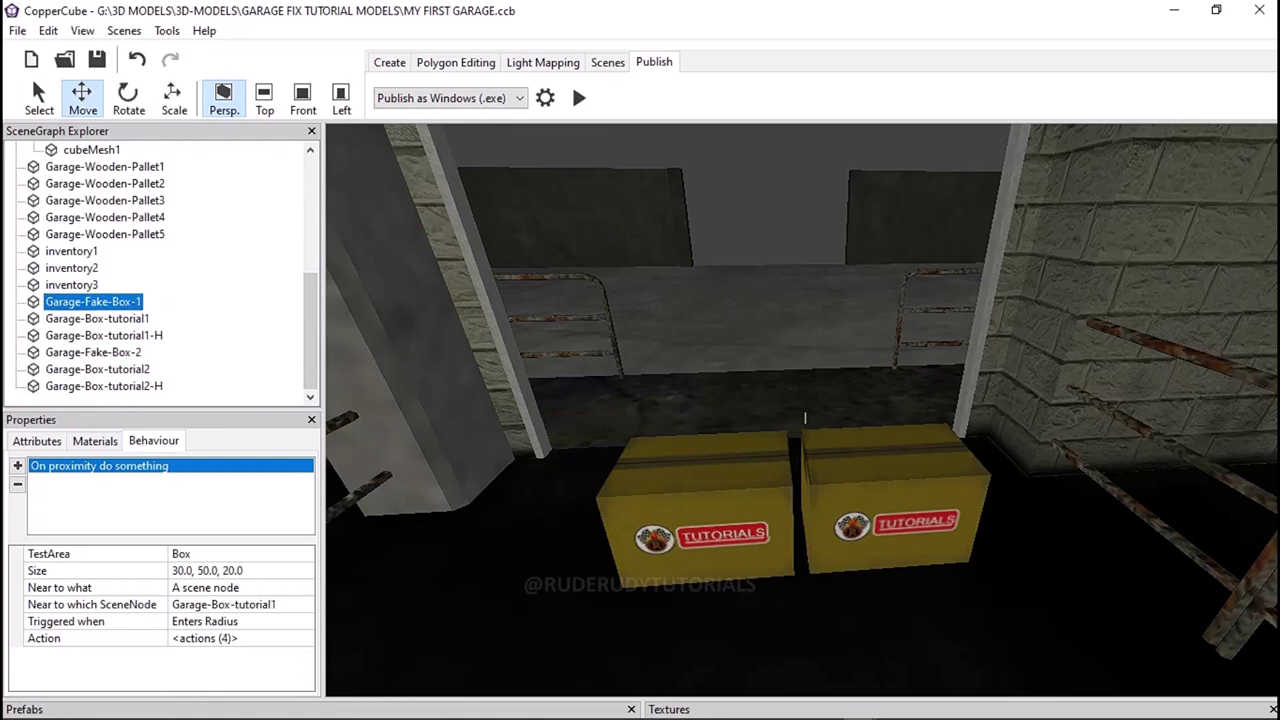
click(93, 352)
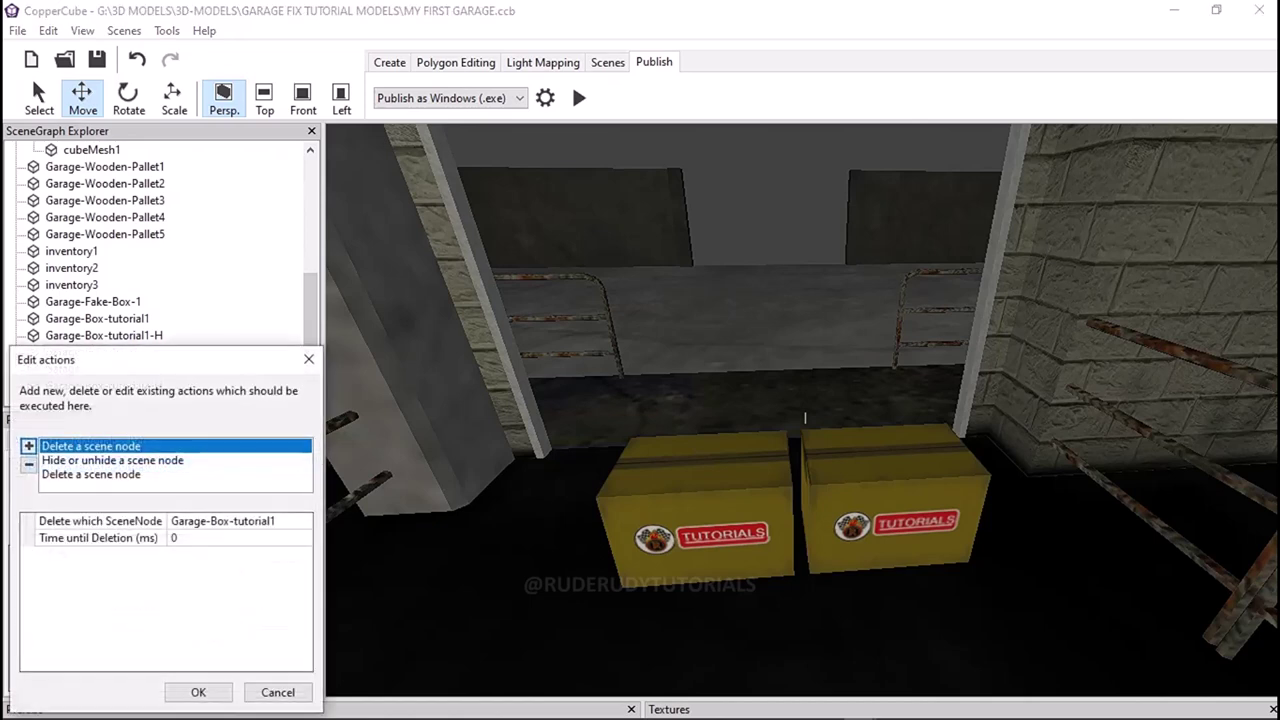
- Inspect Garage-Fake-Box-2's delete and visibility-toggle actions, closing the editor unchanged
click(90, 474)
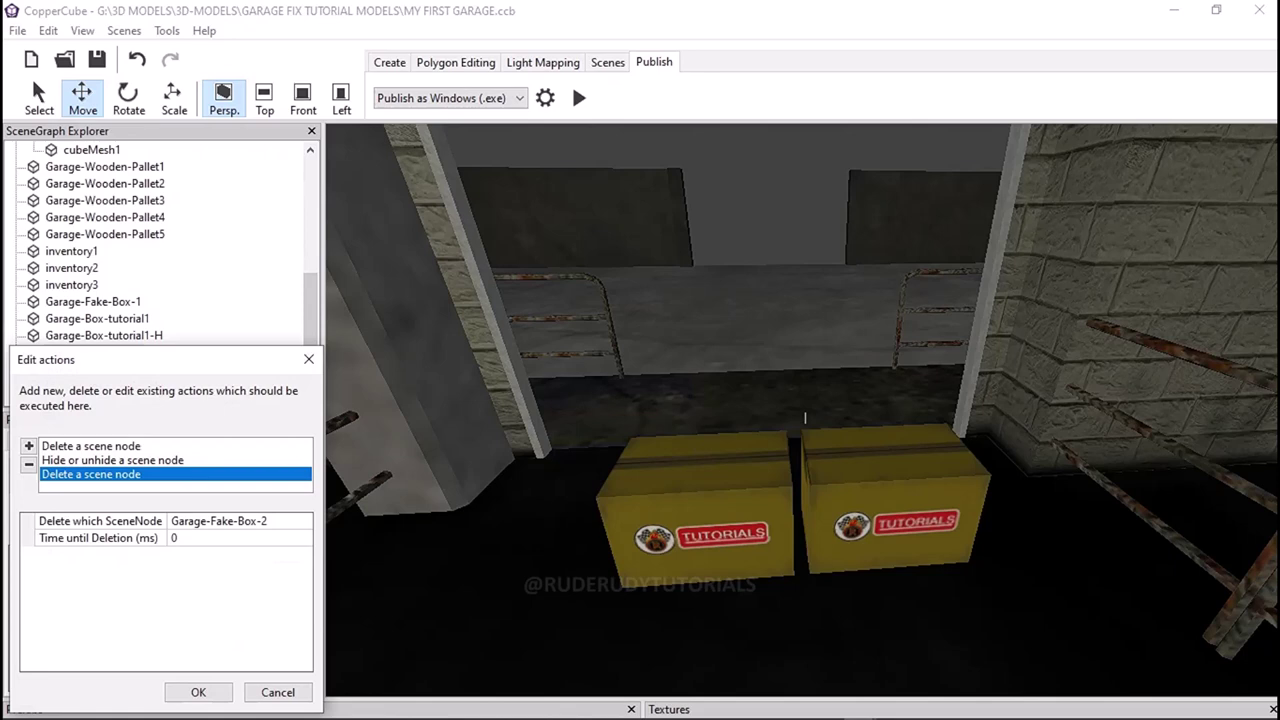
click(112, 460)
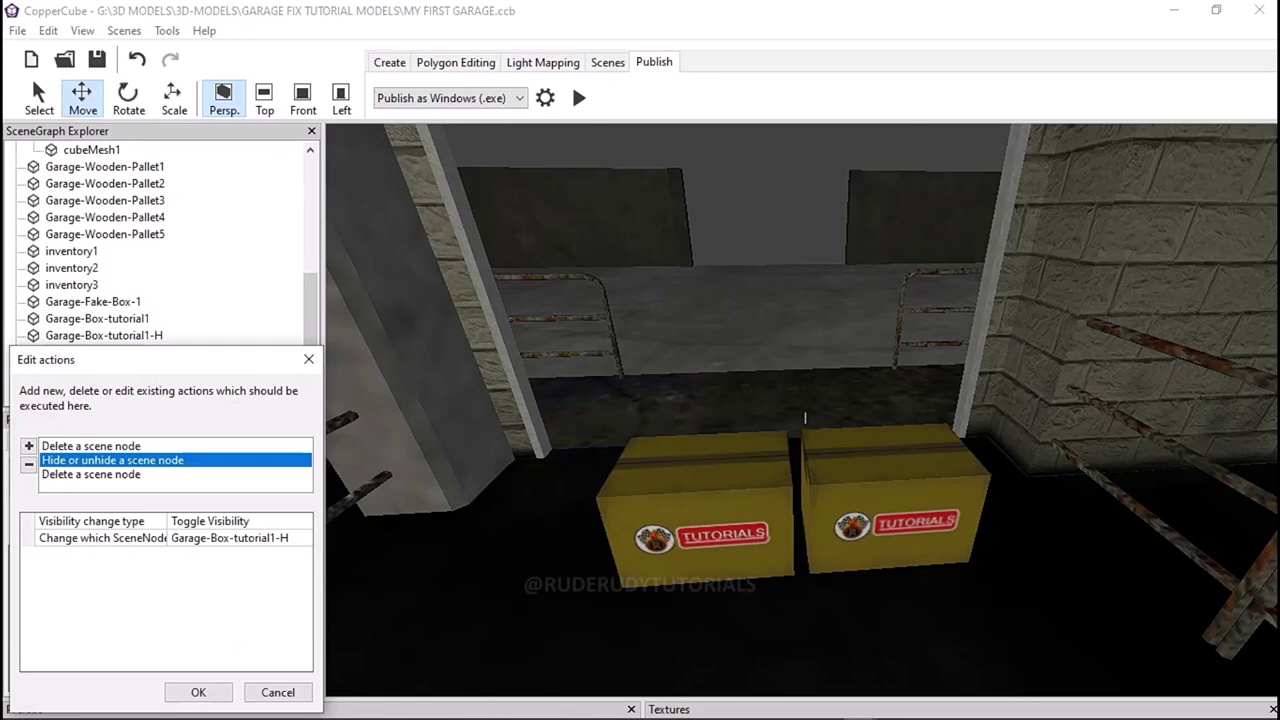
click(90, 446)
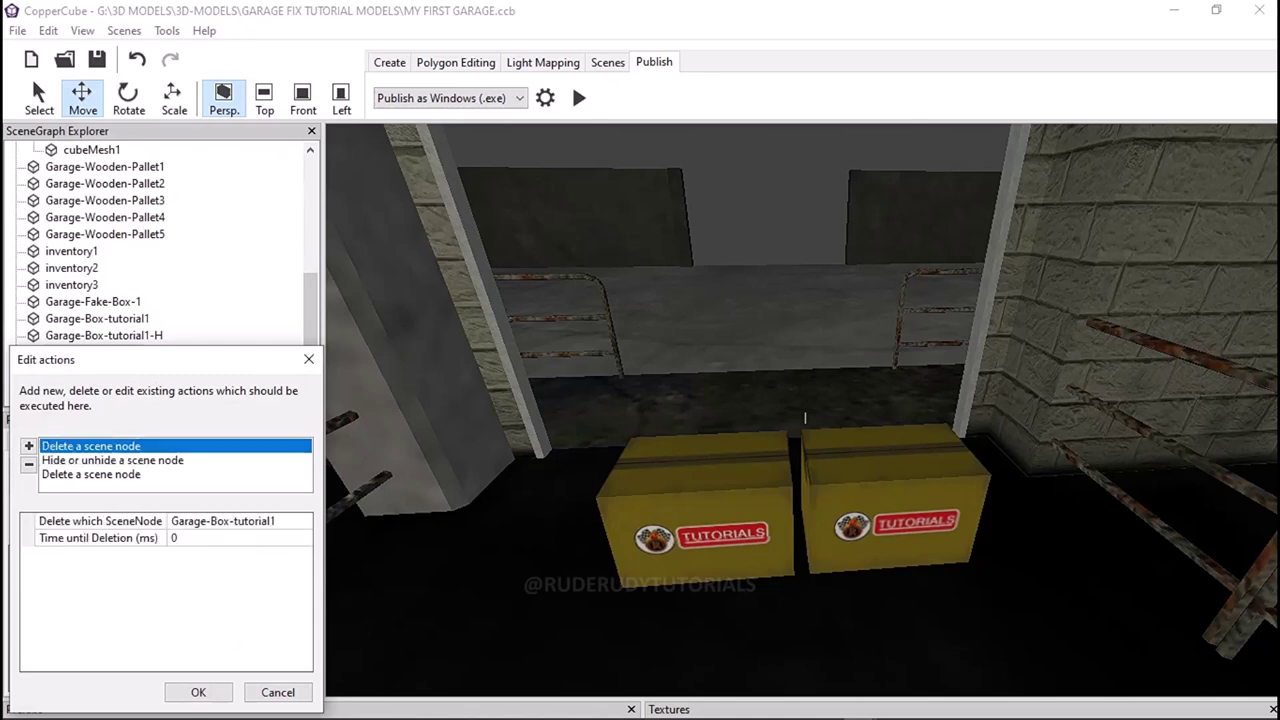
key(Return)
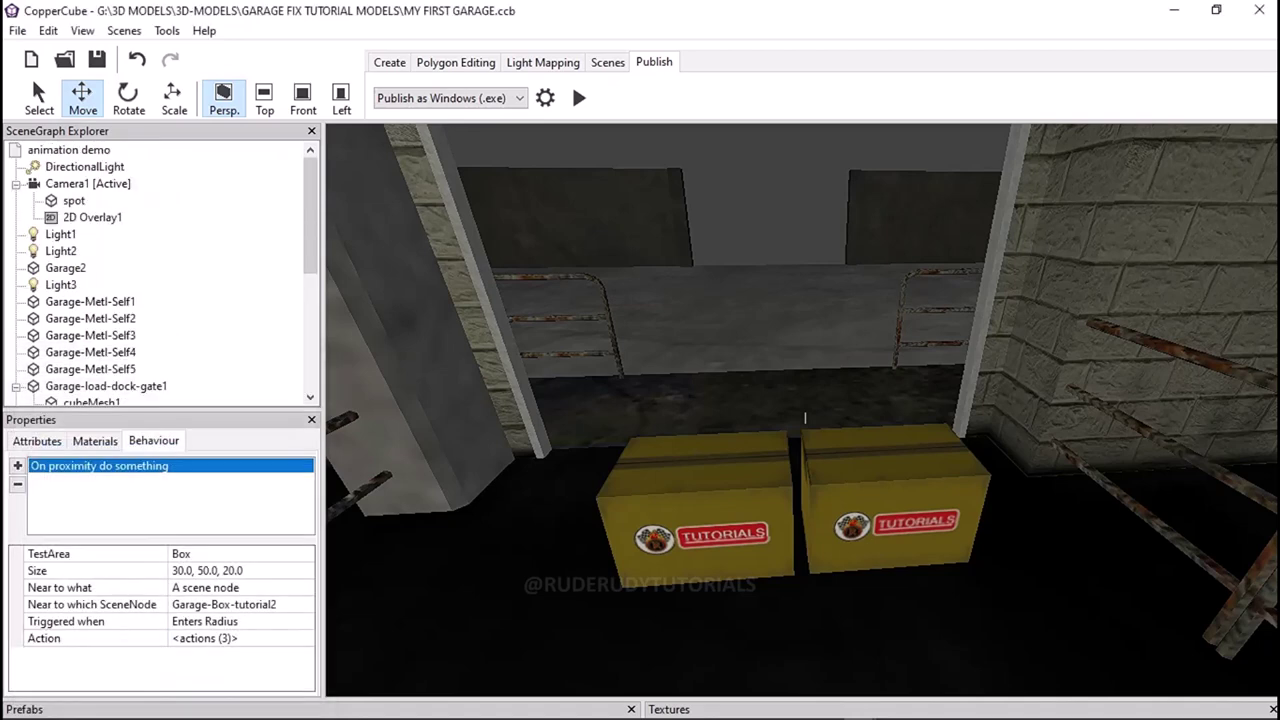
- Review Garage-Fake-Box-1's three proximity actions, including the new Garage-Fake-Box-2 toggle
click(93, 352)
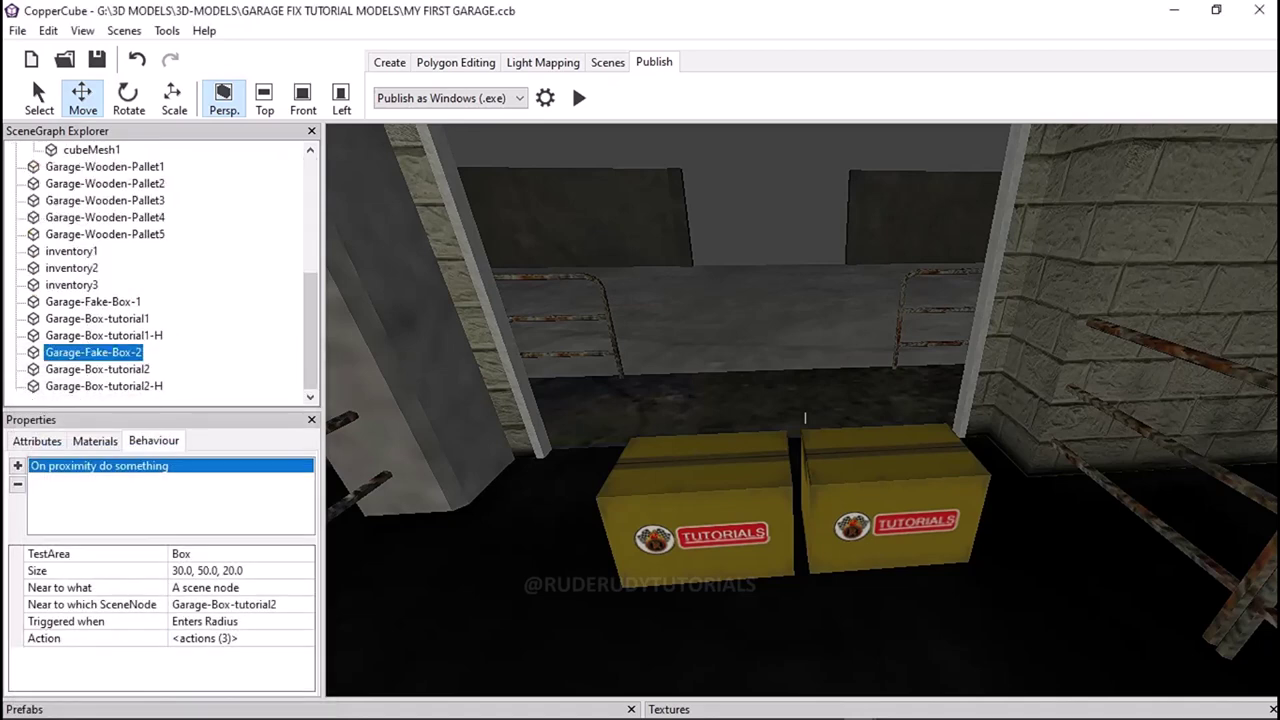
click(93, 301)
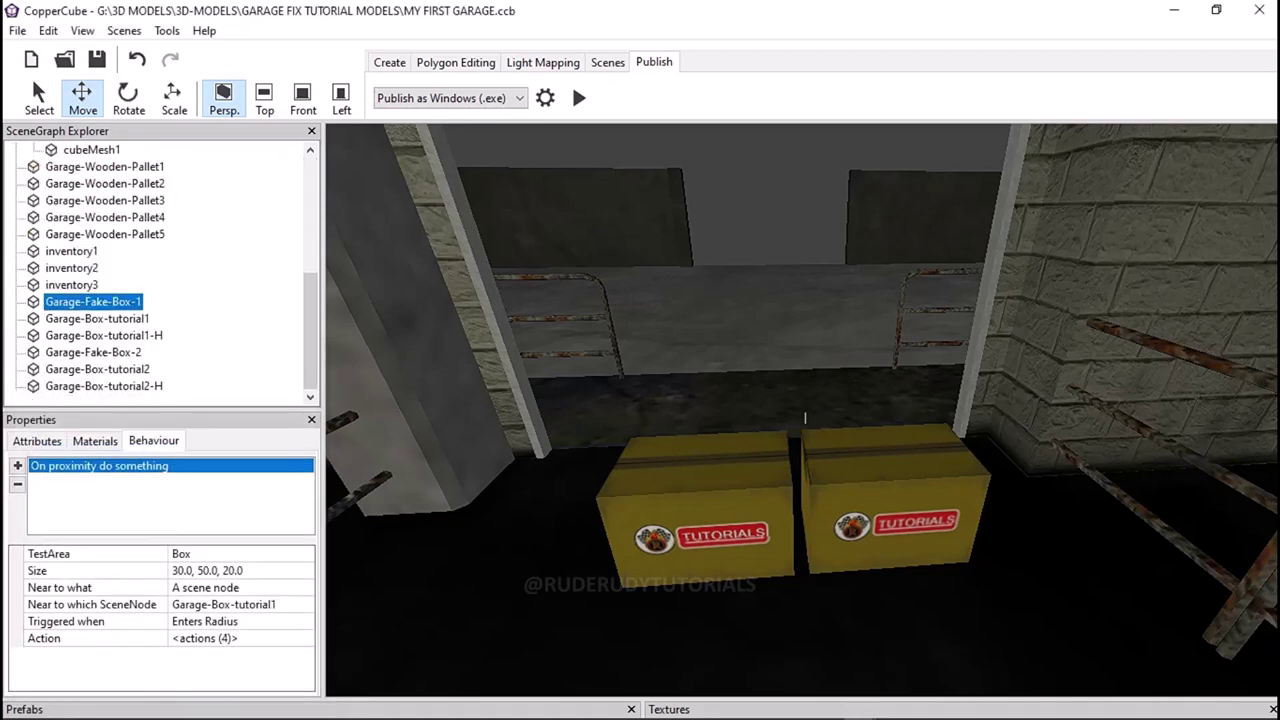
click(100, 638)
click(306, 638)
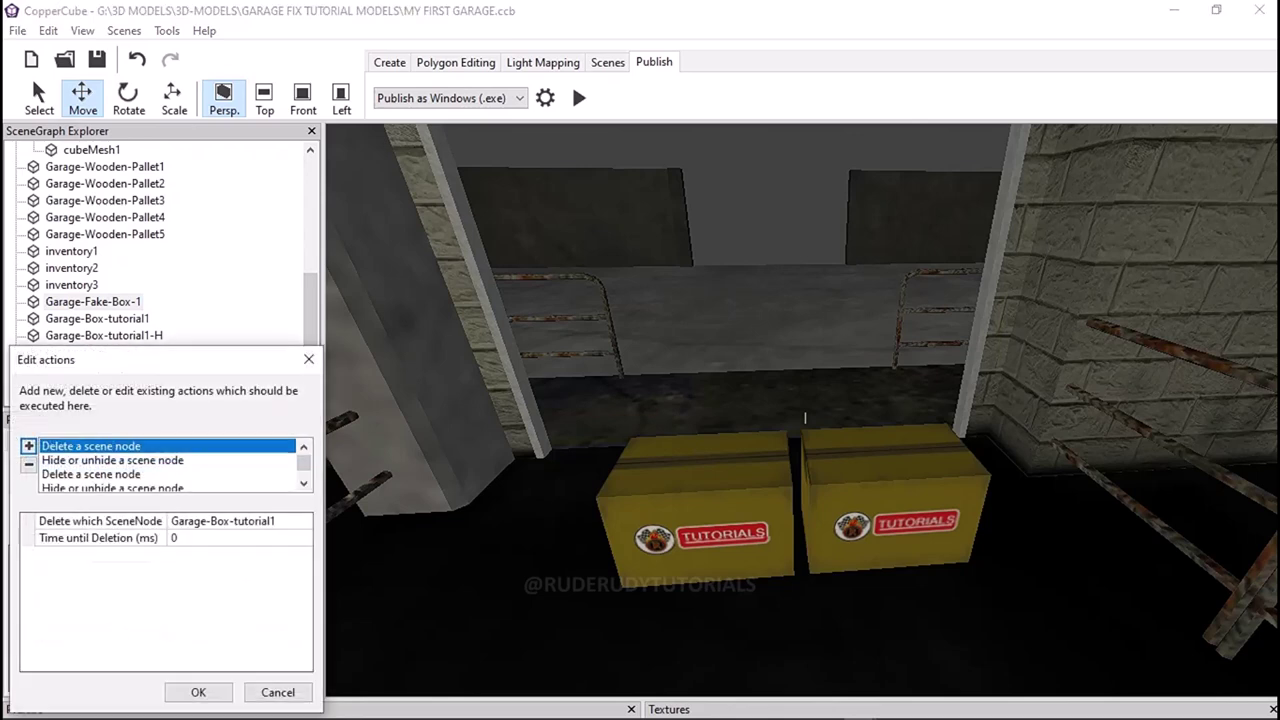
click(112, 460)
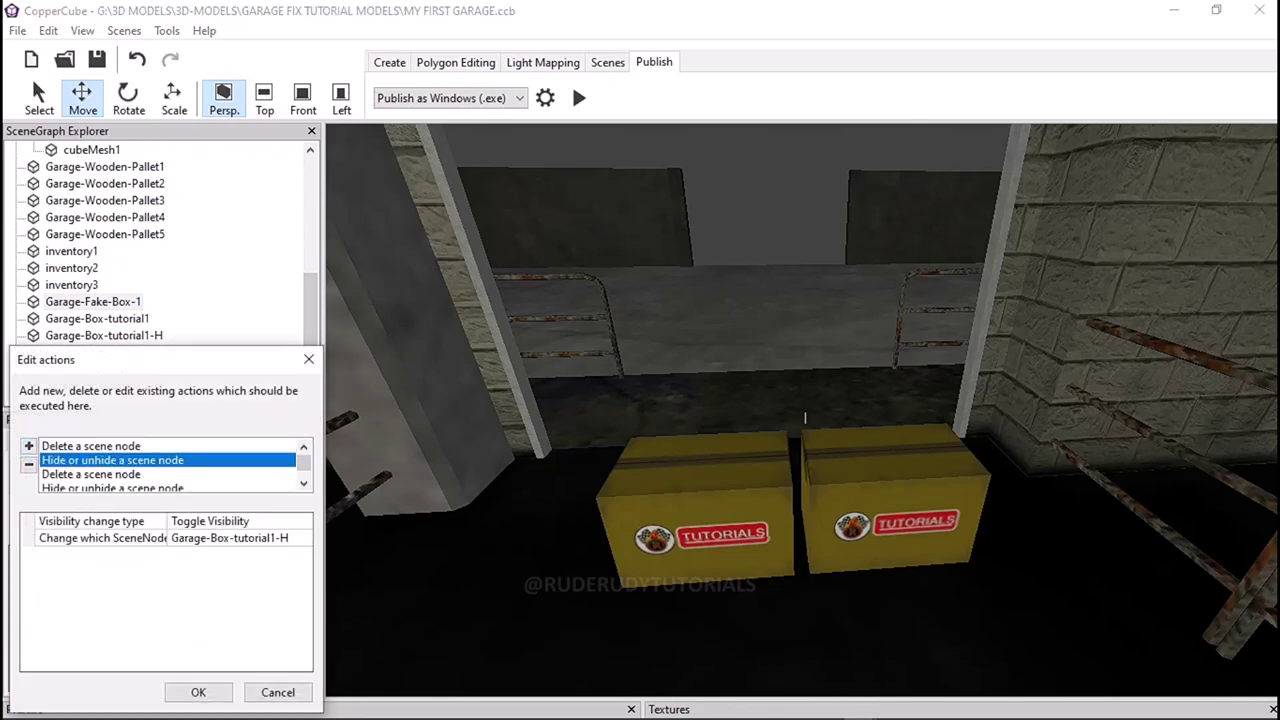
click(91, 474)
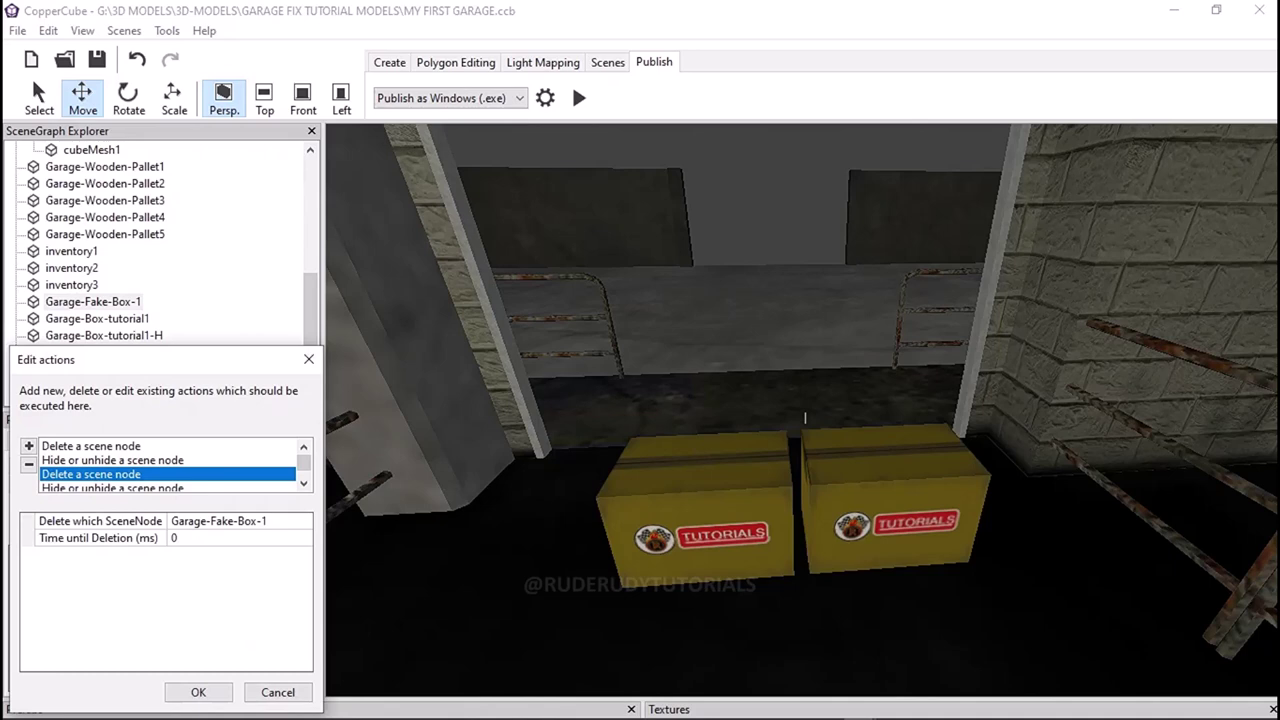
click(112, 487)
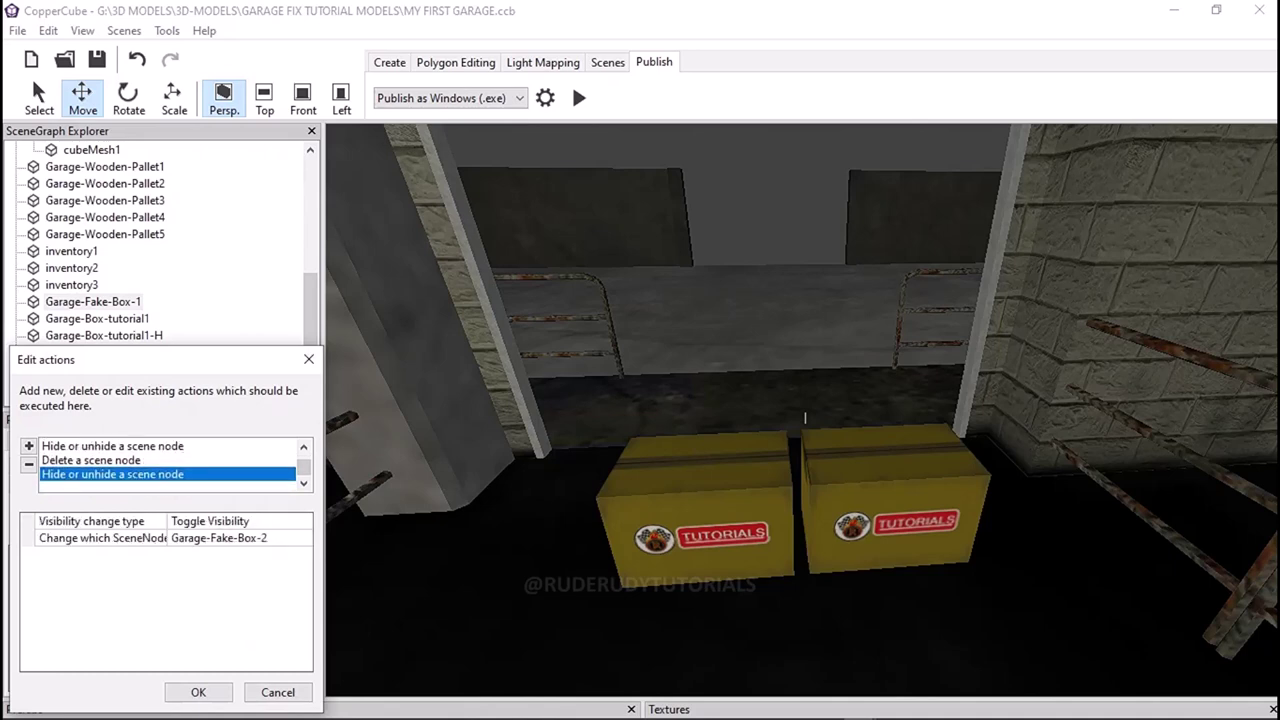
key(Return)
- Recheck both fake boxes' triggers, then select Garage-Box-tutorial2 to show its physics and click behaviours
scroll(160, 270, down, 1)
scroll(160, 270, down, 4)
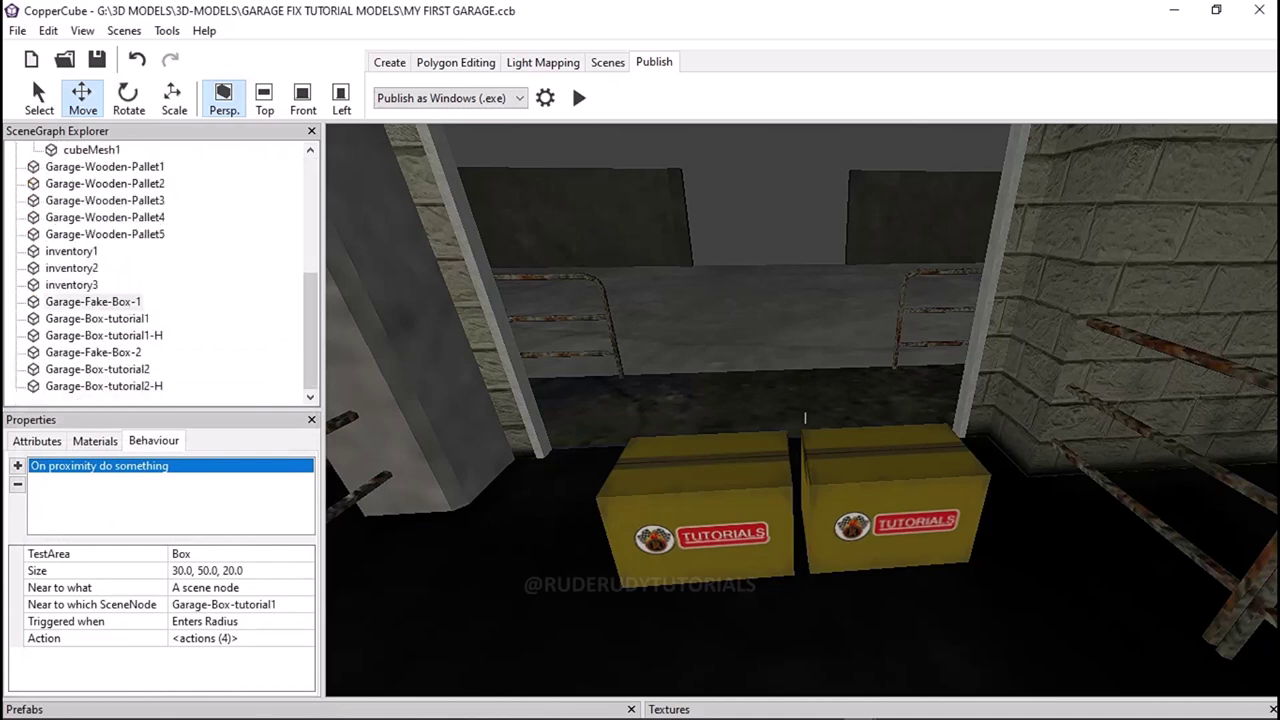
click(93, 352)
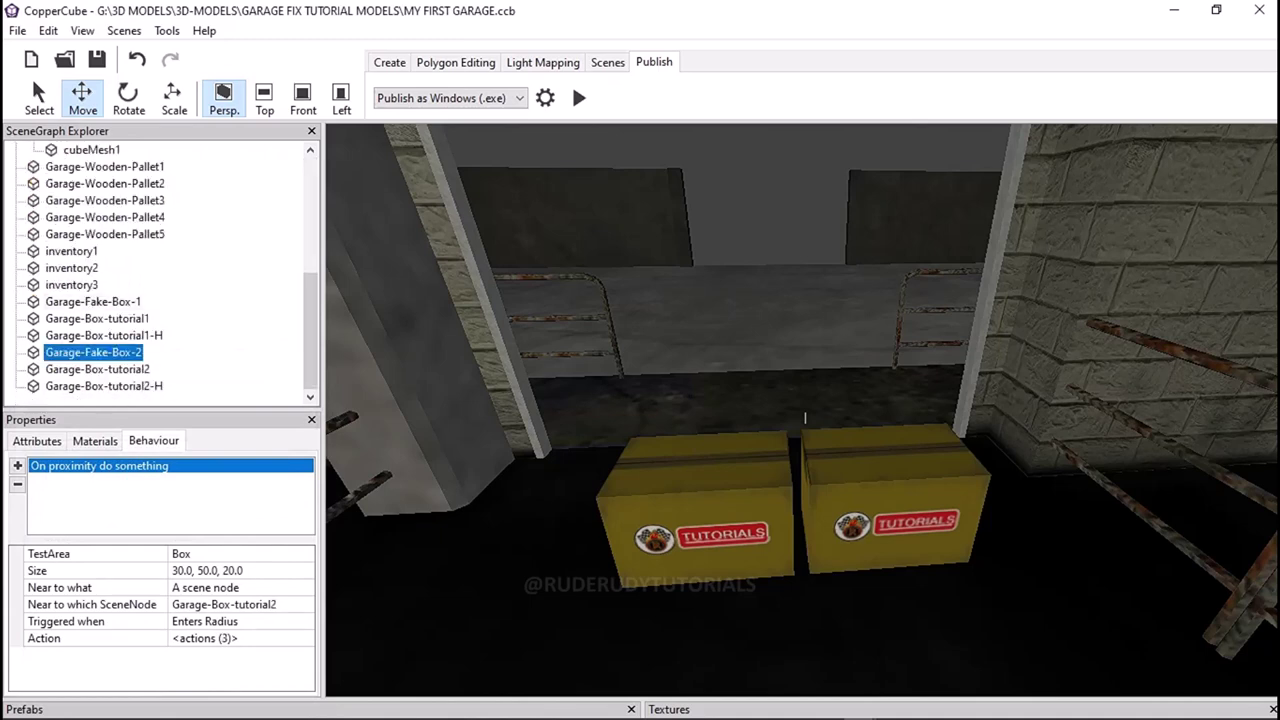
click(93, 301)
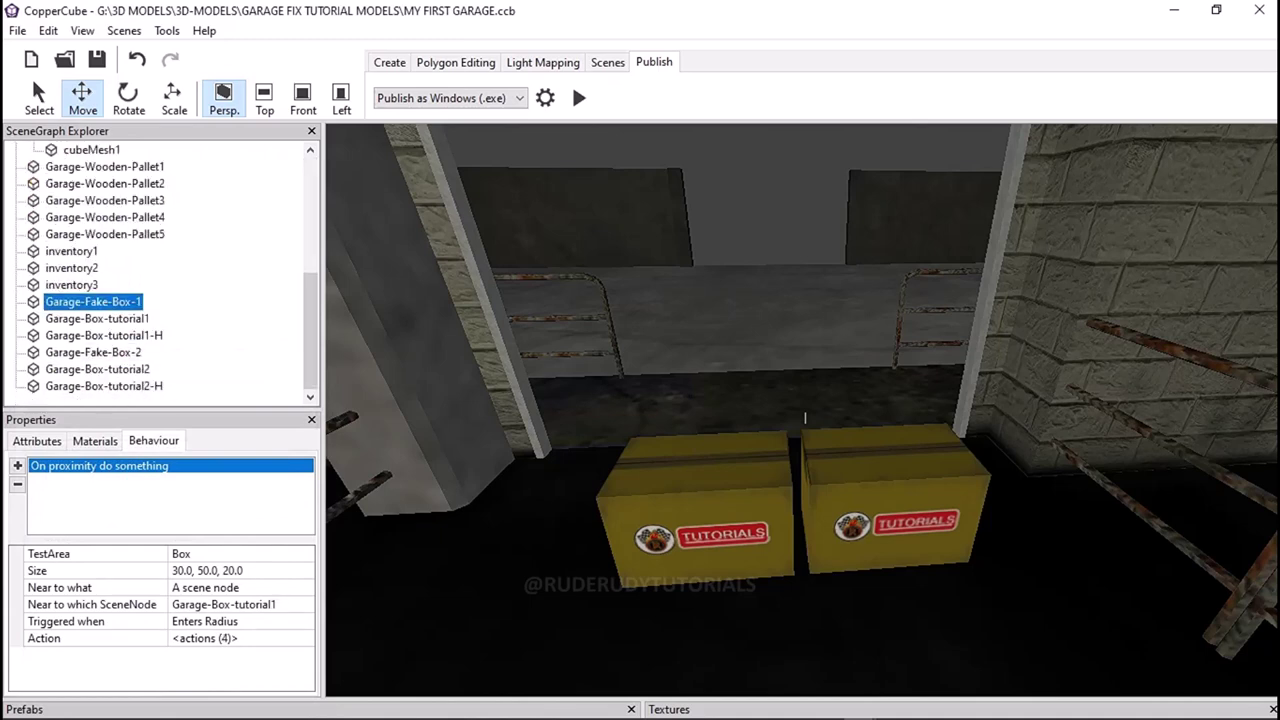
click(97, 369)
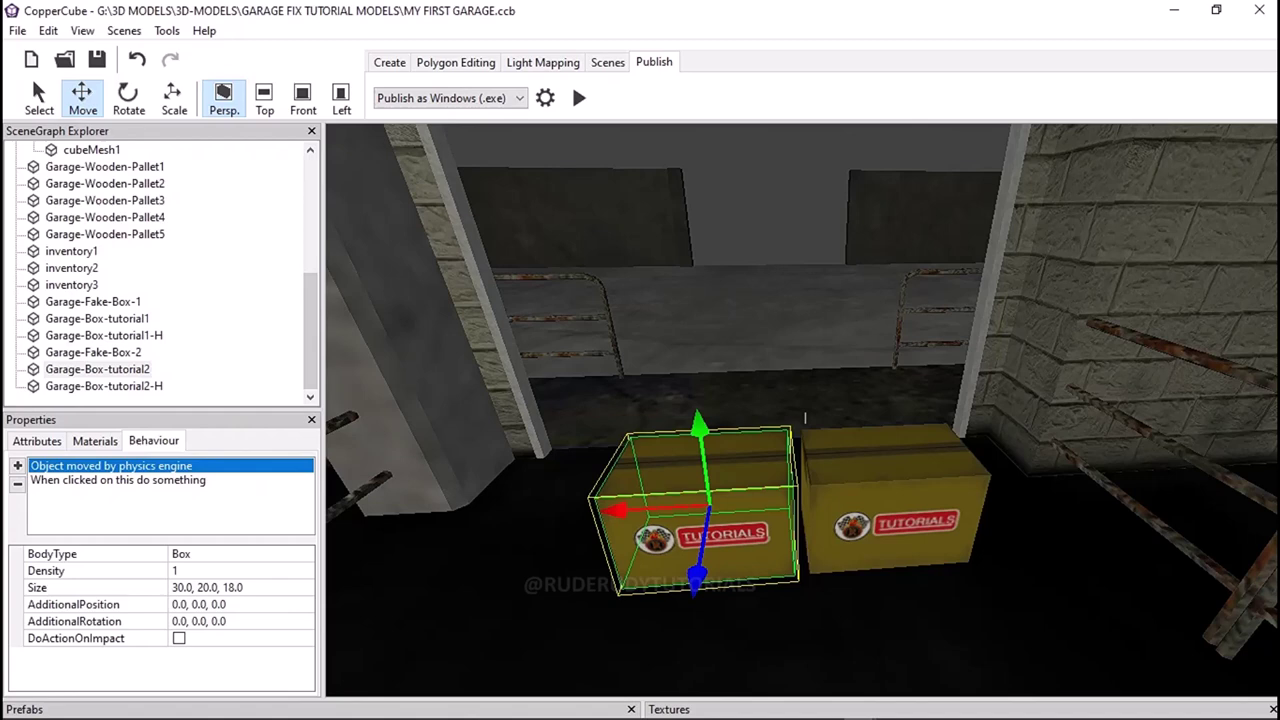
- View Garage-Box-tutorial2's on-click action list and close it without changes
click(118, 480)
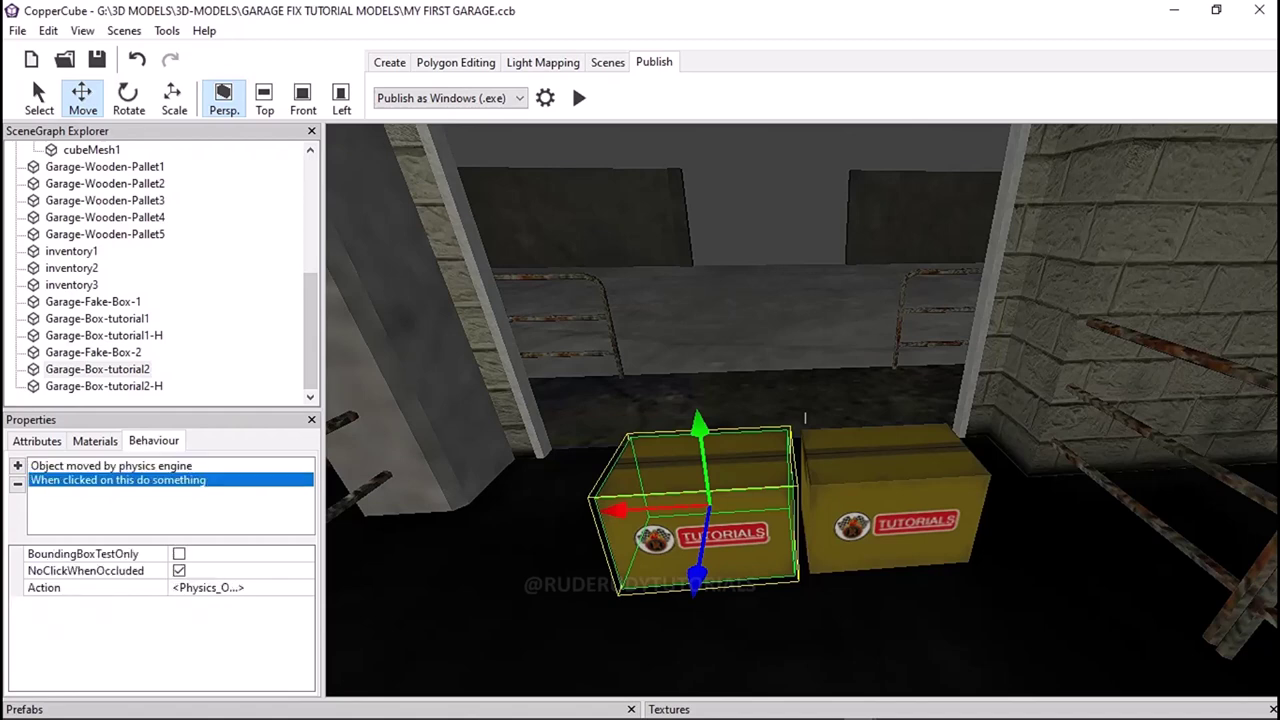
click(208, 587)
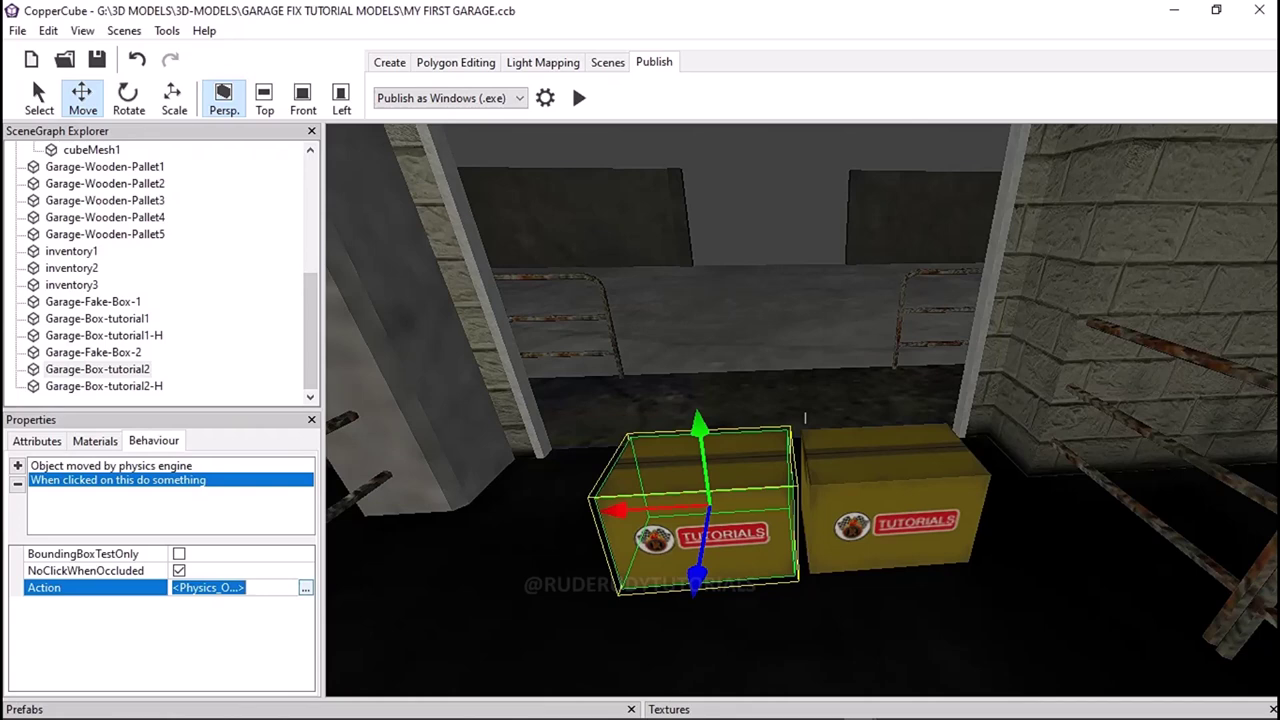
click(305, 587)
click(198, 692)
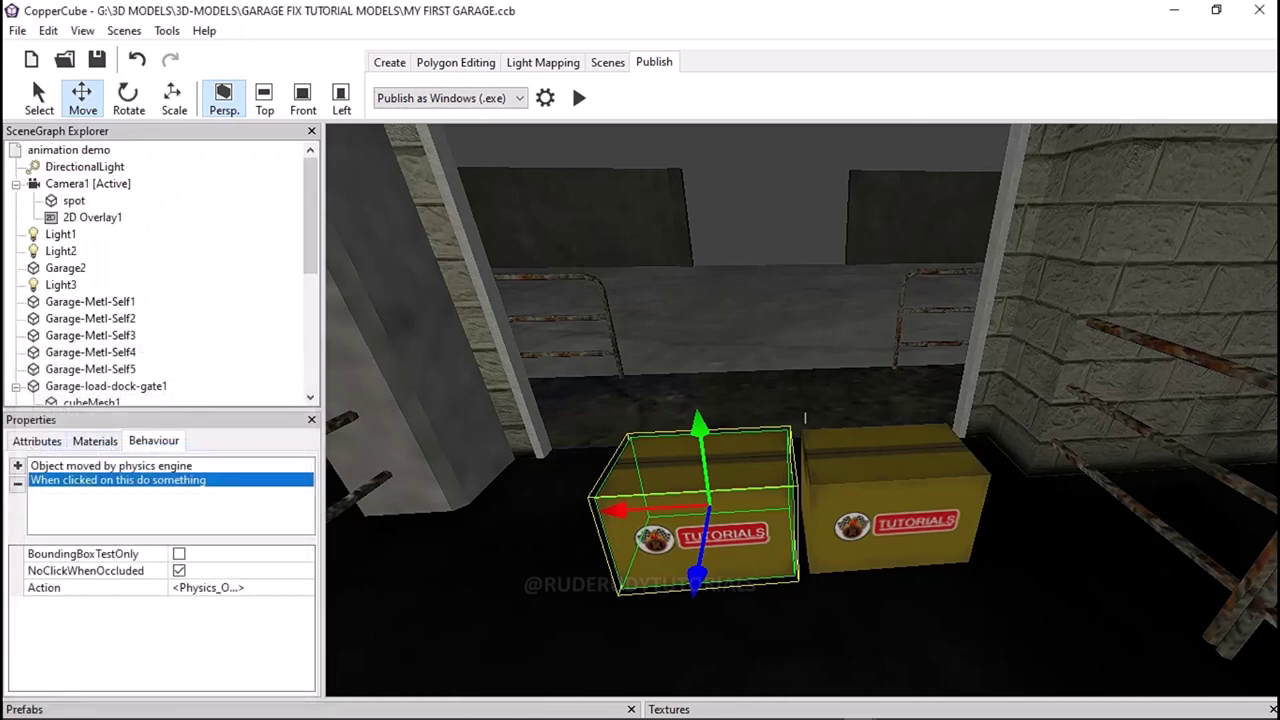
- Select Garage-Fake-Box-2 to show its single 'On proximity do something' trigger
scroll(160, 270, down, 2)
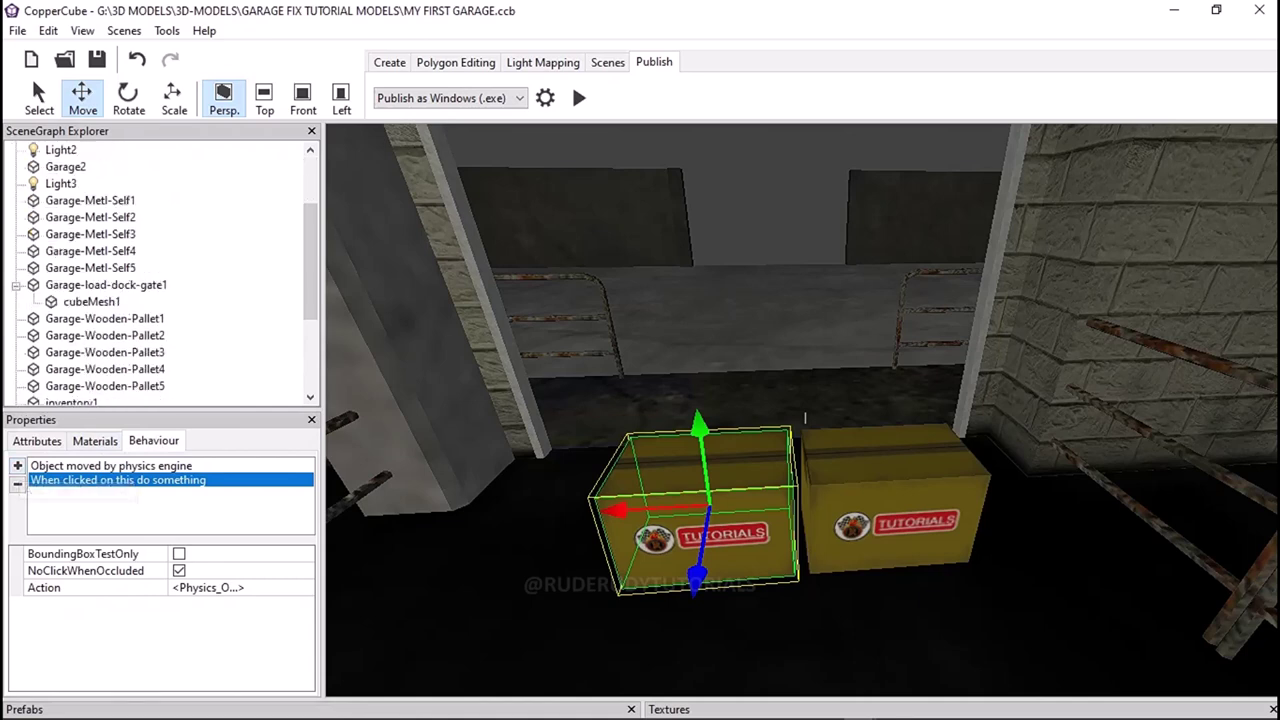
scroll(160, 270, down, 2)
scroll(160, 270, down, 1)
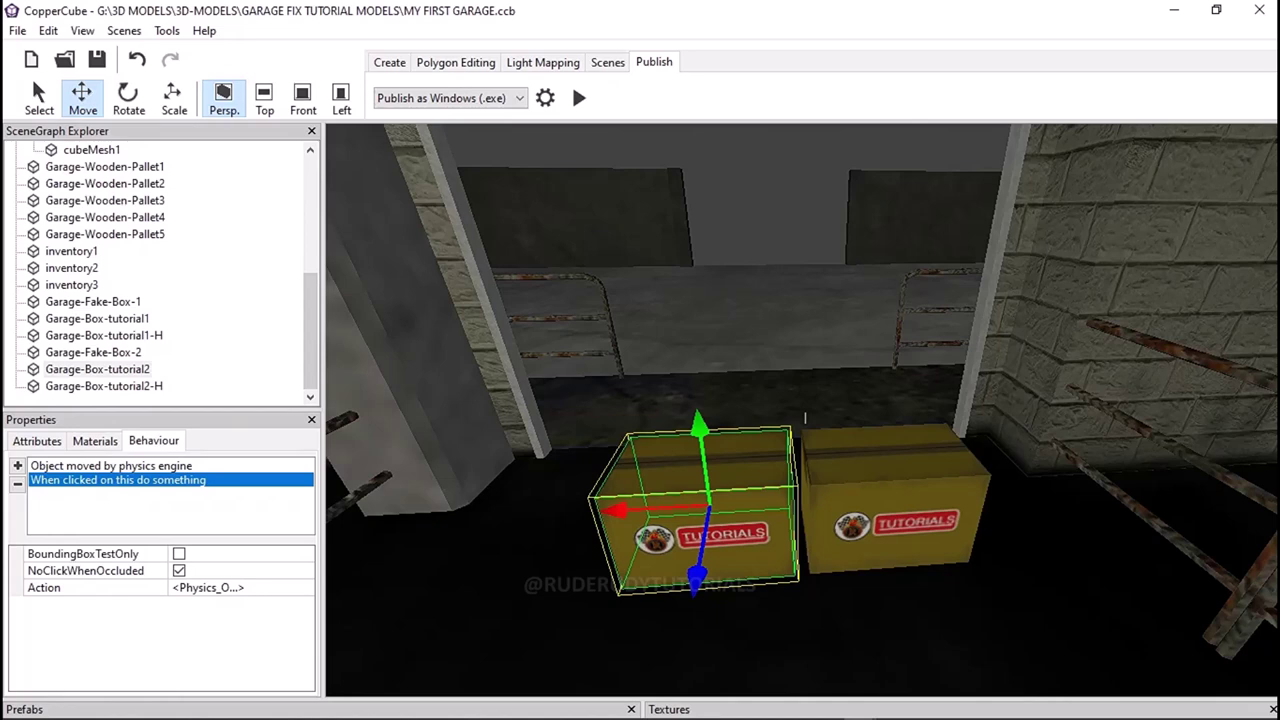
click(93, 352)
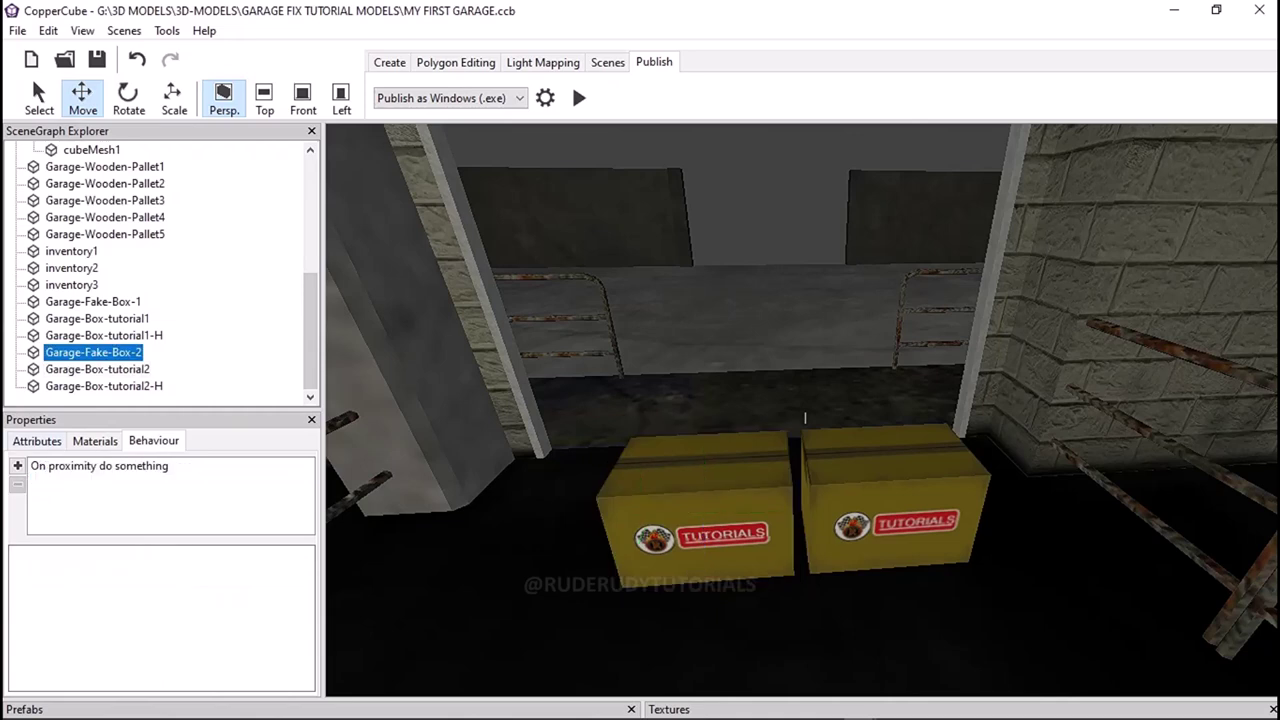
- Set the proximity trigger's delete action to remove Garage-Box-tutorial2
click(99, 465)
click(204, 638)
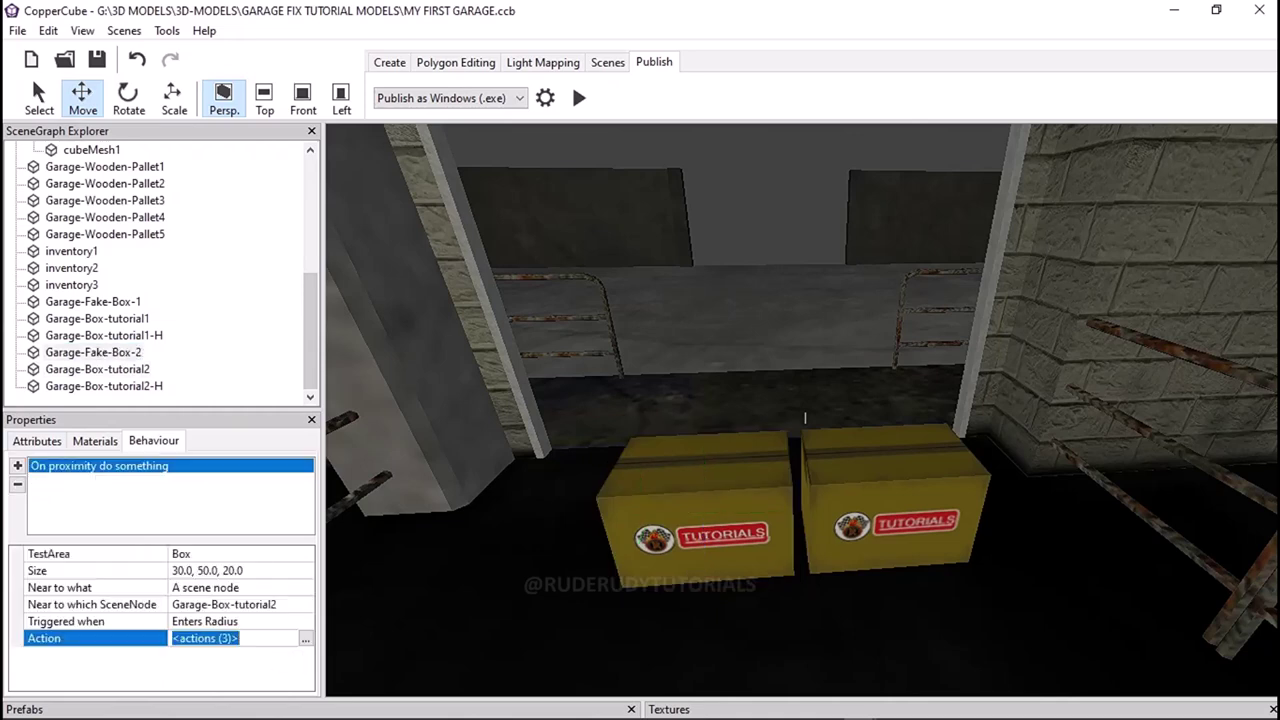
click(306, 638)
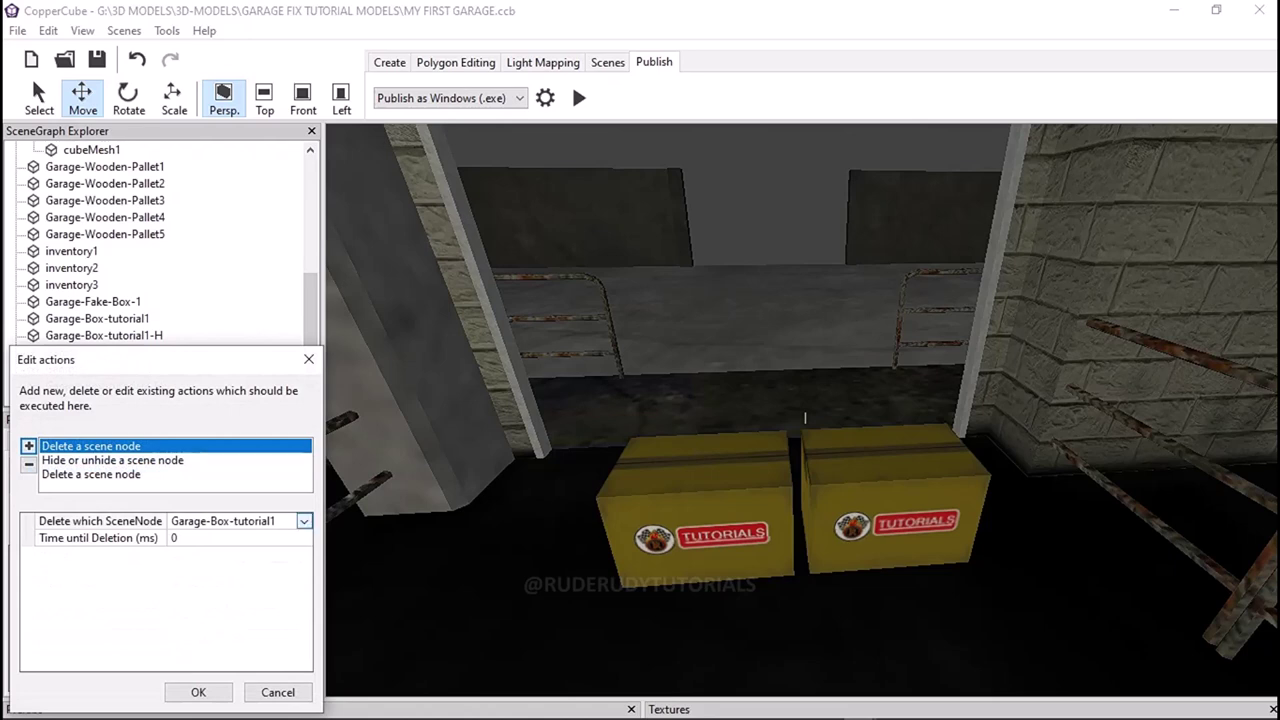
click(304, 521)
click(232, 569)
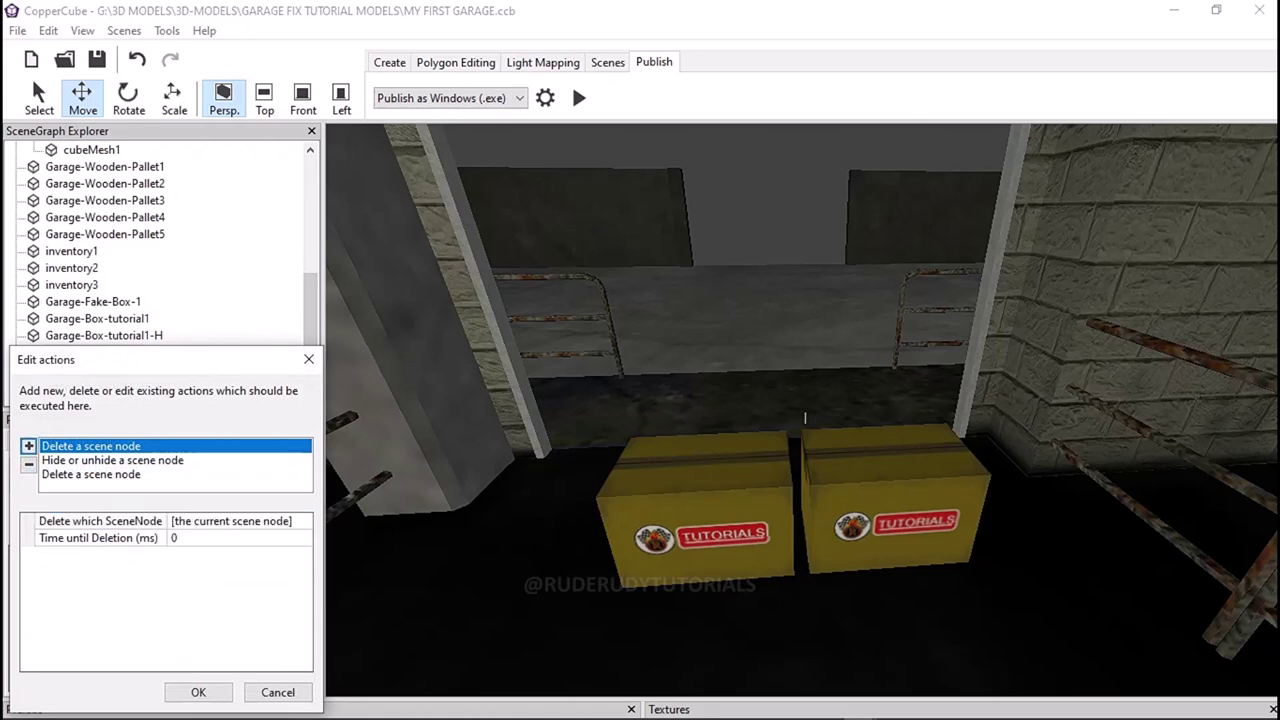
click(304, 521)
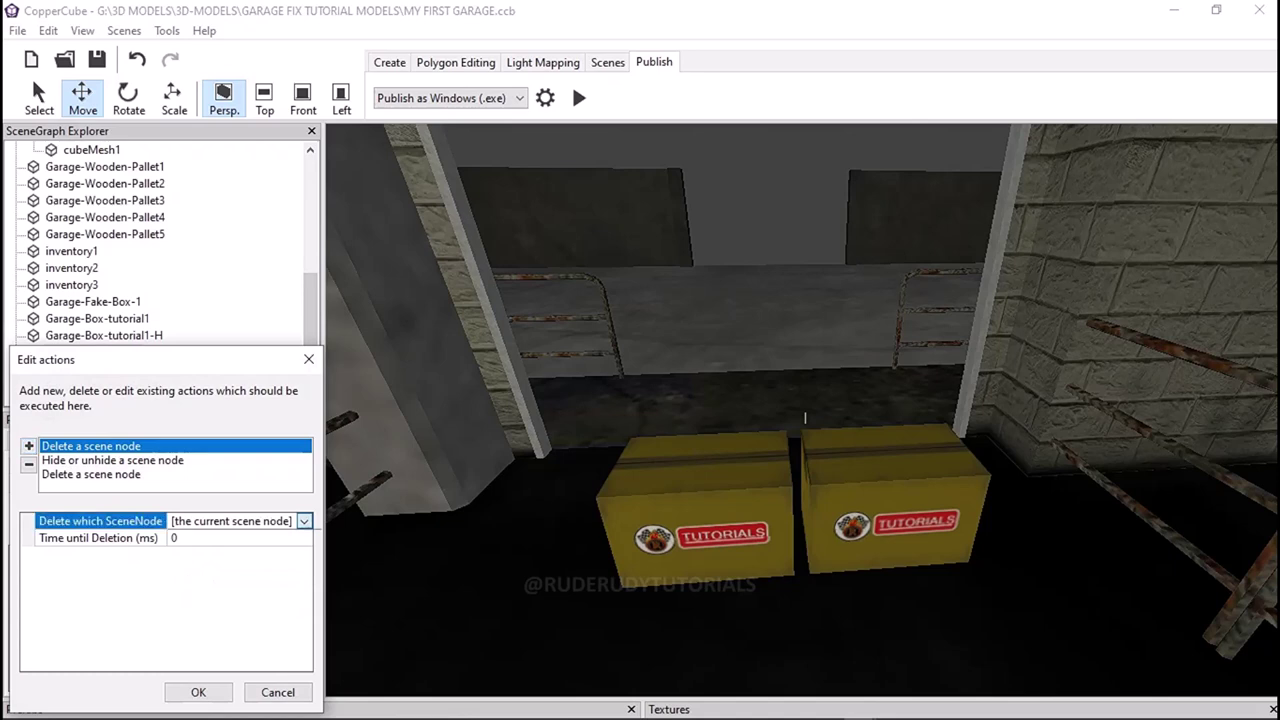
click(232, 550)
scroll(215, 575, down, 10)
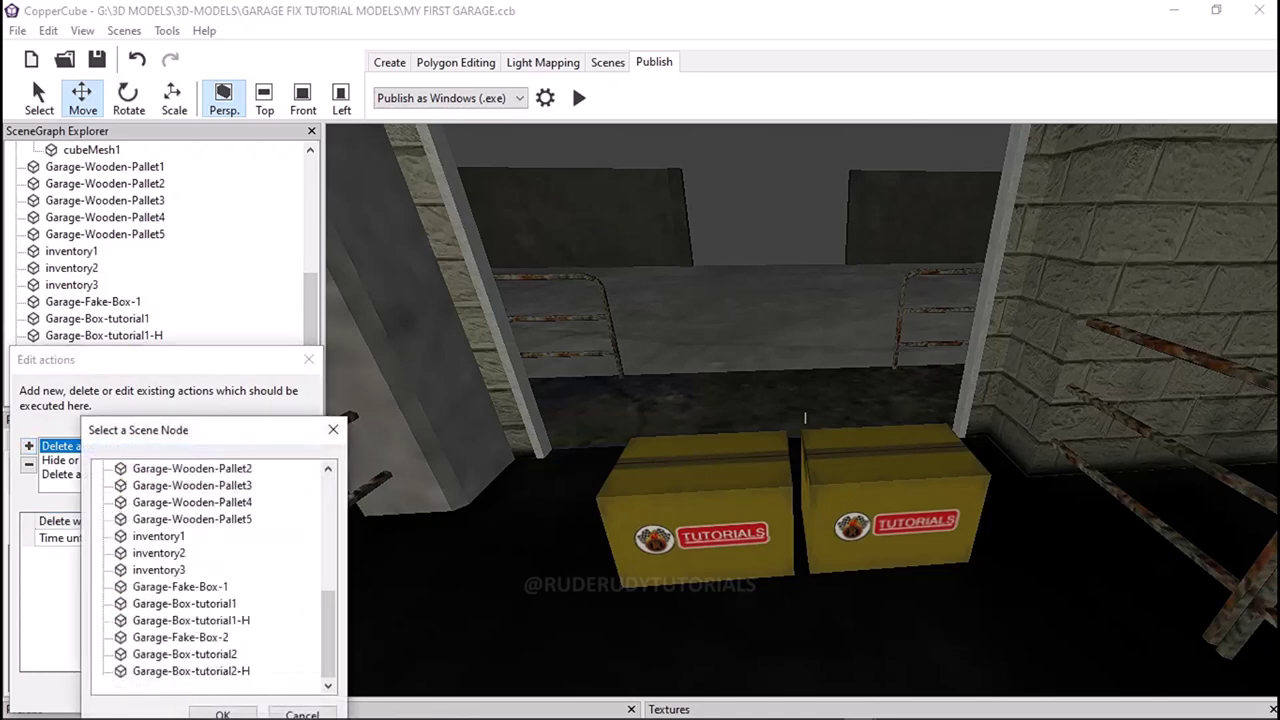
click(185, 654)
key(Return)
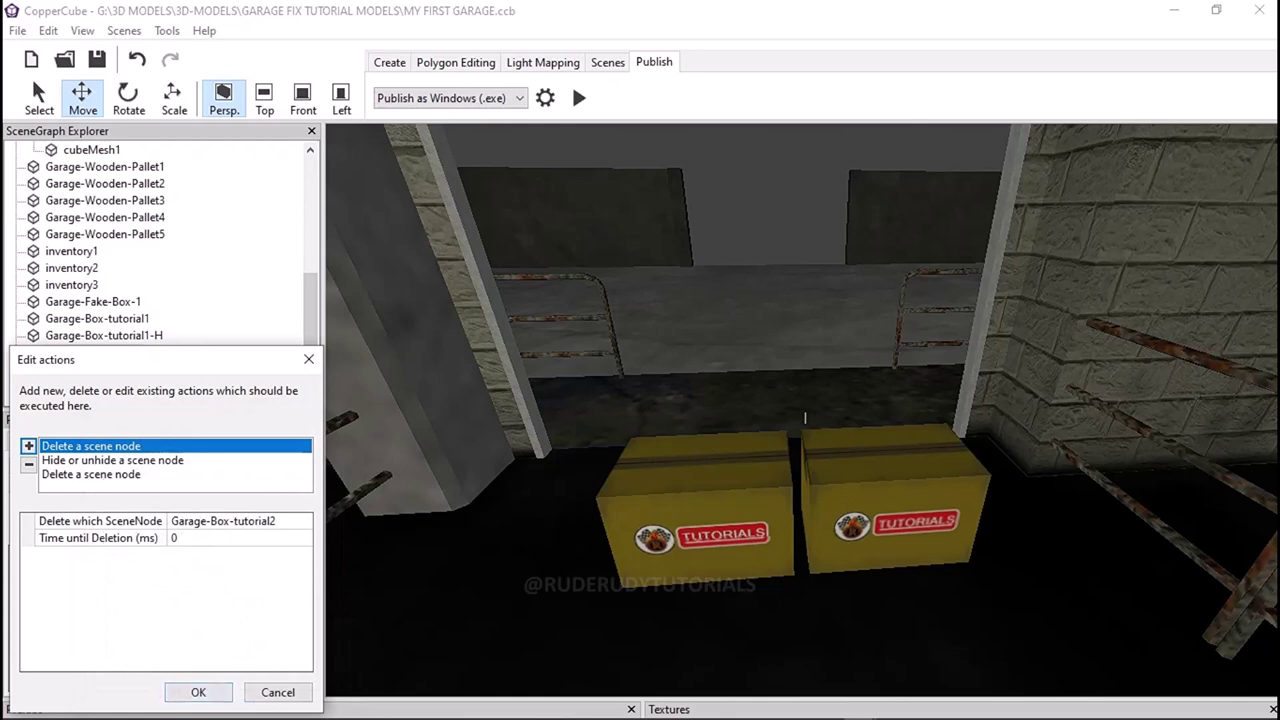
- Point the hide/unhide action at Garage-Fake-Box-2, check the third action, and accept the edits
click(112, 460)
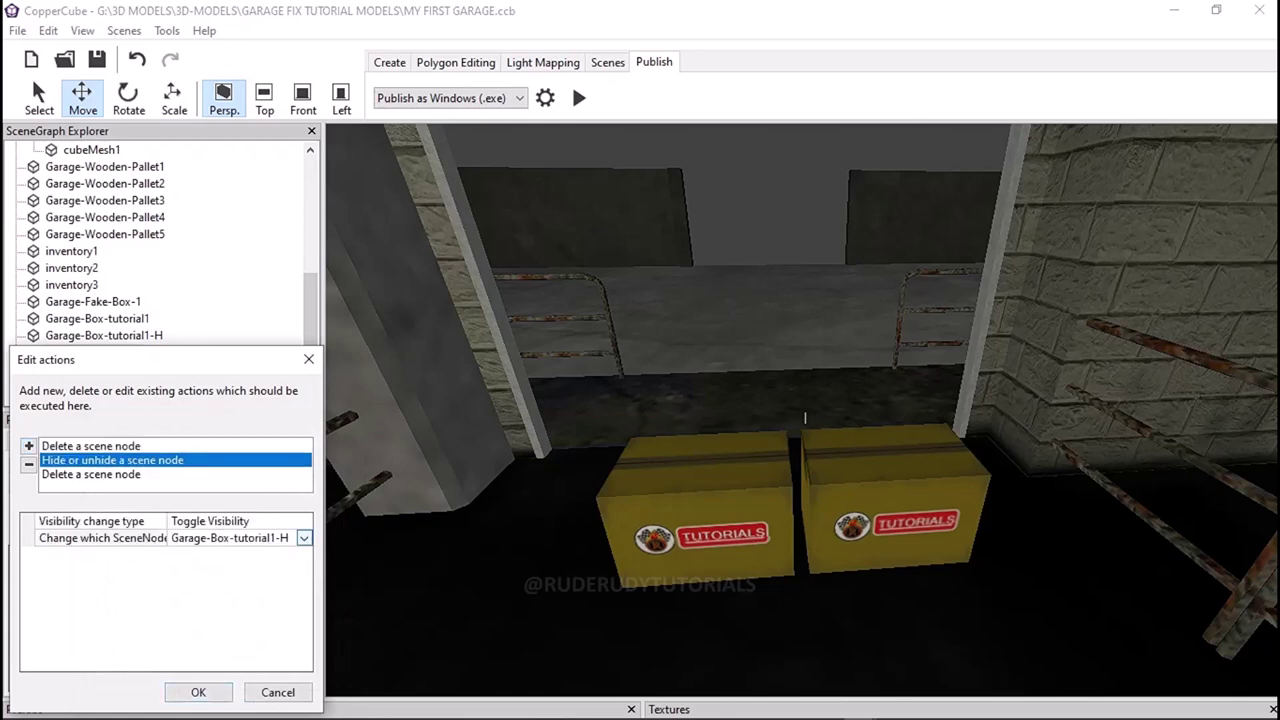
click(230, 538)
click(304, 538)
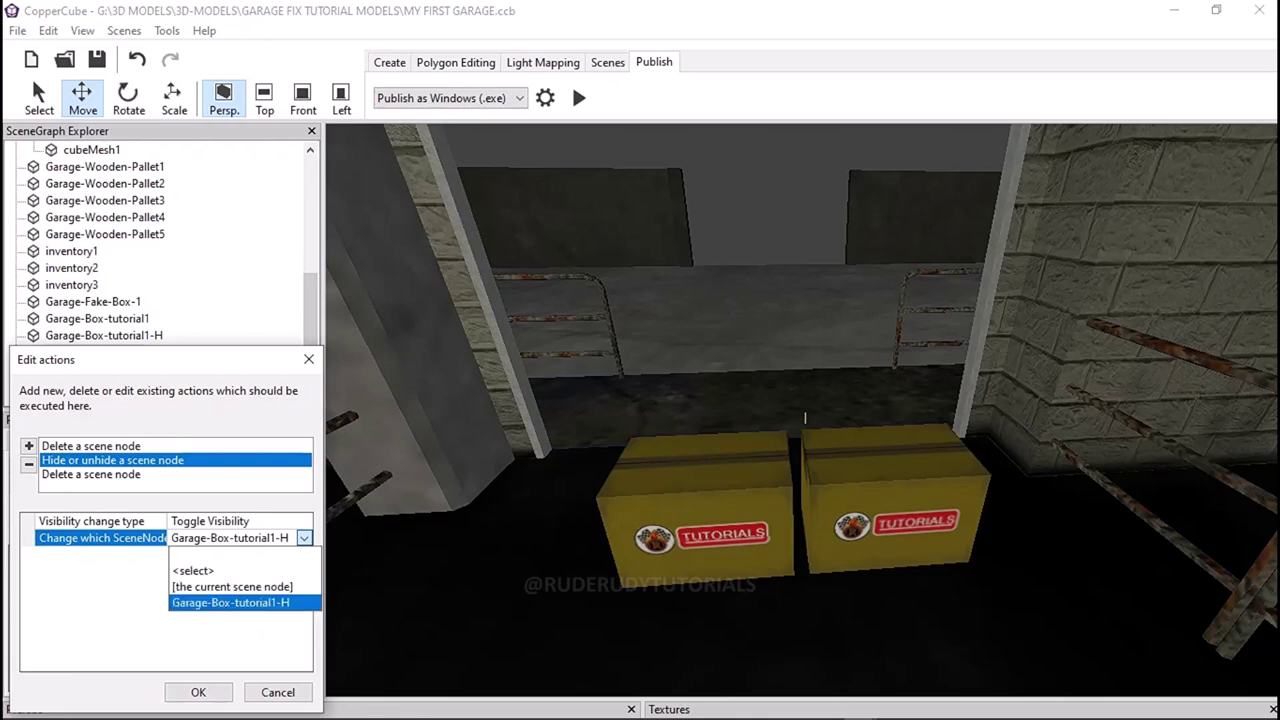
click(193, 570)
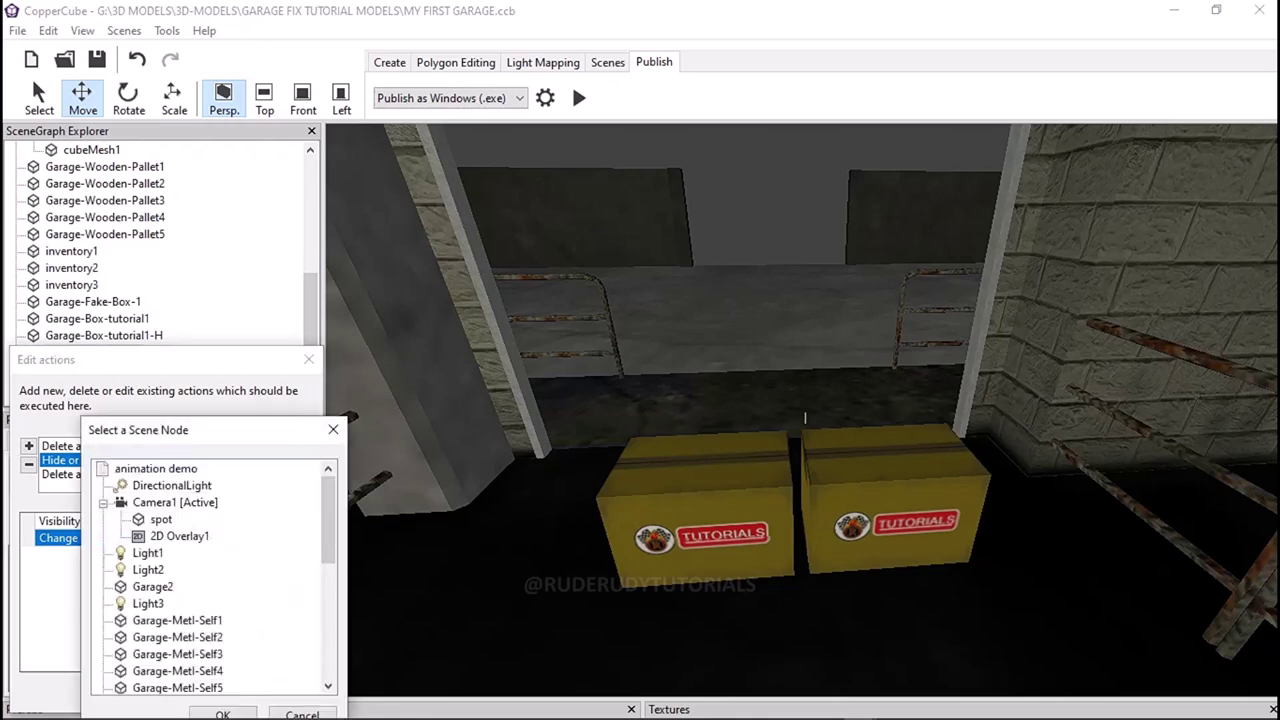
scroll(214, 575, down, 10)
click(180, 637)
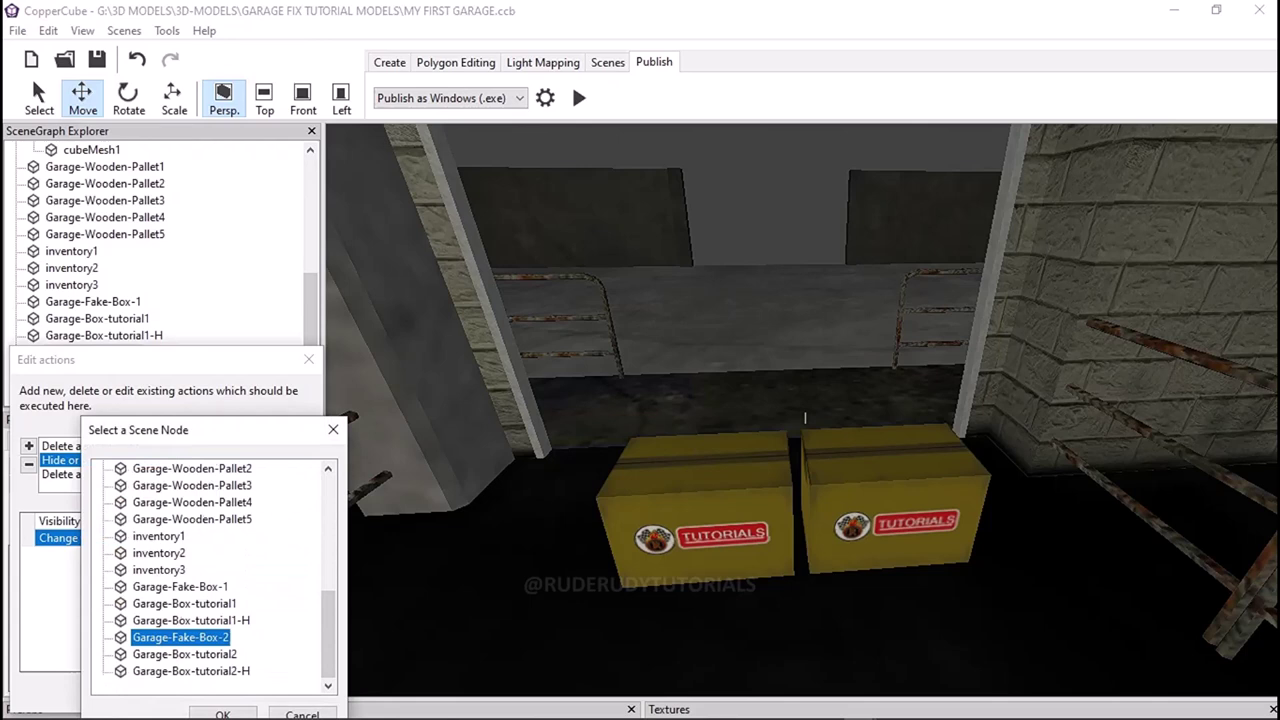
key(Return)
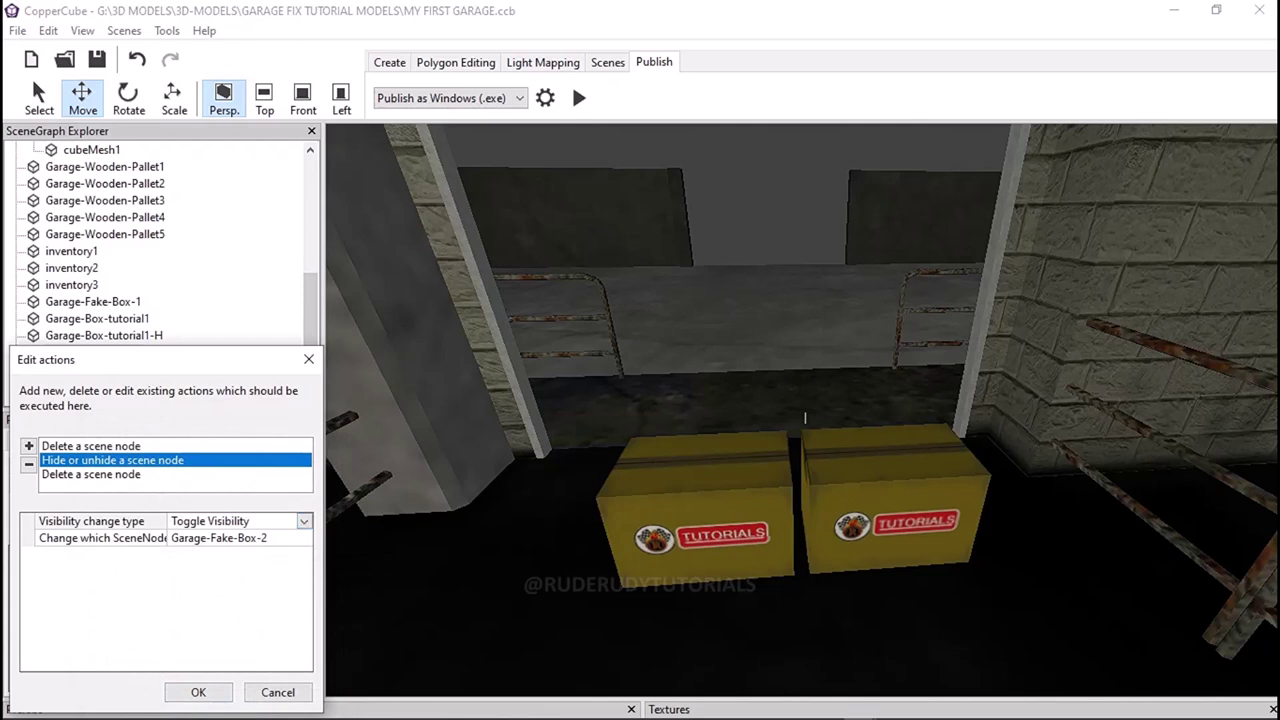
mouse_move(219, 365)
mouse_down()
mouse_move(535, 365)
mouse_move(251, 380)
mouse_up()
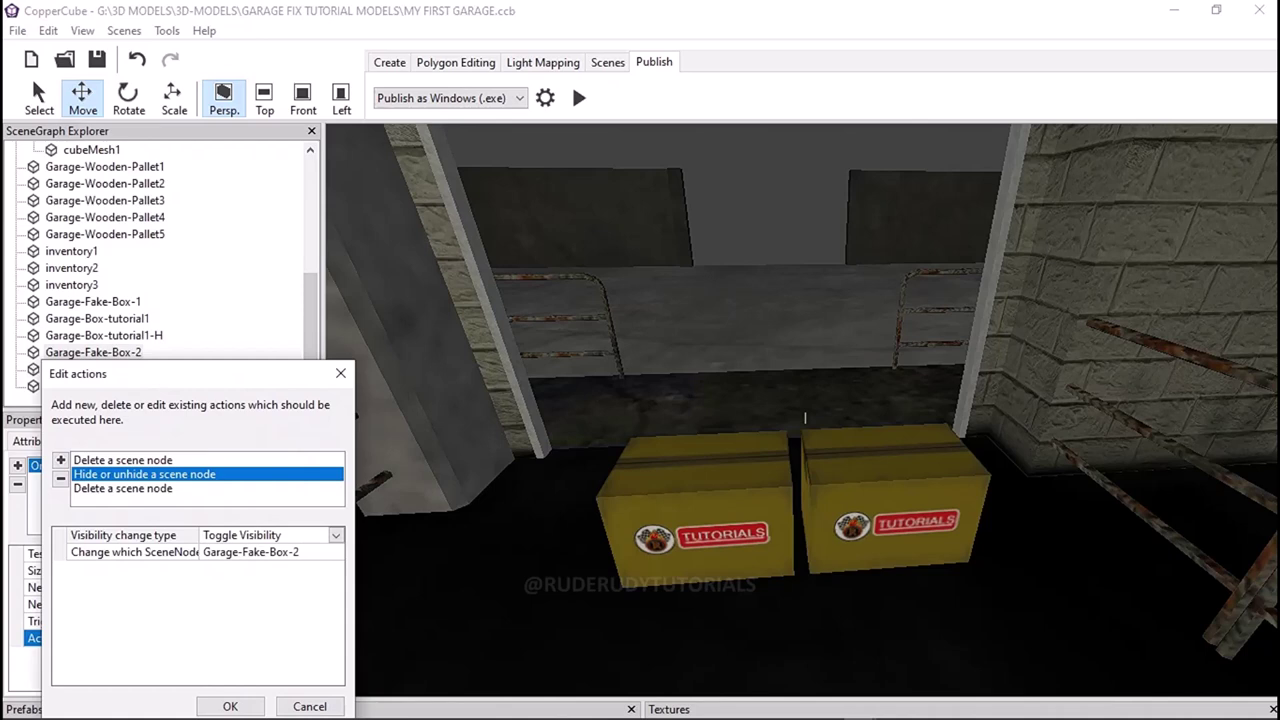
click(122, 488)
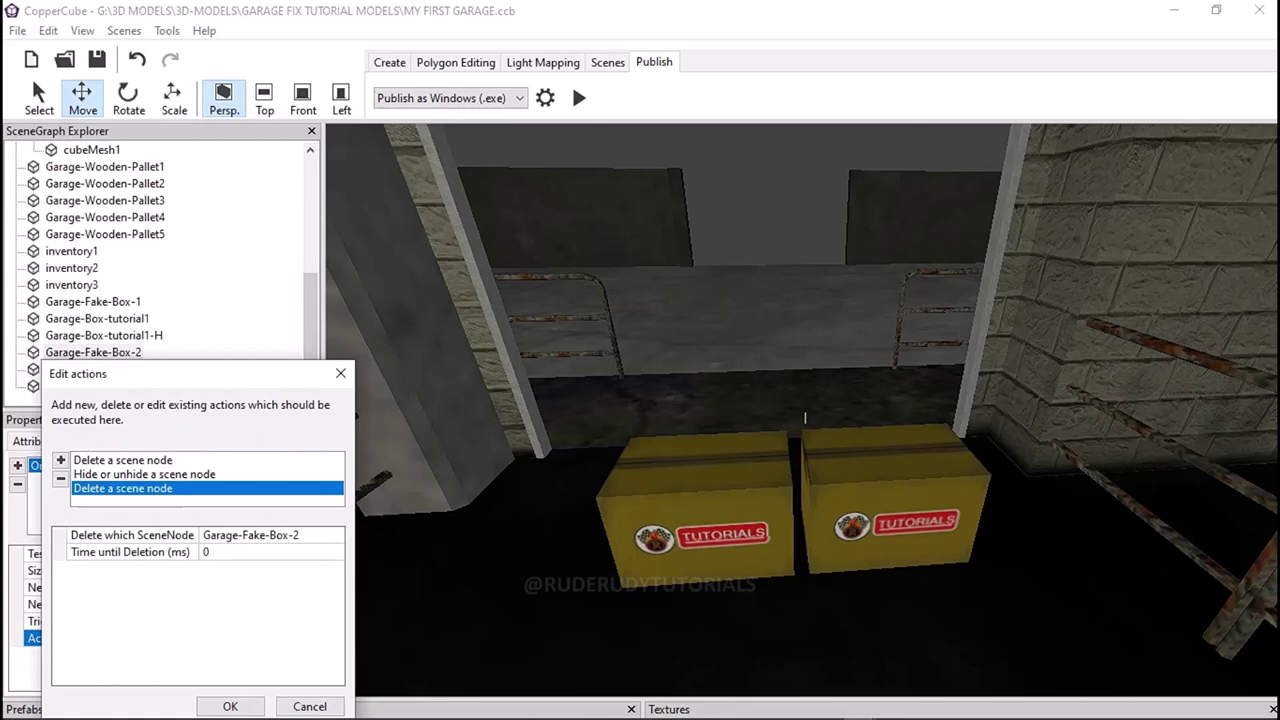
key(Return)
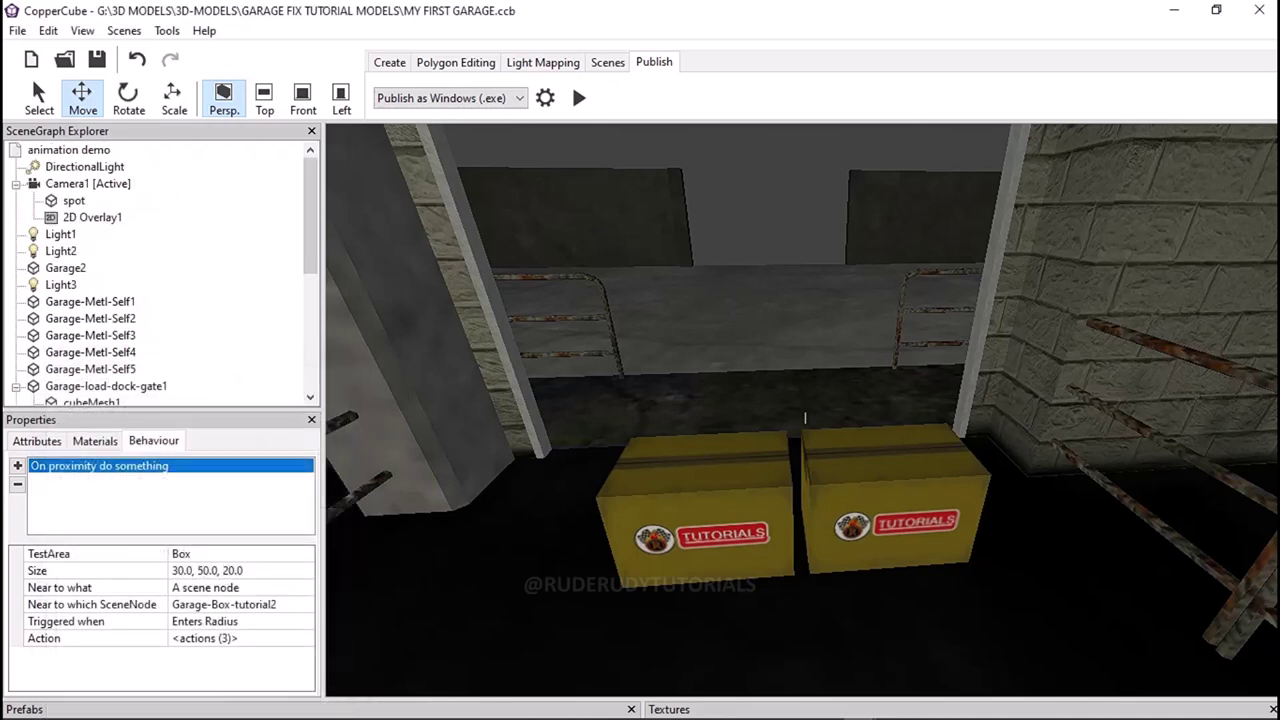
- Launch the test run, walk into the boxes, and pick up the yellow TUTORIALS box by the pillar
click(578, 97)
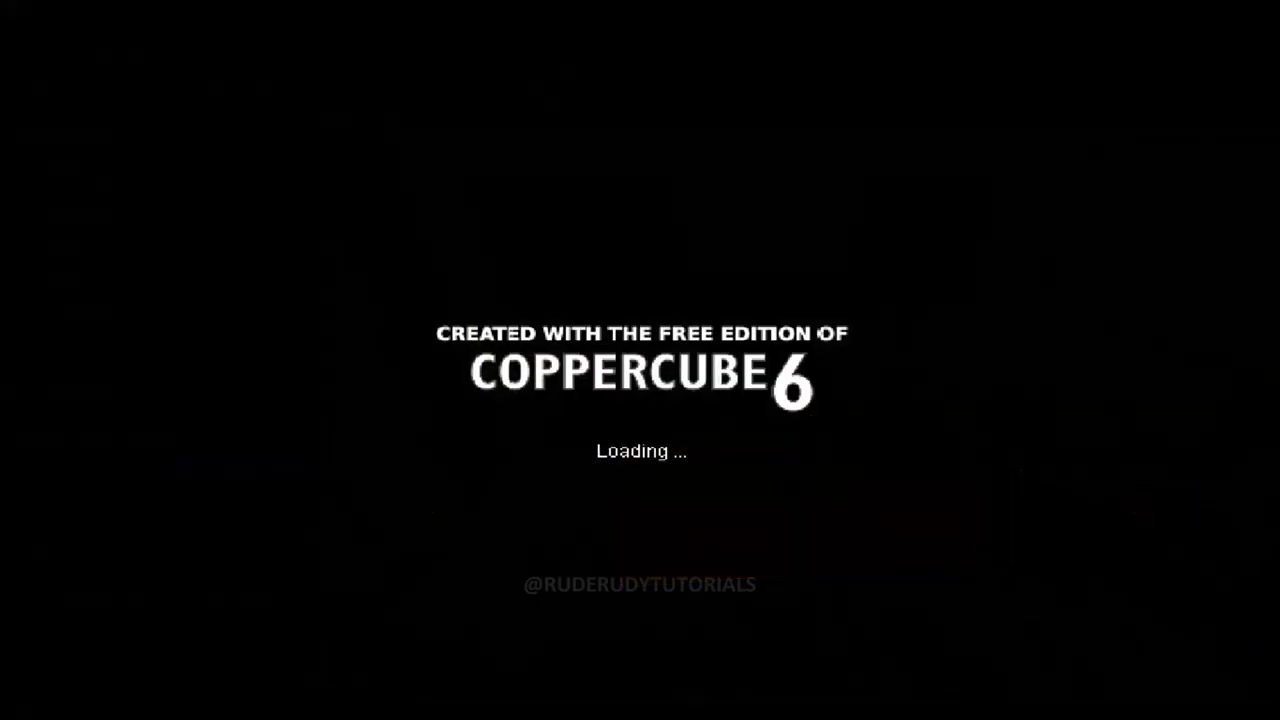
key(Up)
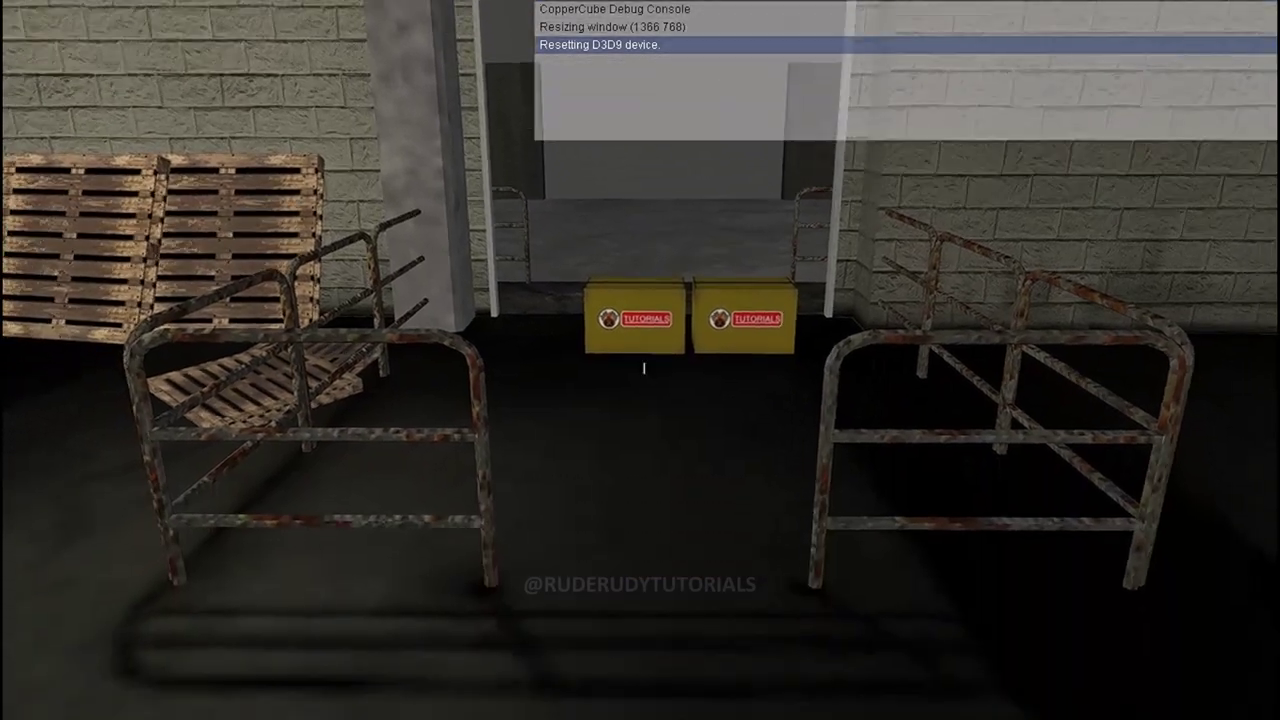
key(Up)
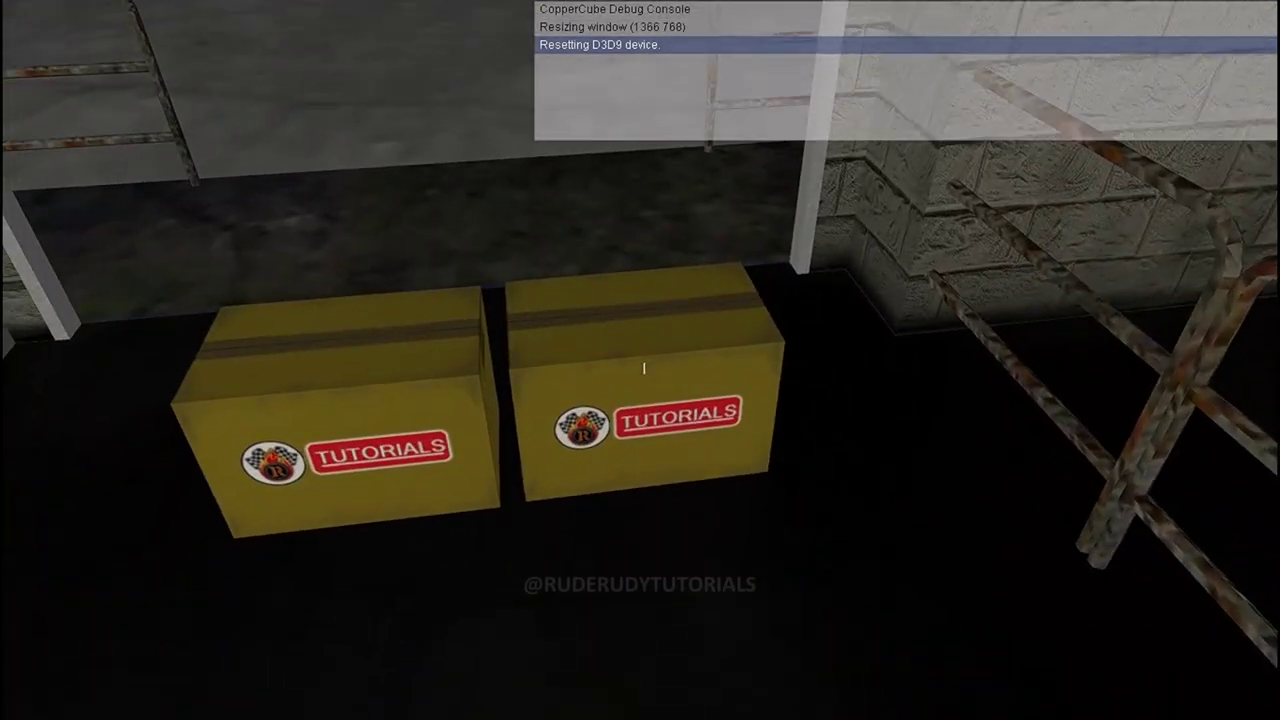
key(Down)
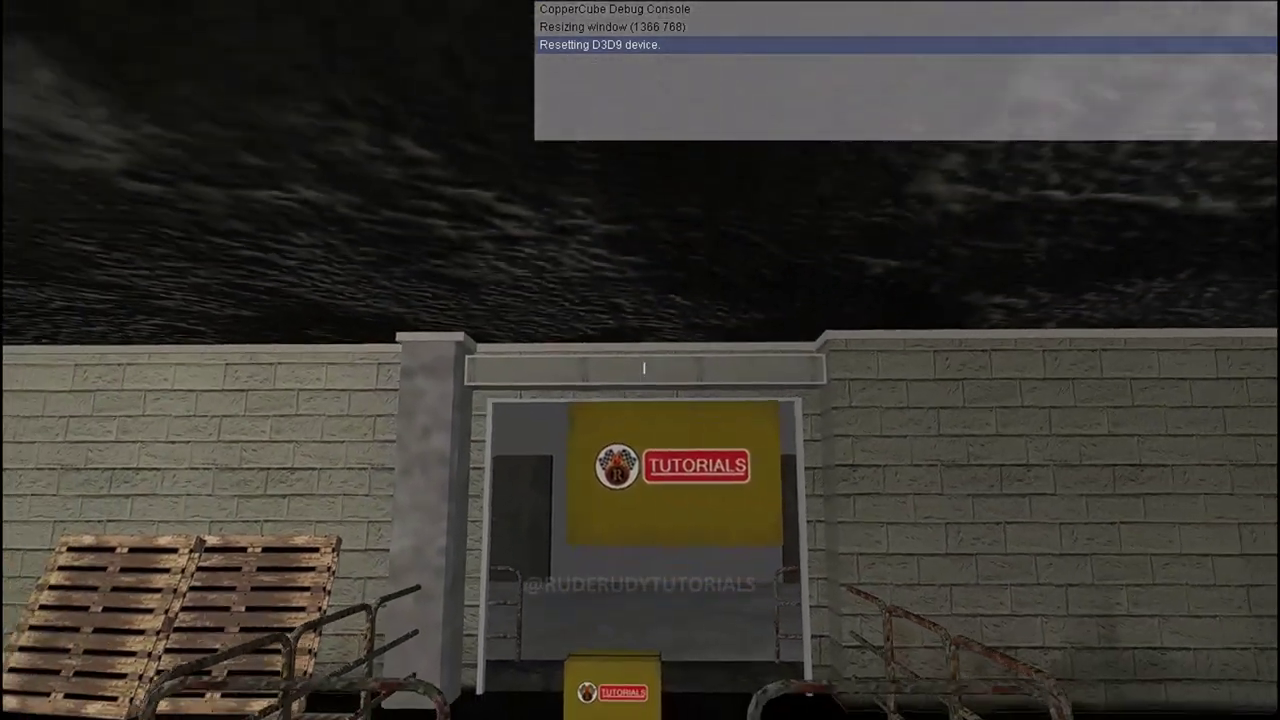
key(Right)
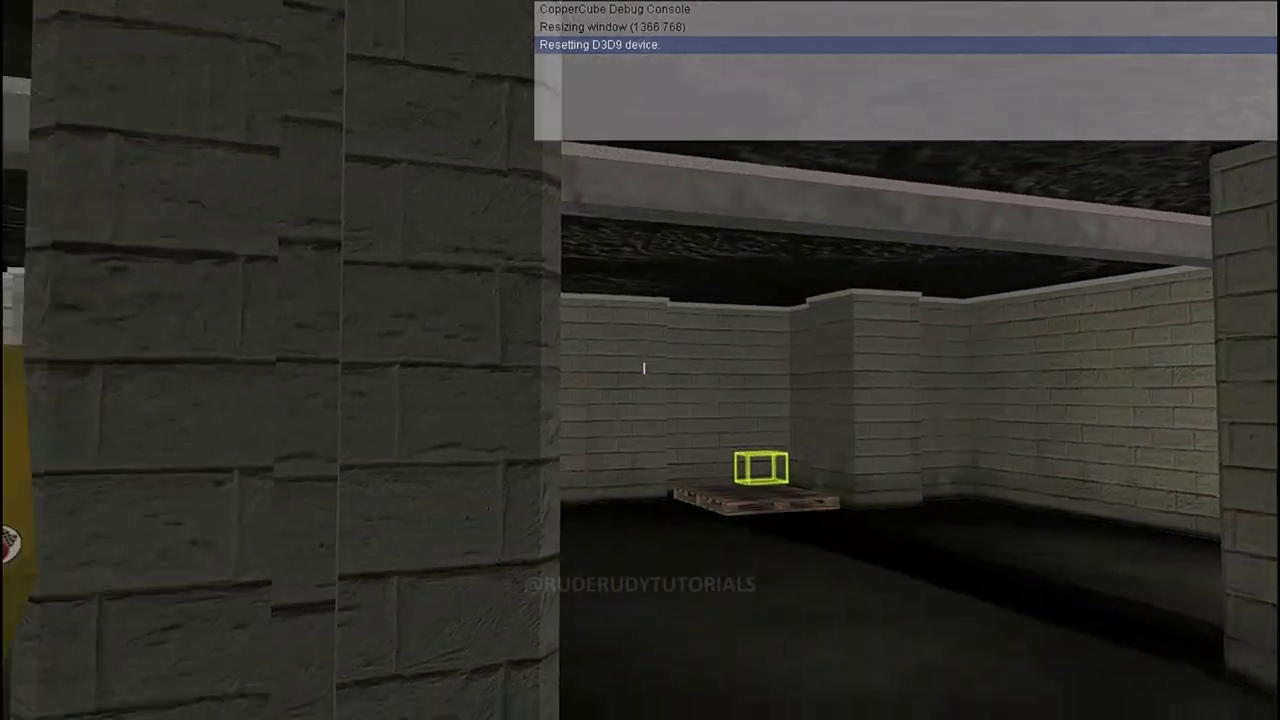
key(Left)
click(644, 368)
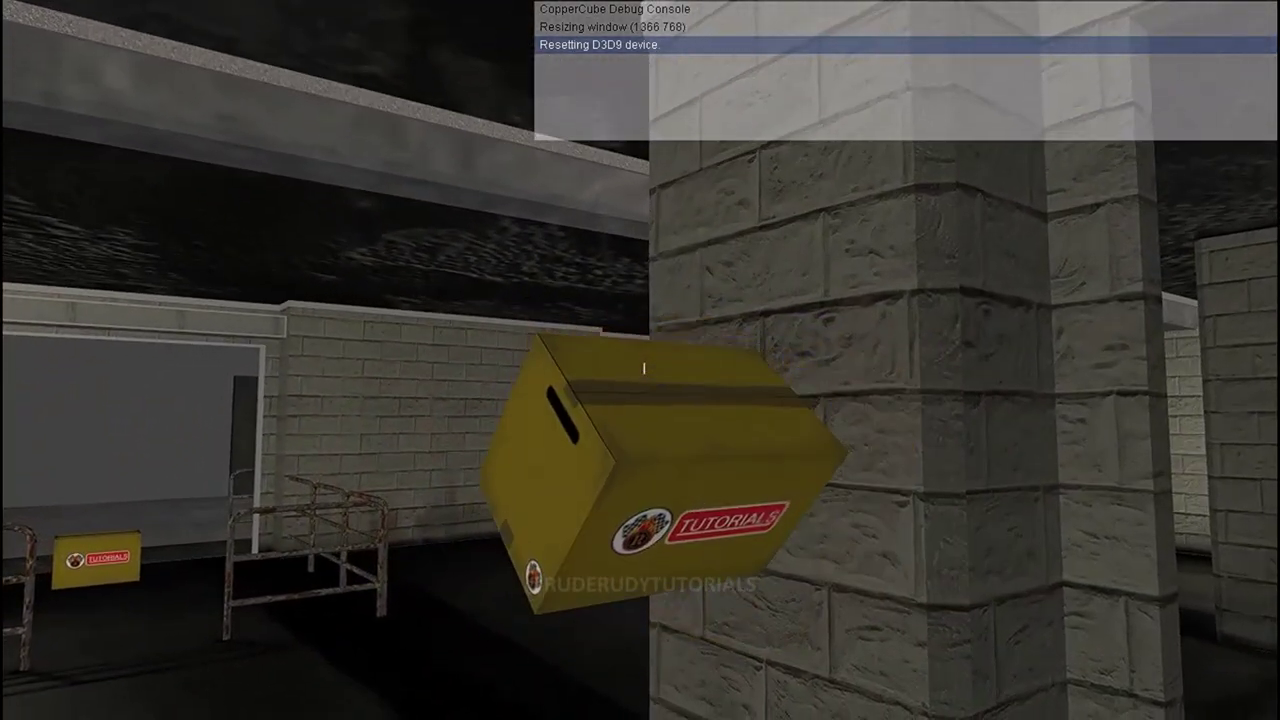
- Carry the yellow box over to the pallet and drop it there
key(Left)
key(Right)
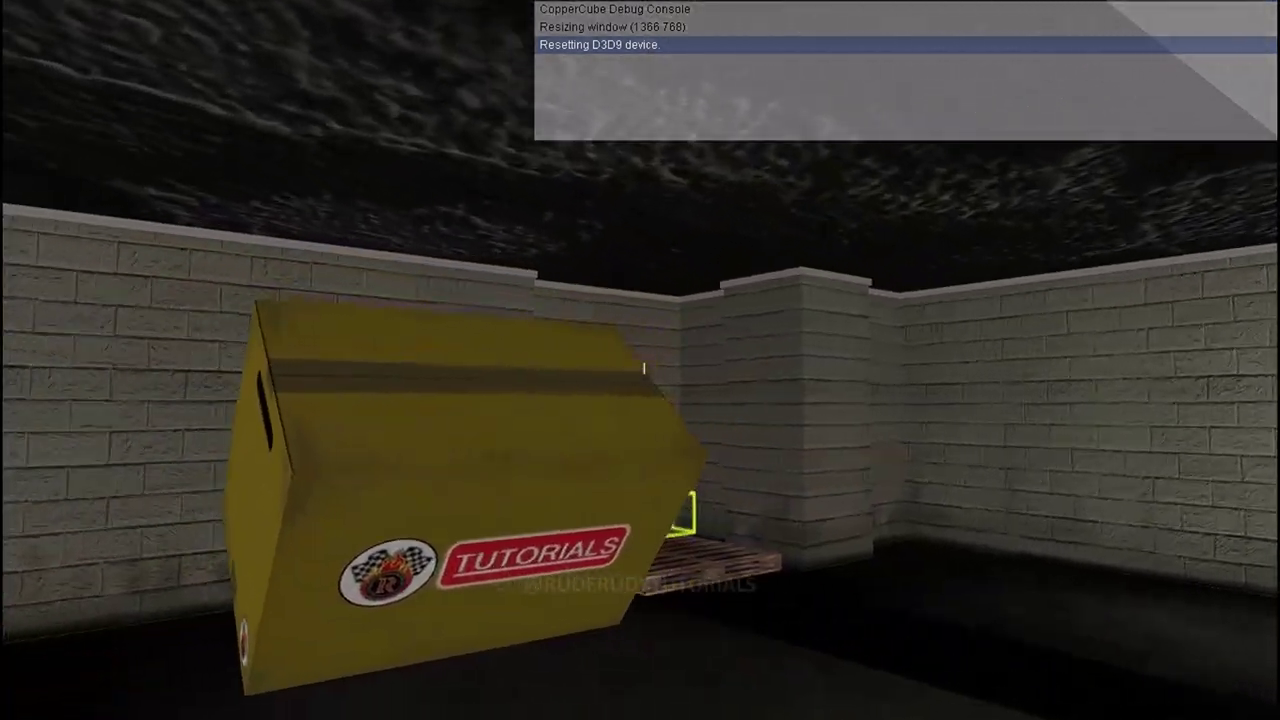
key(Up)
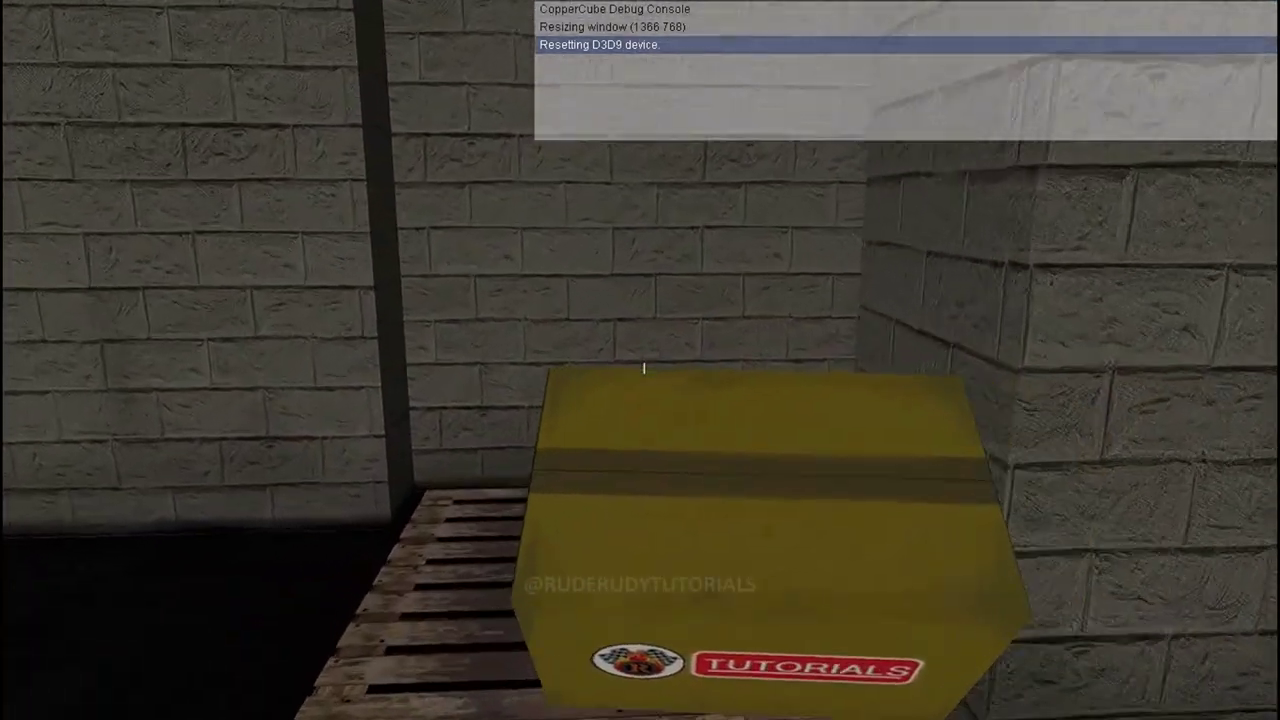
key(Down)
click(644, 369)
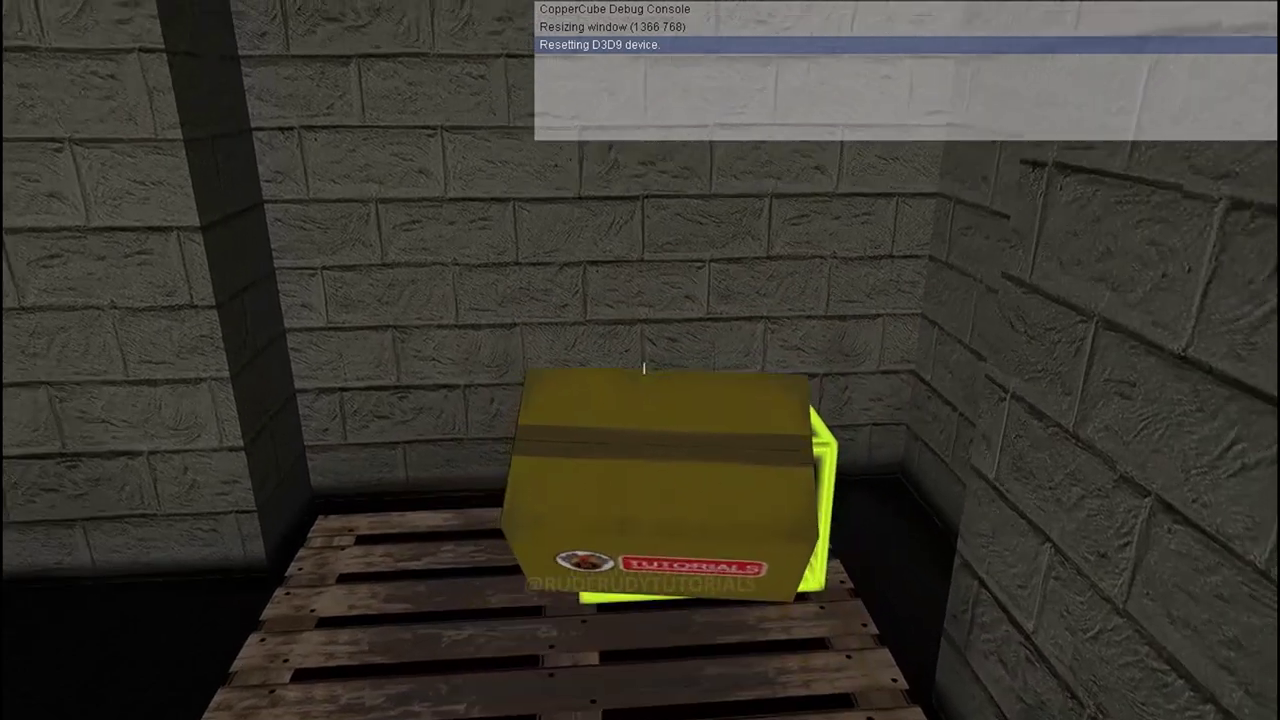
- Walk back toward the remaining yellow box by the doorway
key(Down)
key(Left)
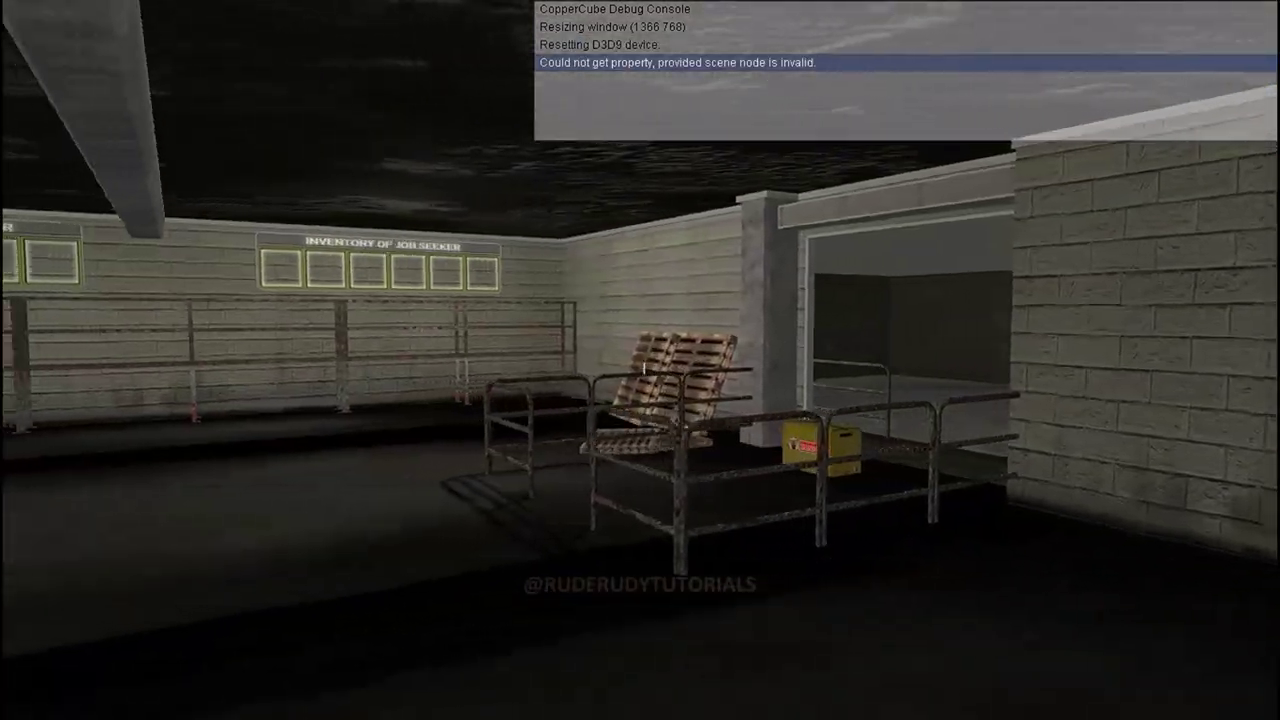
key(Up)
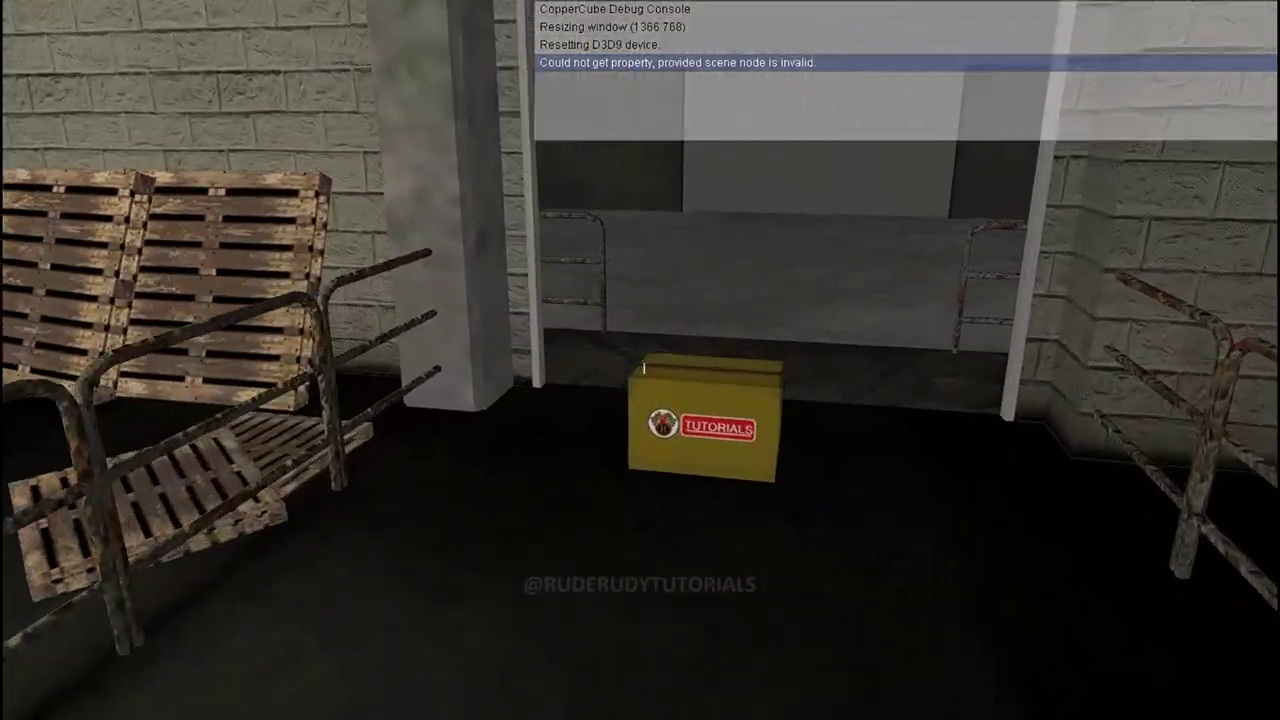
key(Up)
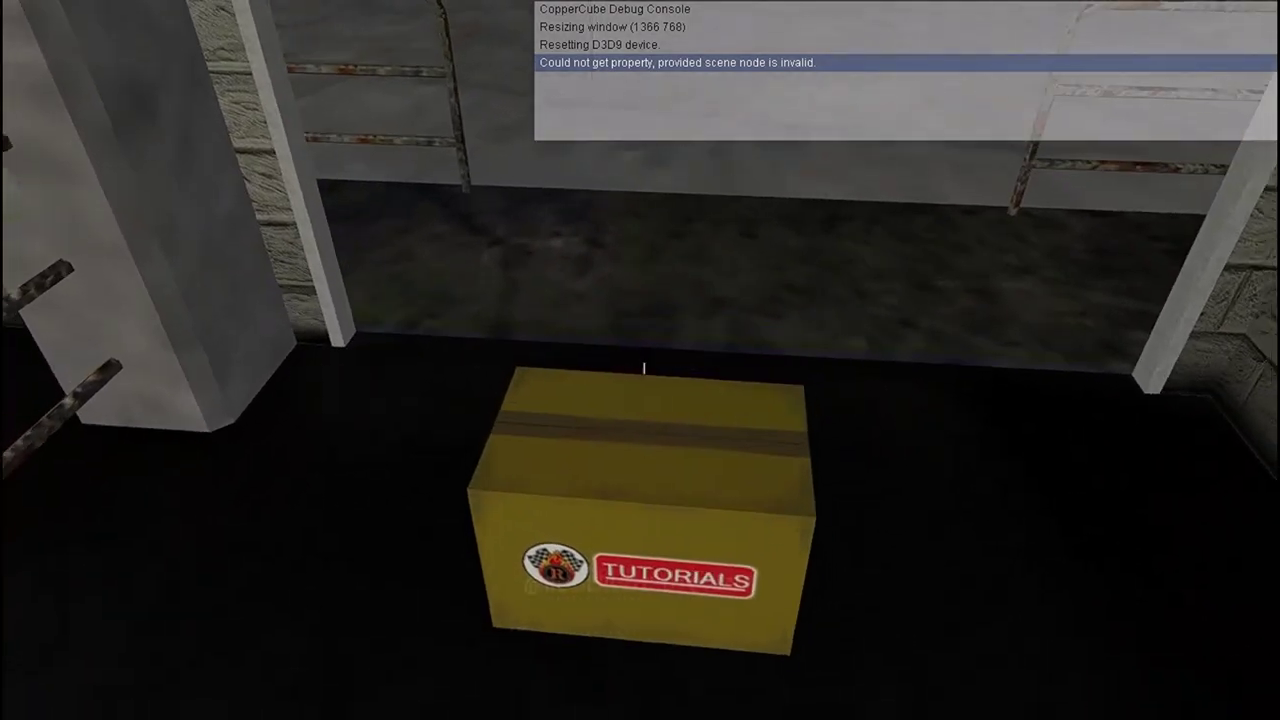
key(Up)
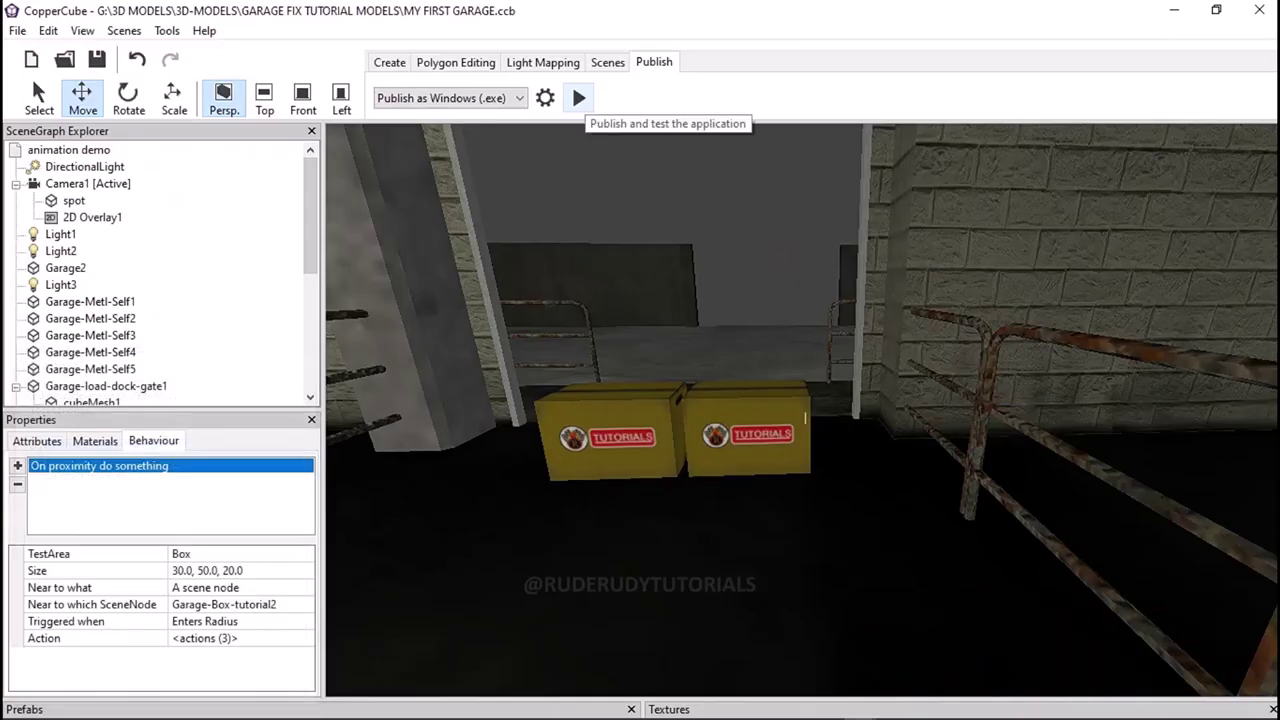
- Launch the test again and carry the first yellow box through the gate onto the pallet
click(578, 97)
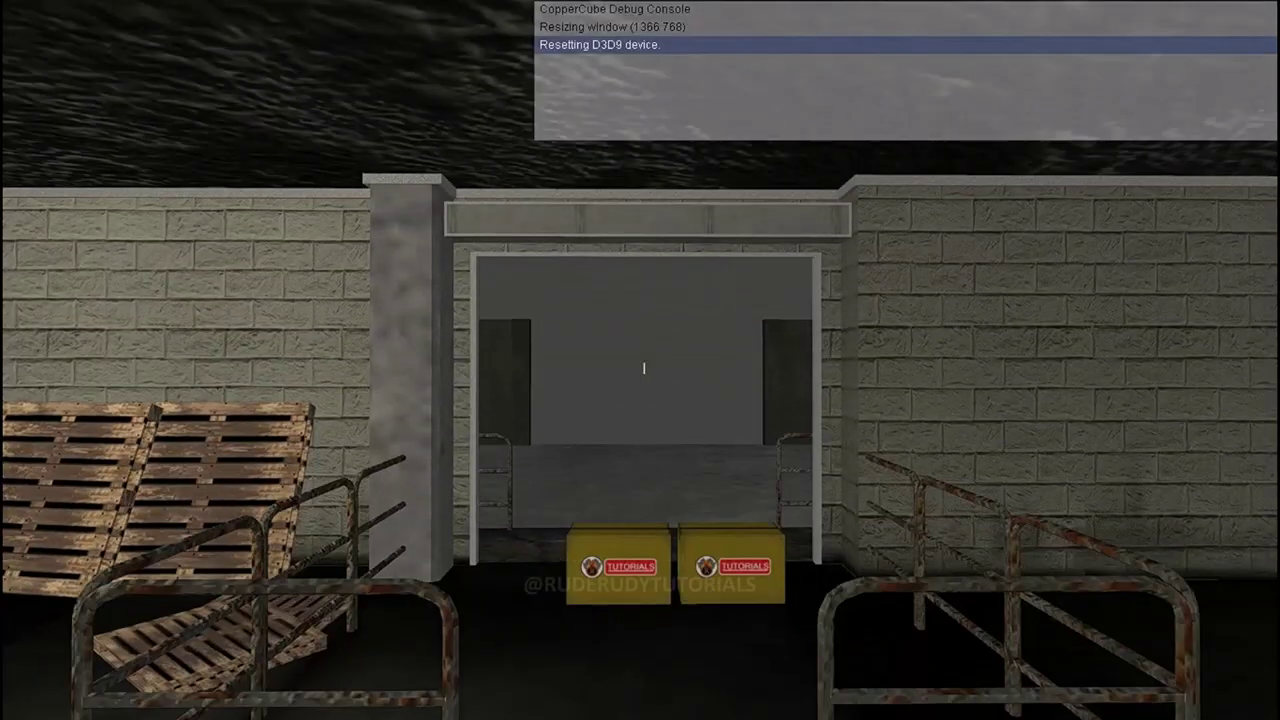
key(w)
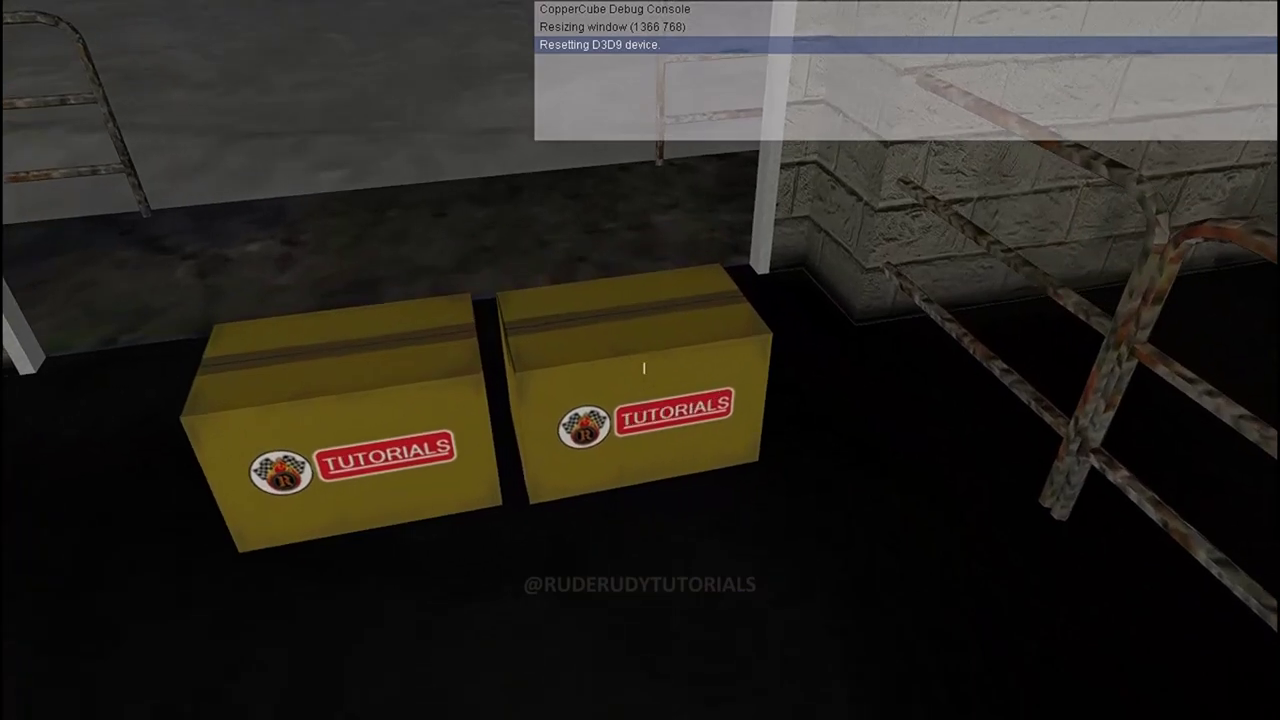
key(s)
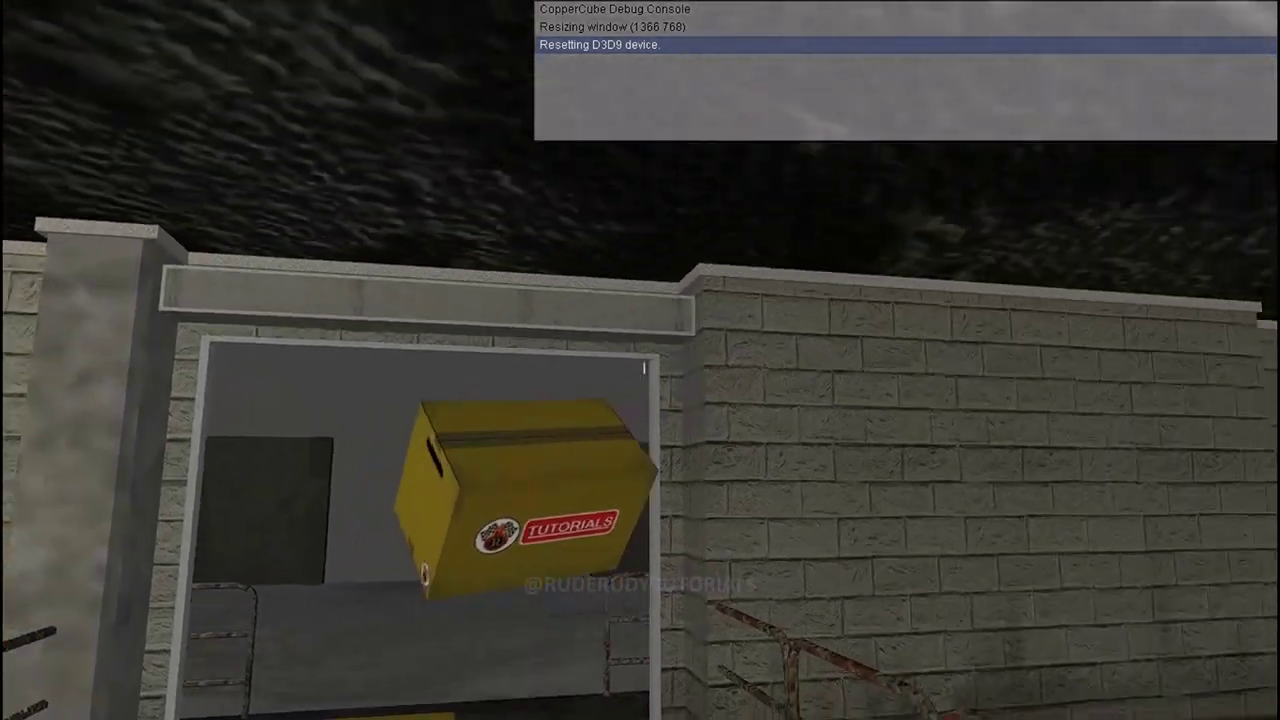
key(w)
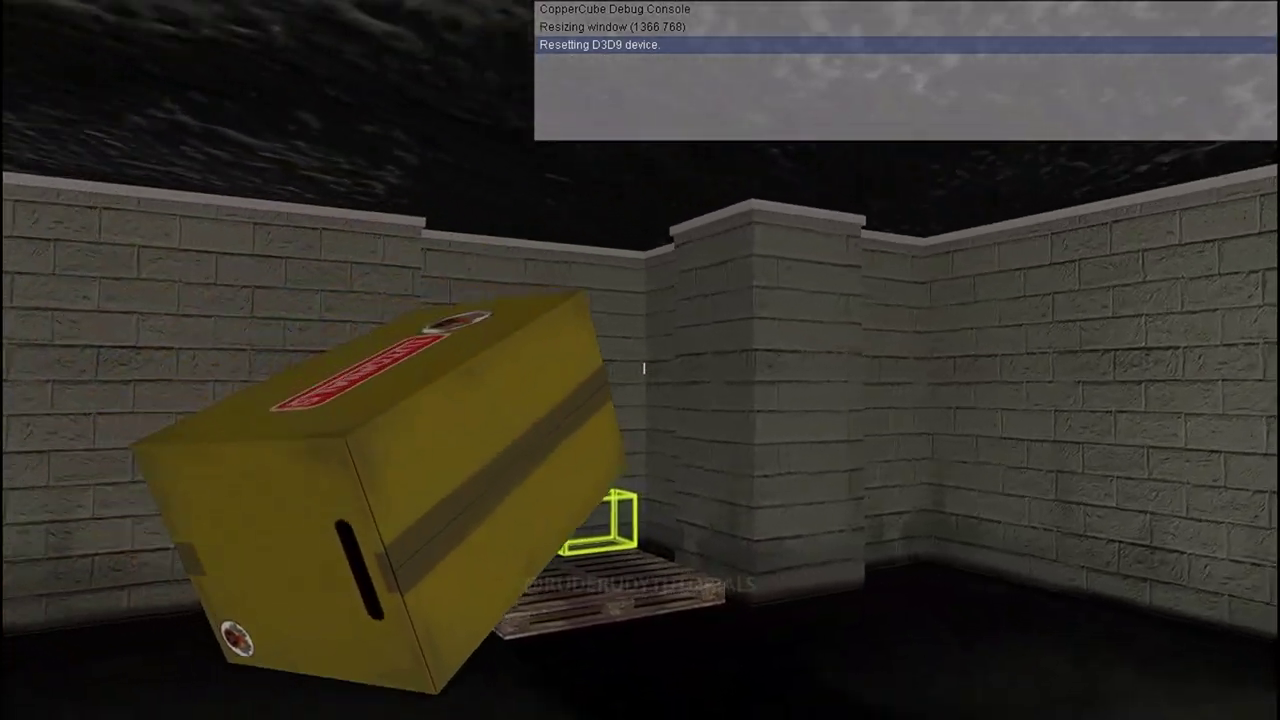
key(w)
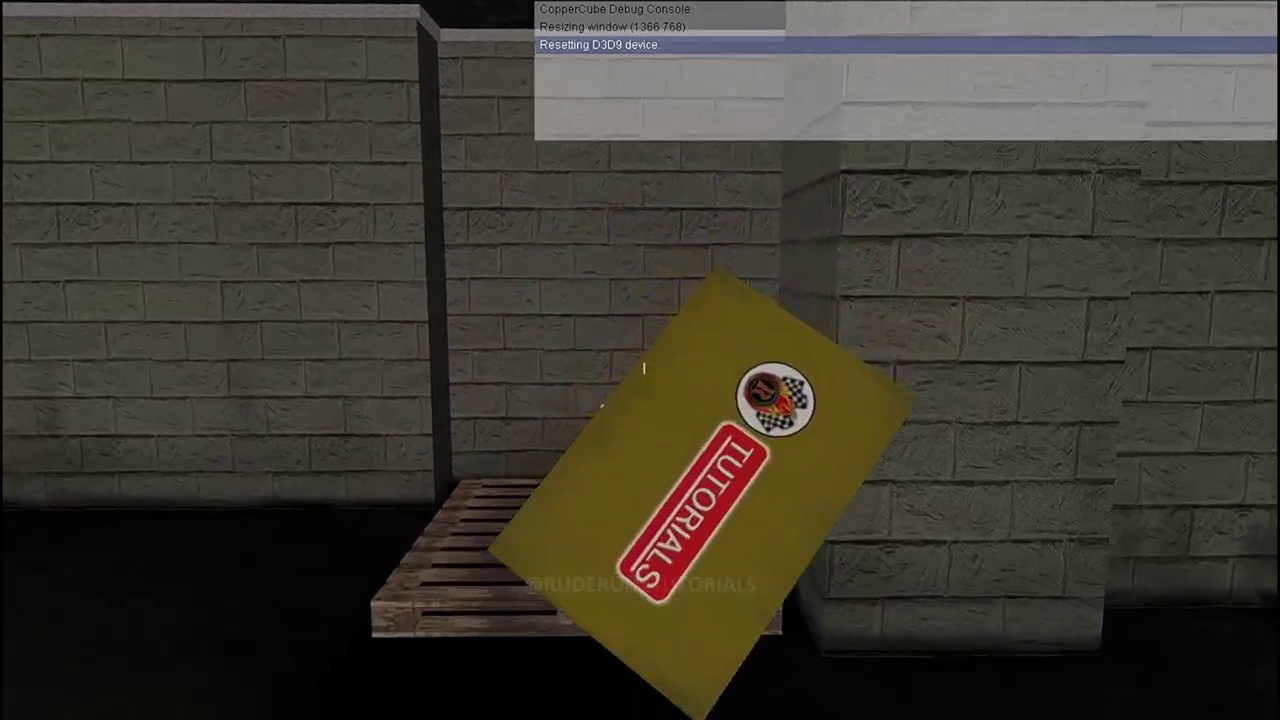
key(w)
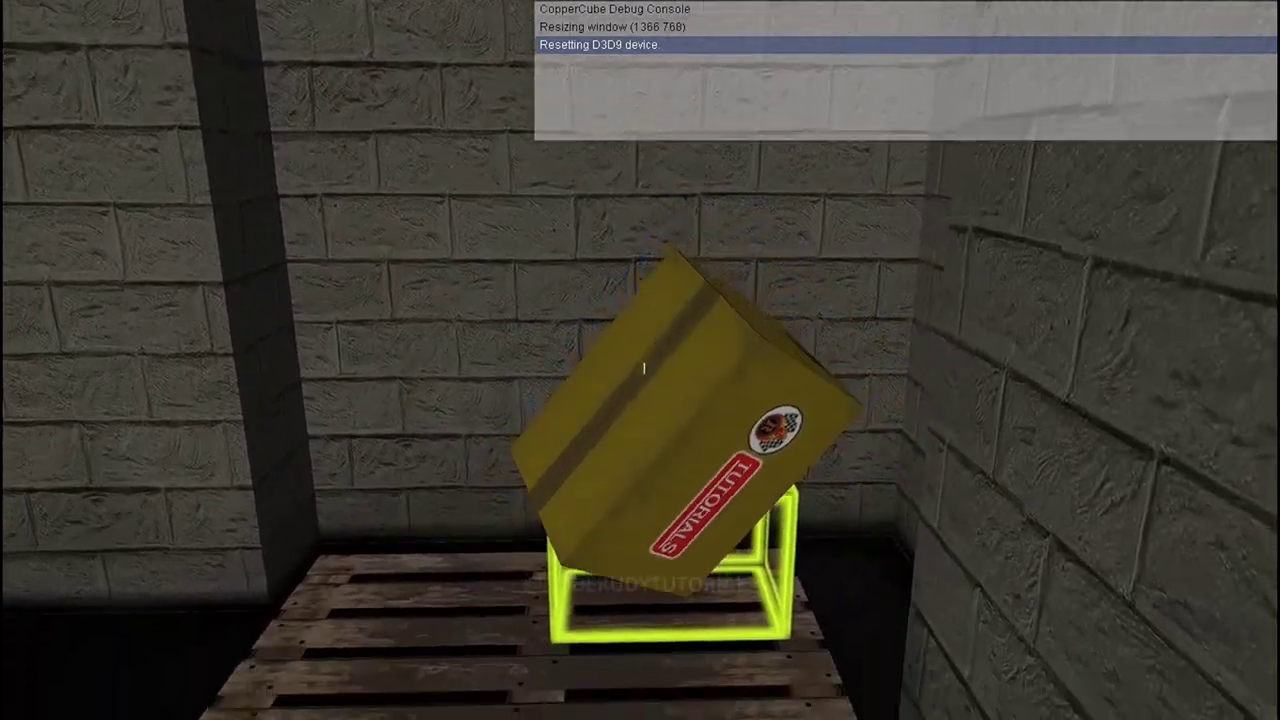
click(644, 368)
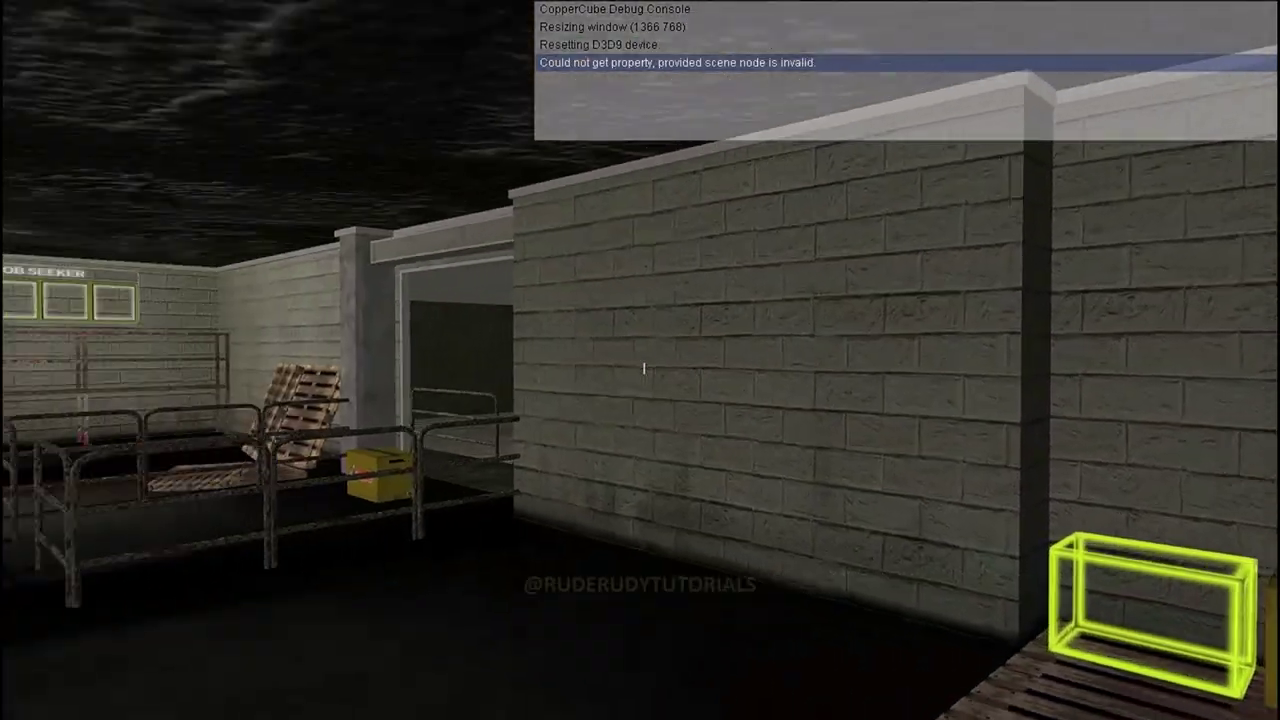
- Pick up the second yellow box and set it down beside the first on the pallet
key(w)
key(w)
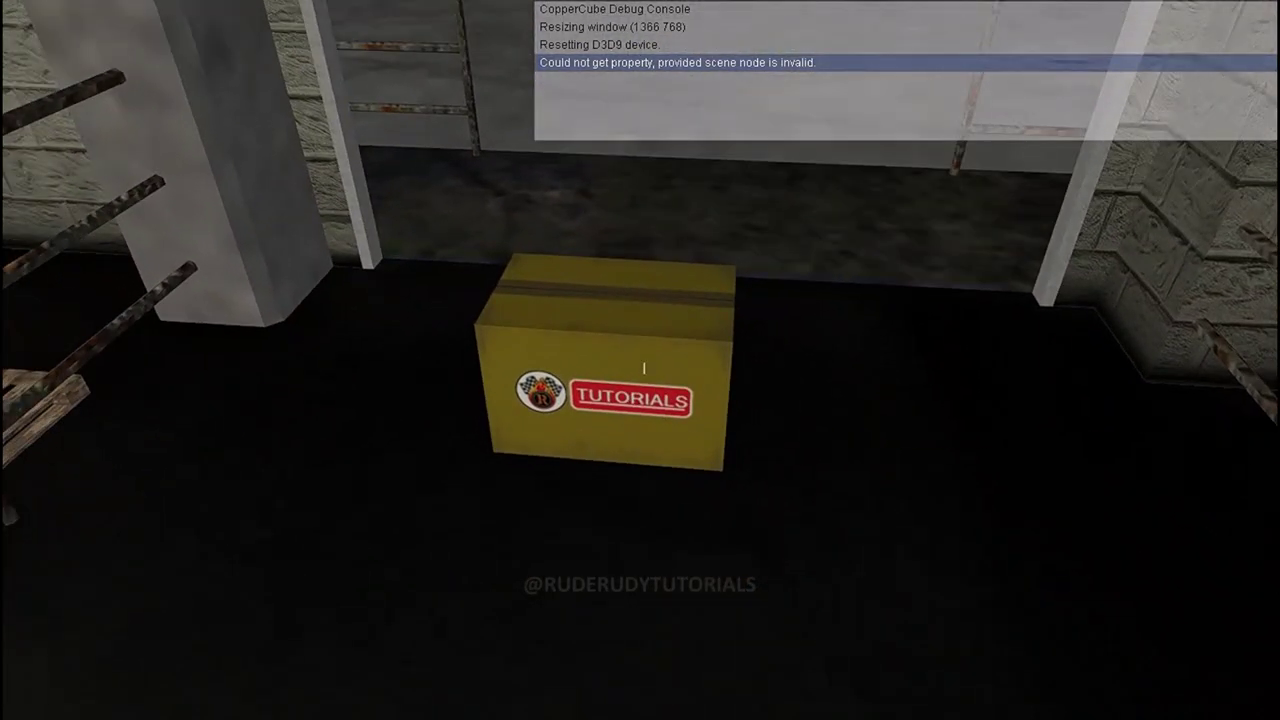
key(w)
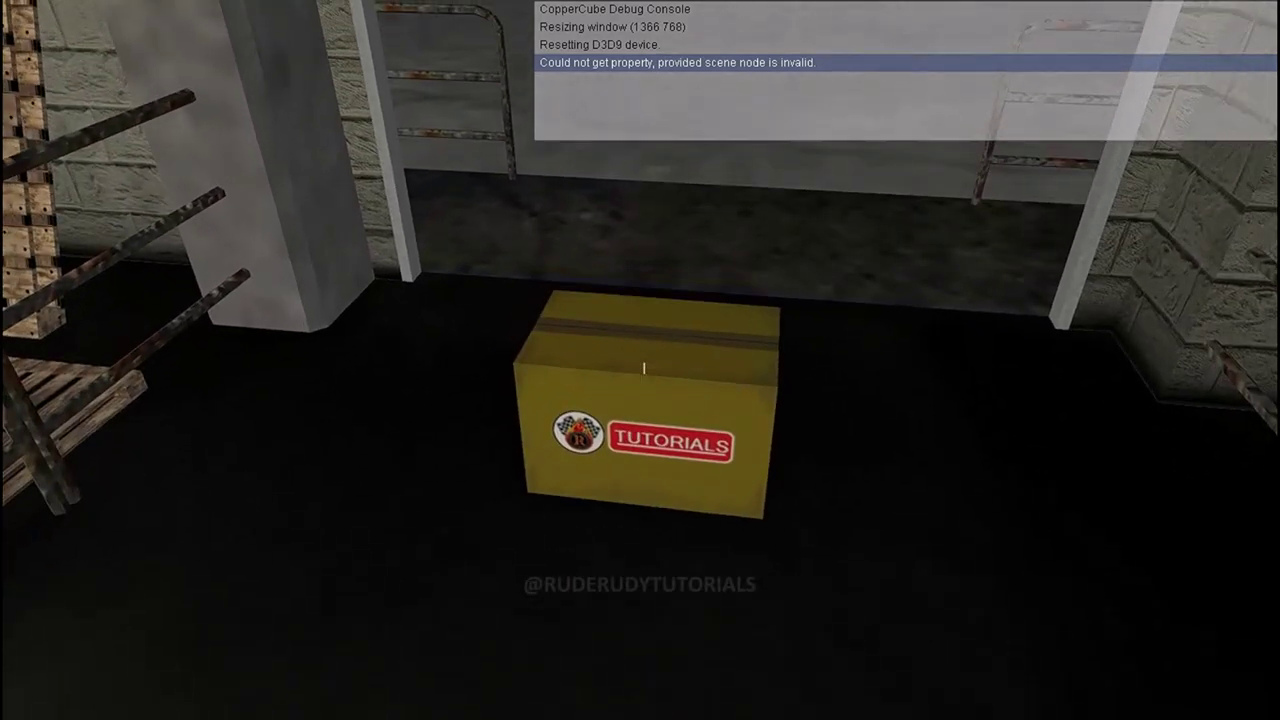
key(s)
click(644, 368)
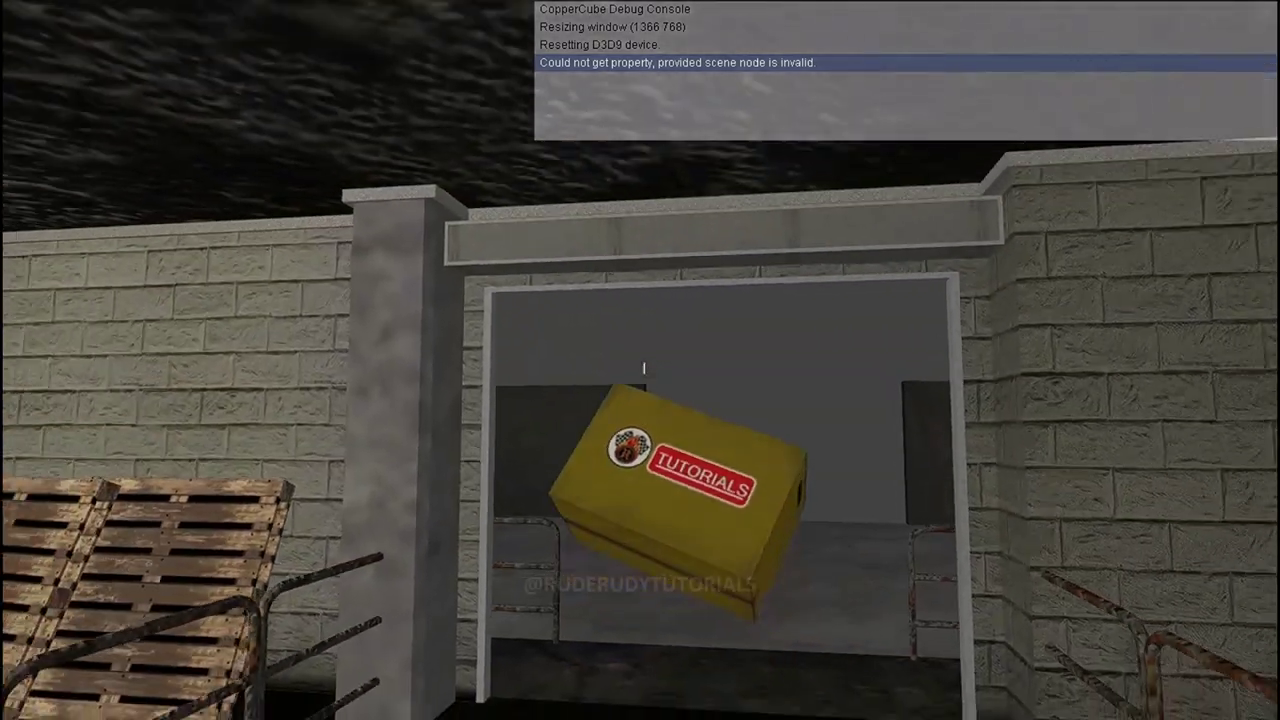
key(s)
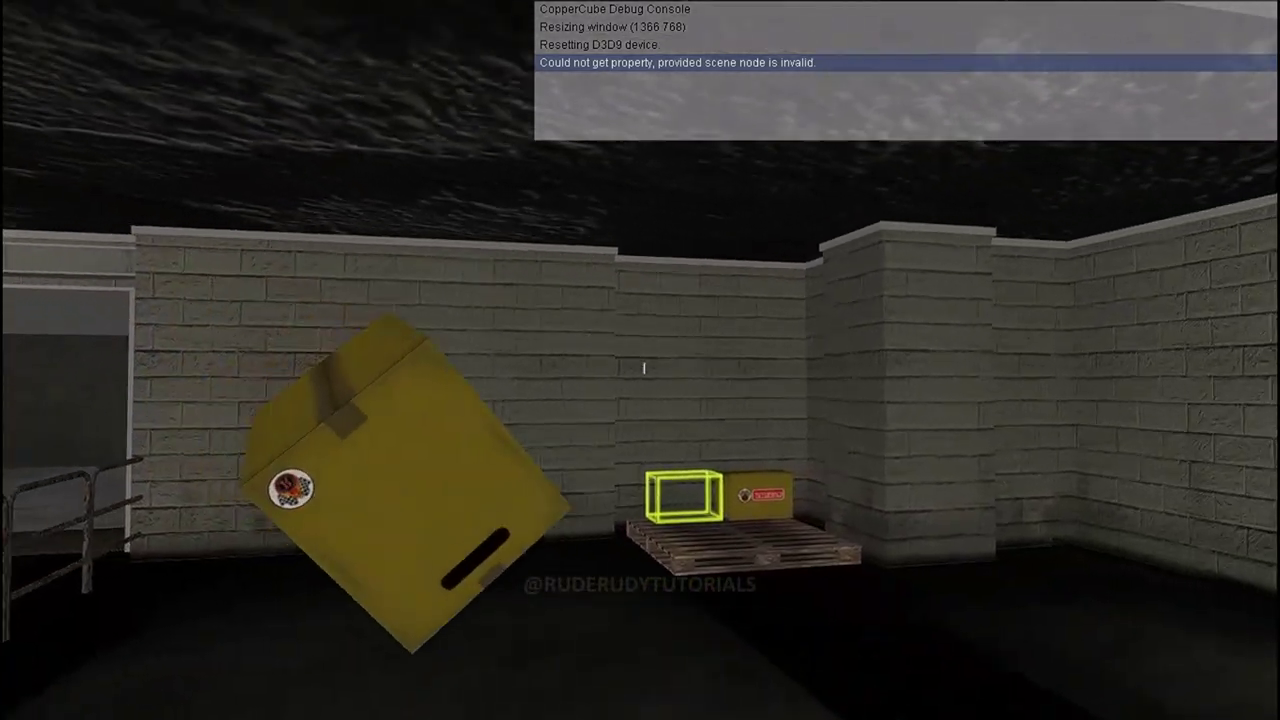
key(w)
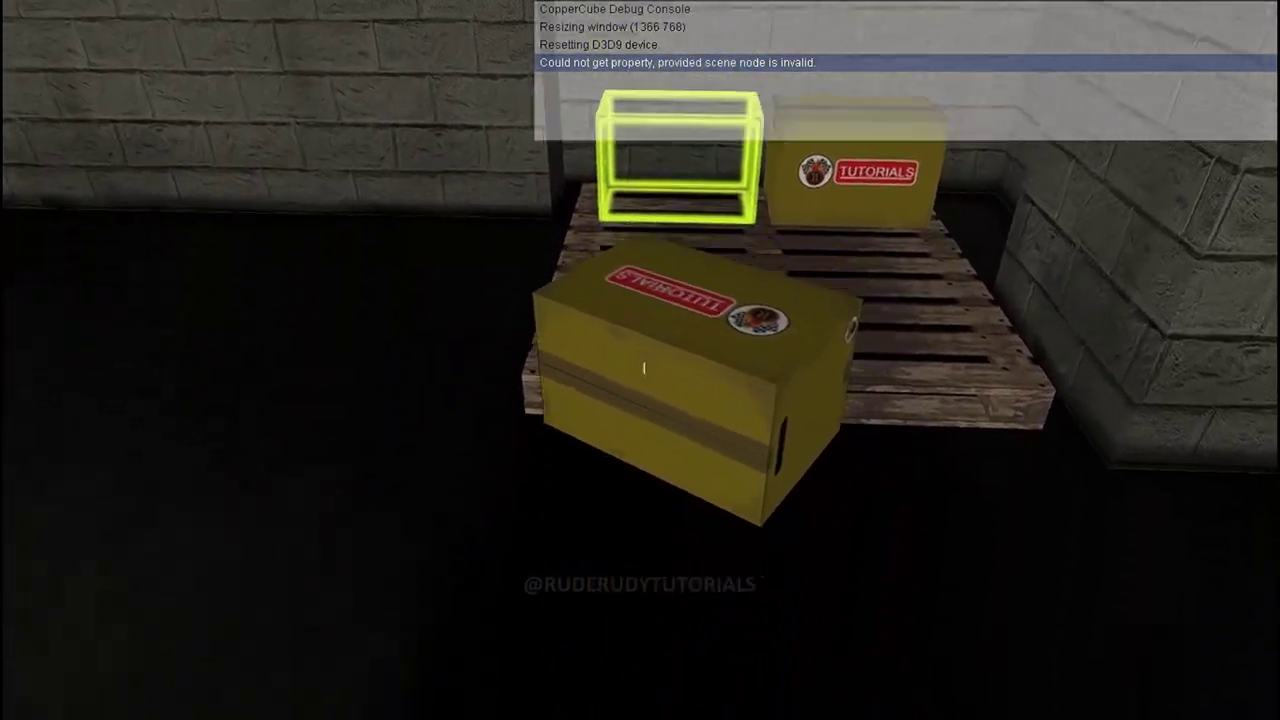
key(w)
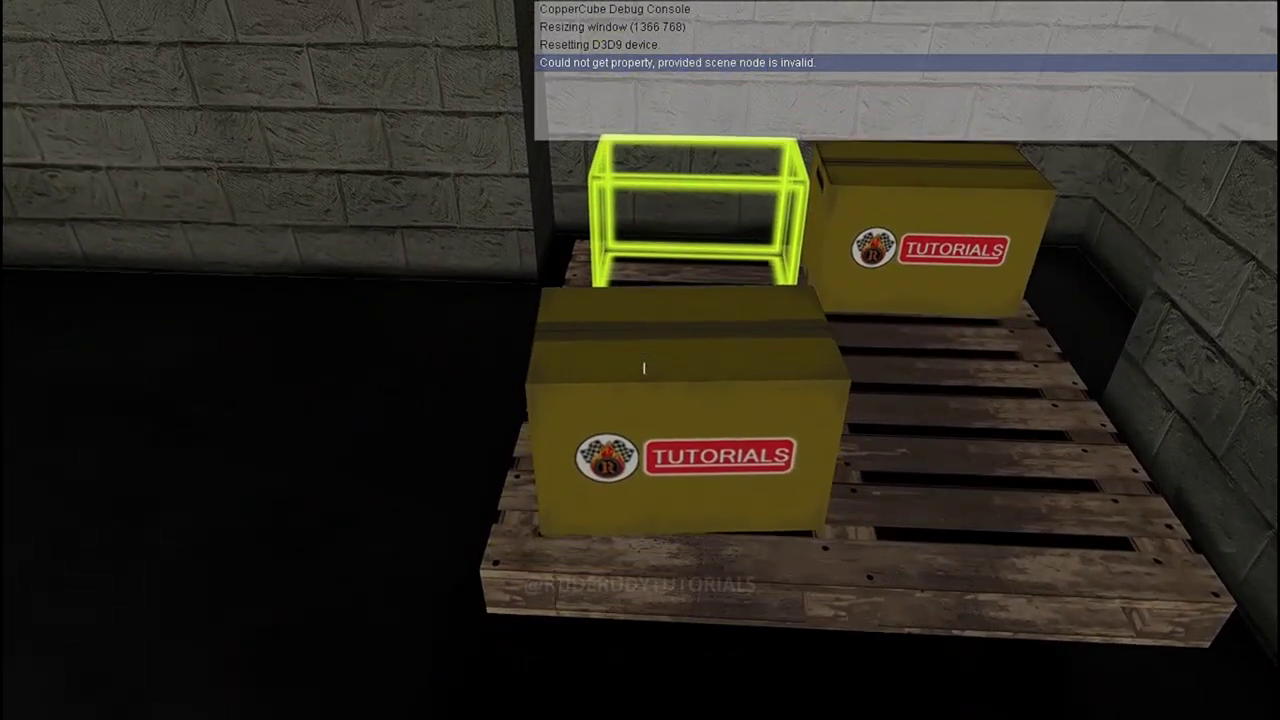
key(w)
click(644, 368)
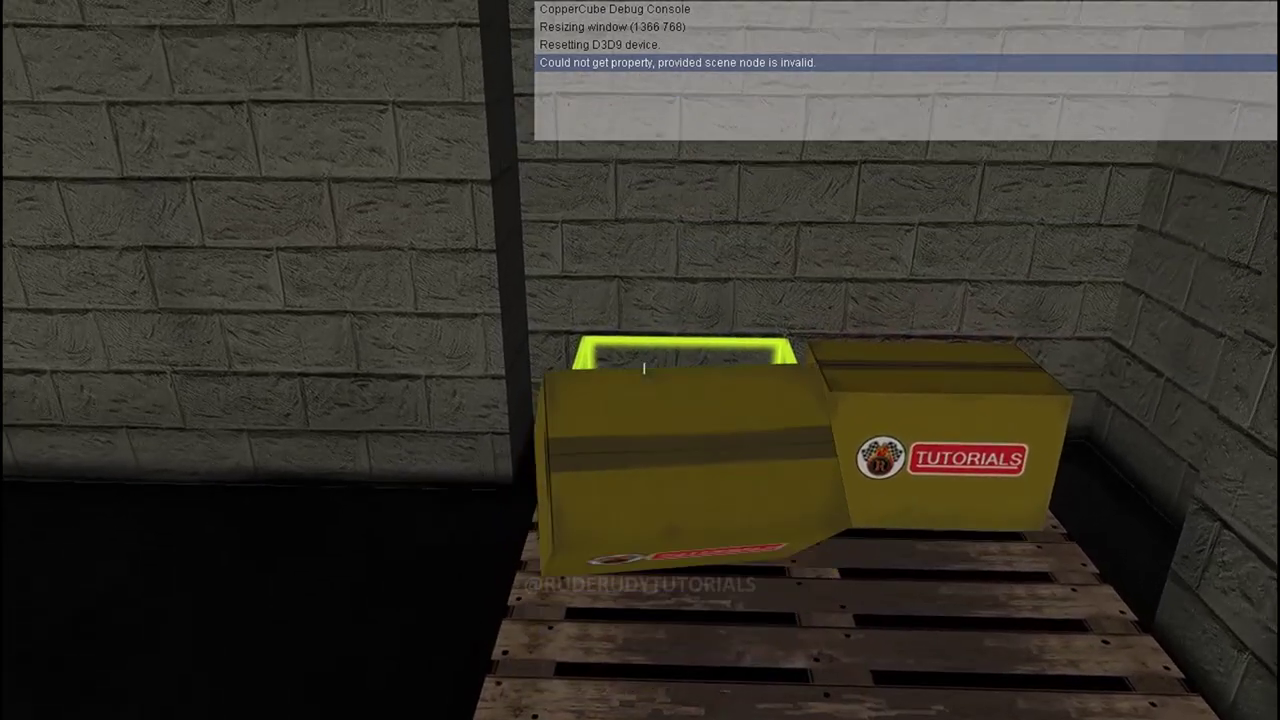
- Walk around the pallet to view both boxes from different angles
key(s)
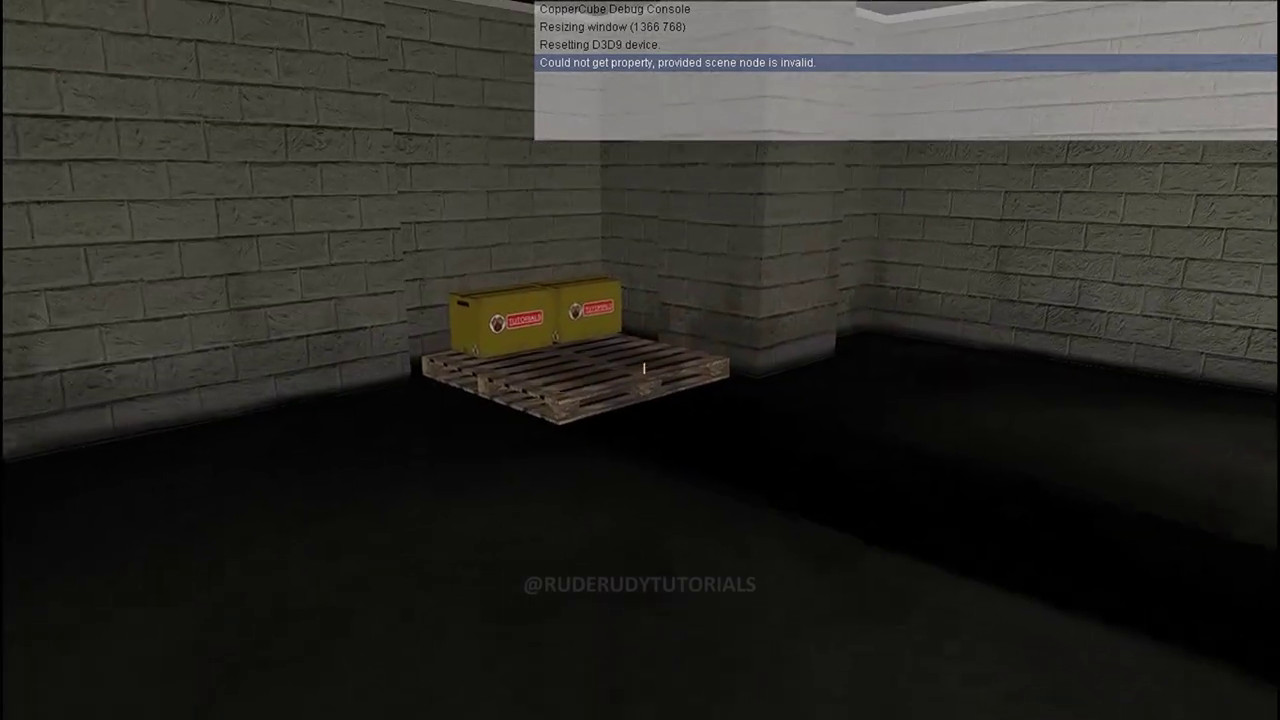
key(w)
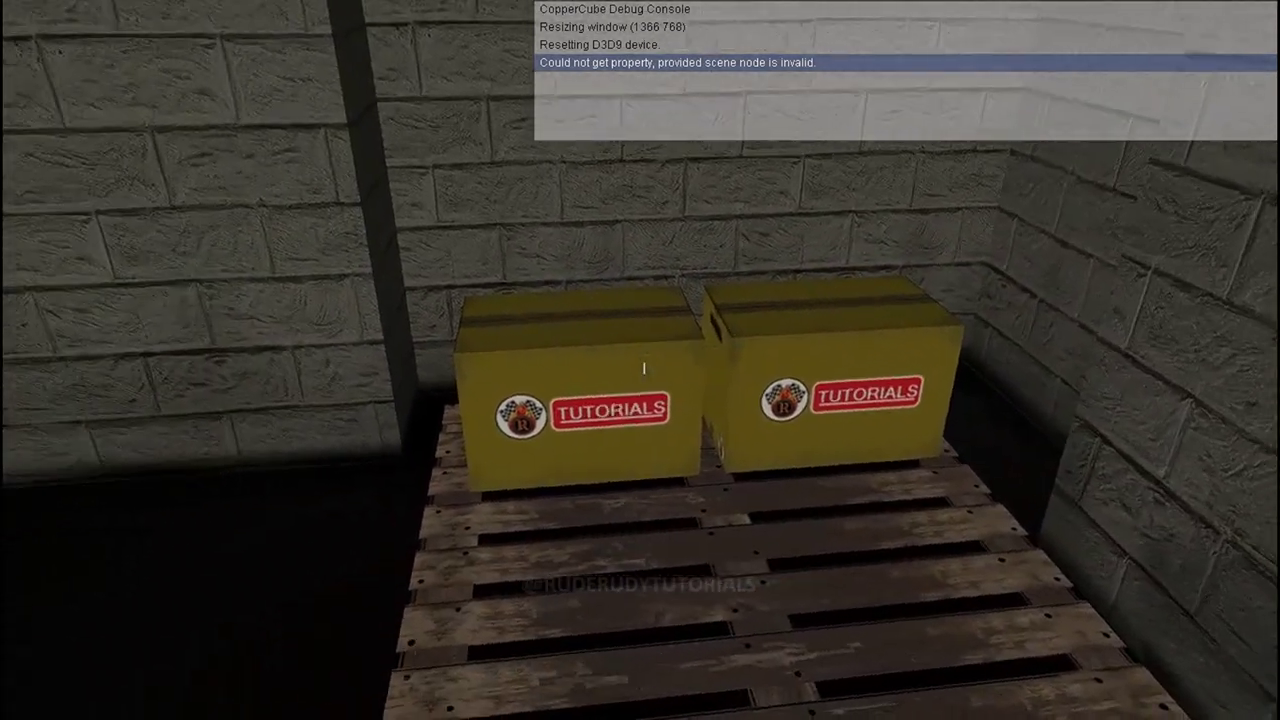
key(s)
key(w)
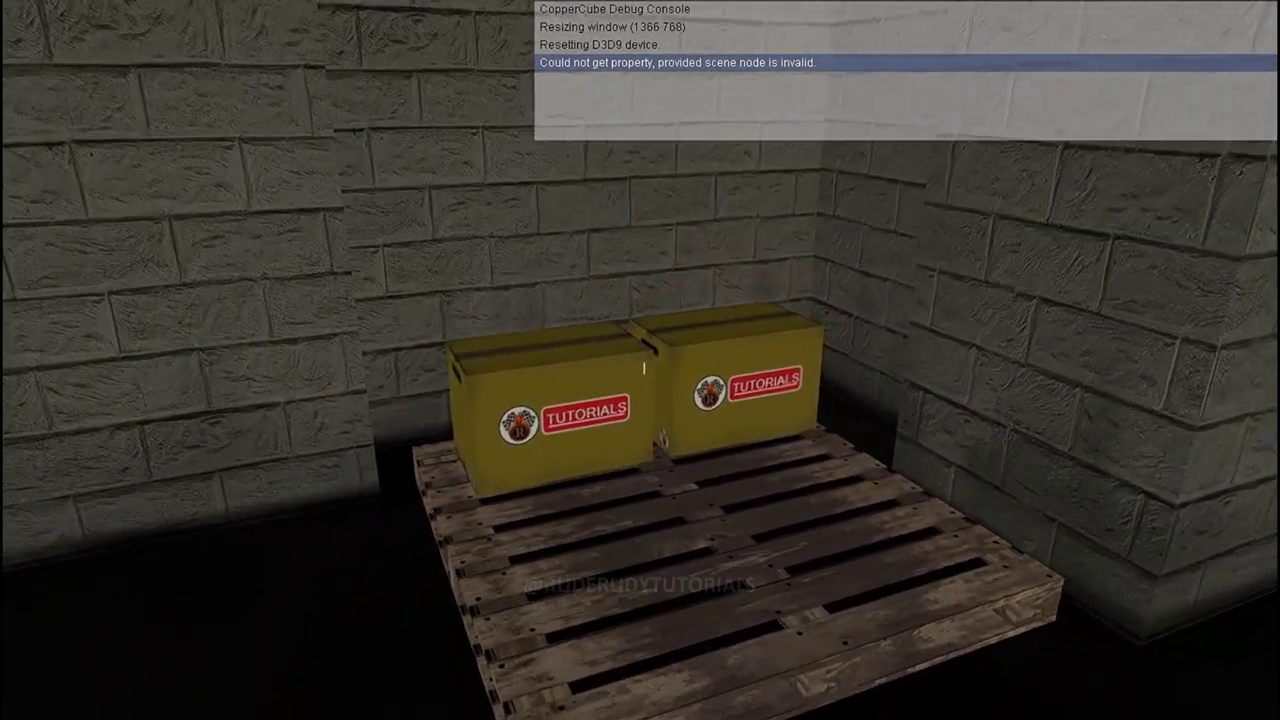